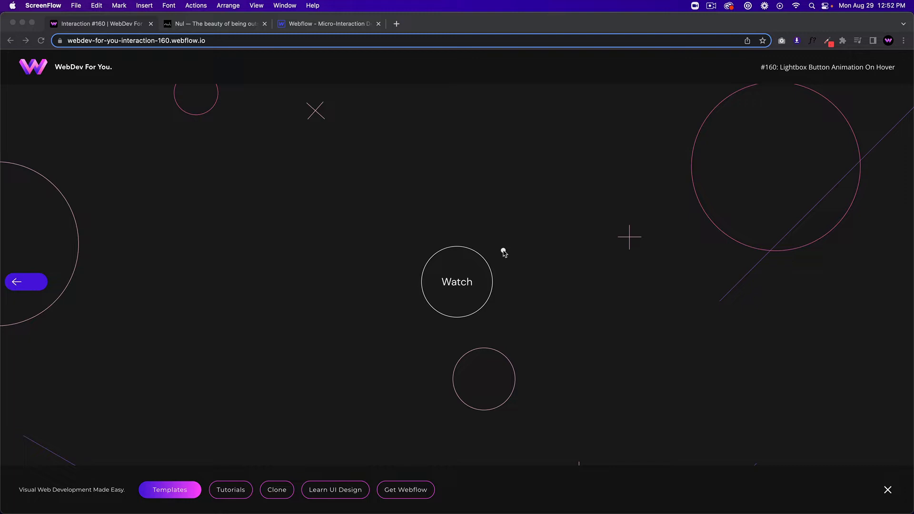
- Preview the Watch button's lightbox on the demo page and examine the matching Watch button on nultime.com
left_click(505, 254)
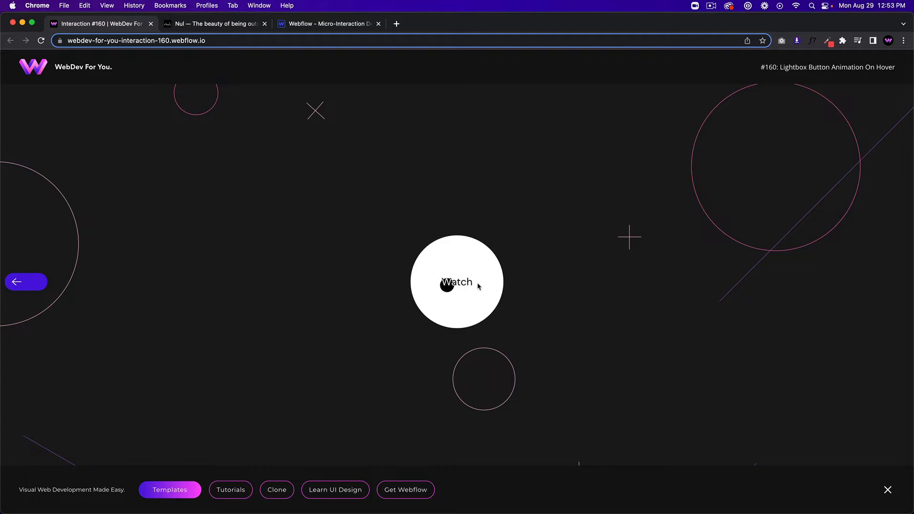
left_click(461, 283)
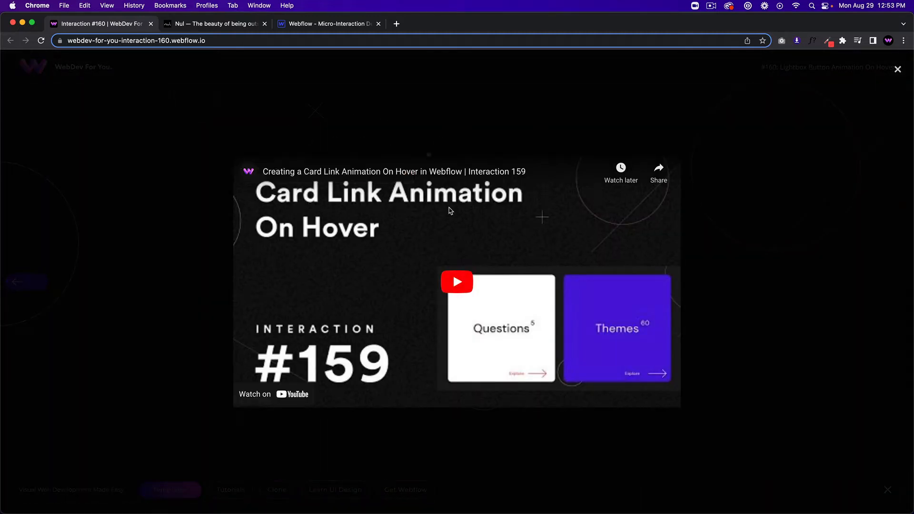
left_click(898, 69)
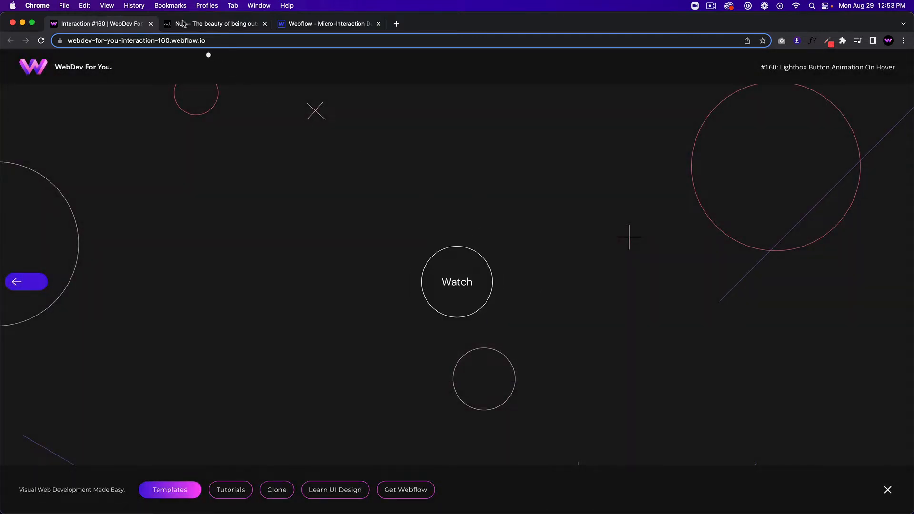
left_click(217, 26)
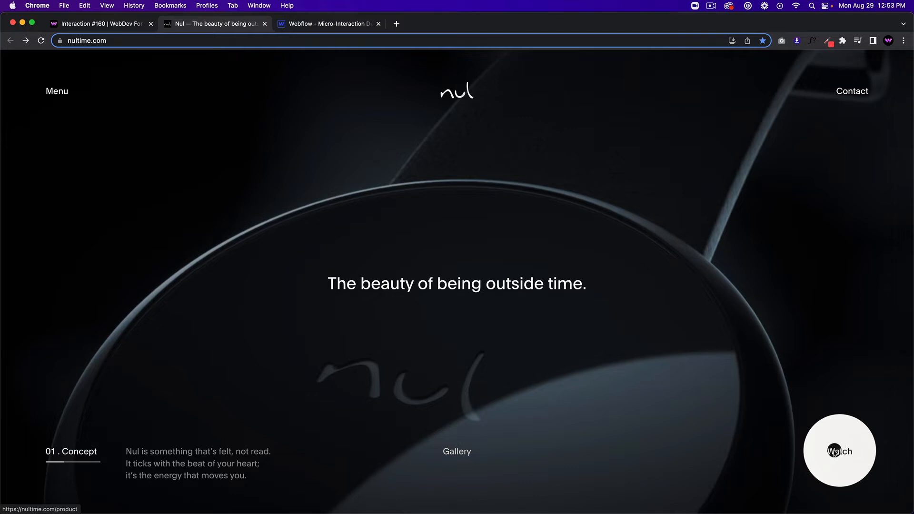
left_click(102, 25)
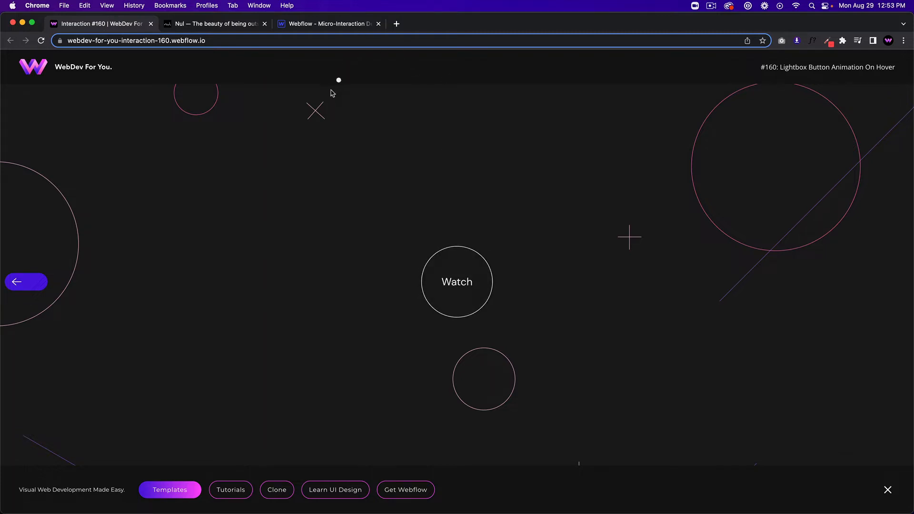
- Switch to the Webflow designer and add a Section to the empty body with the class 16-section
left_click(329, 25)
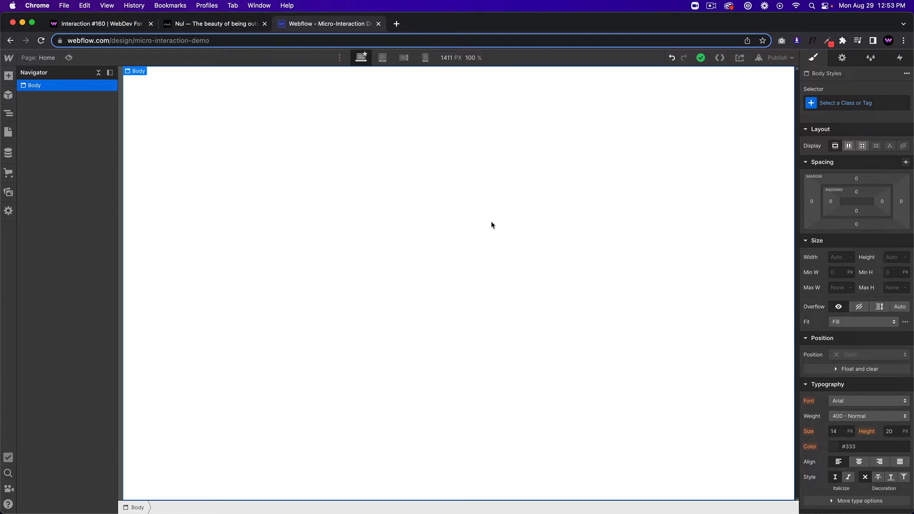
key("super+e")
type("section")
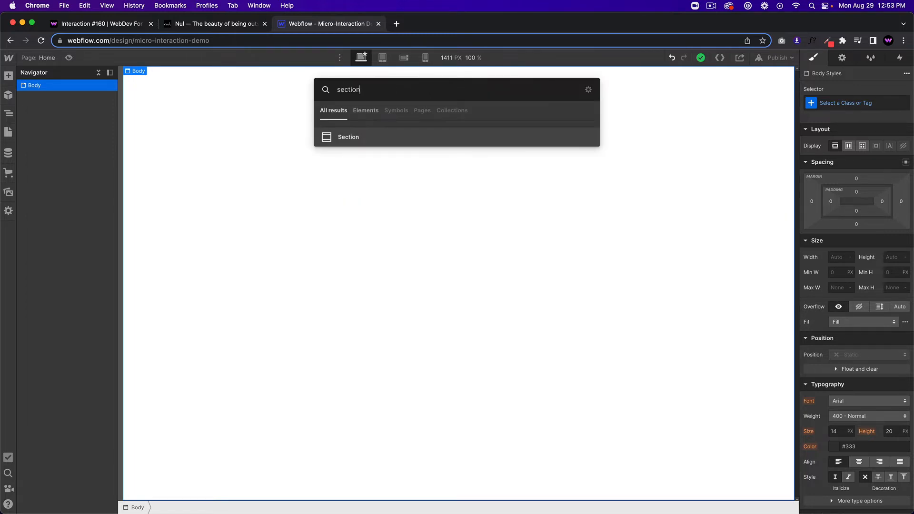
key("Return")
left_click(843, 108)
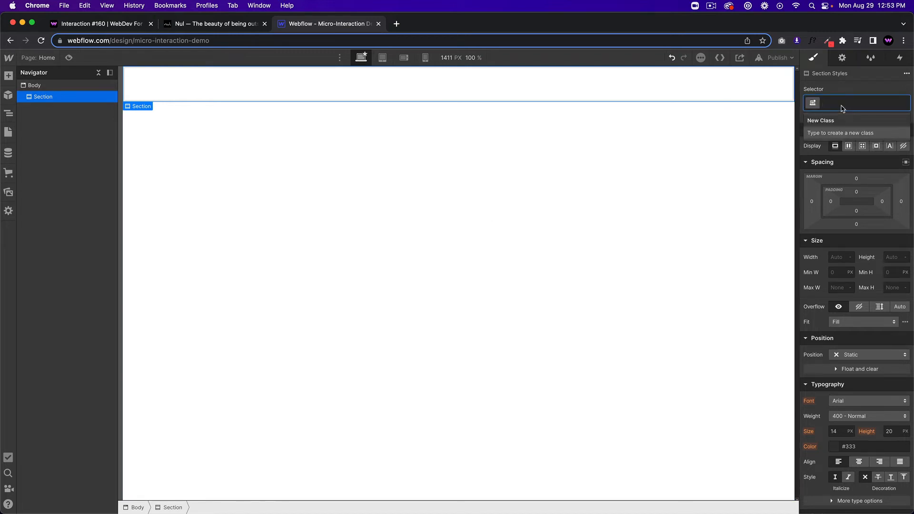
type("16-section")
key("Return")
- Set the section's minimum height to 100 VH and make it a flex layout with align and justify centered
left_click(897, 274)
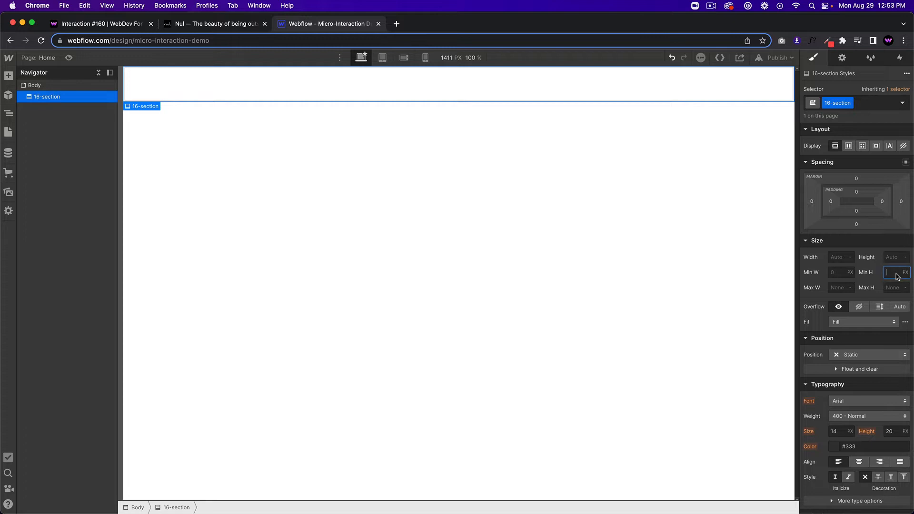
key("Return")
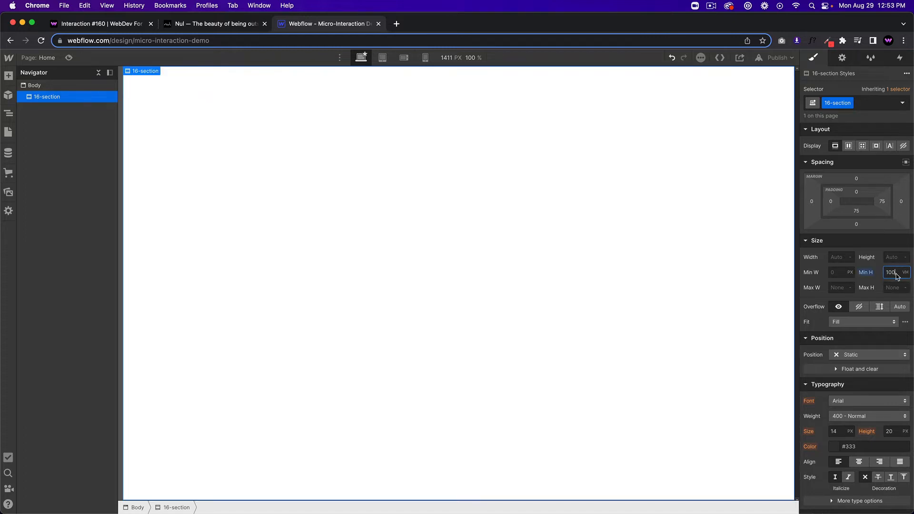
left_click(848, 145)
left_click(852, 185)
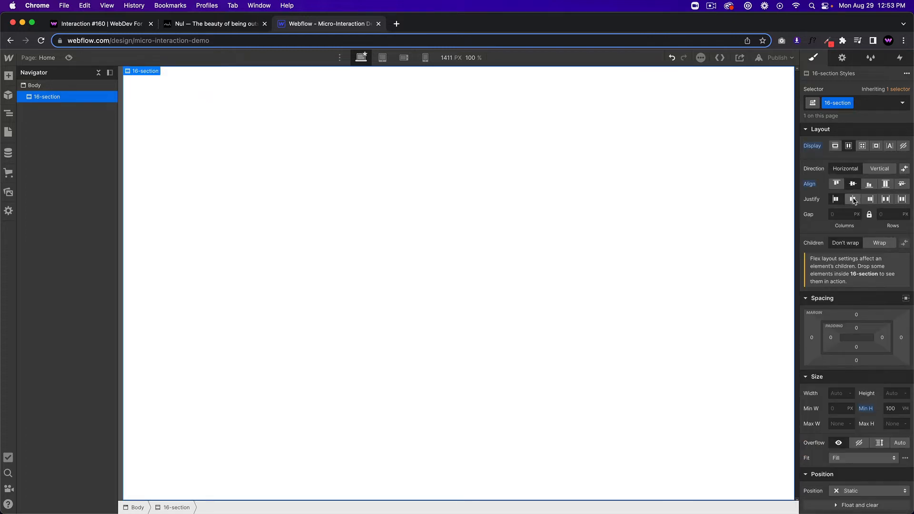
left_click(854, 199)
- Add a Lightbox element inside the section and delete its thumbnail image
key("super+k")
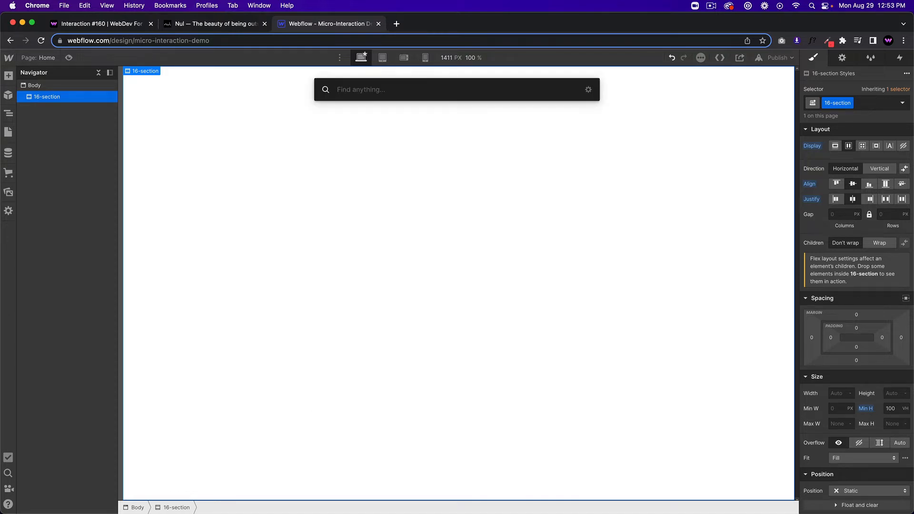
type("lightb")
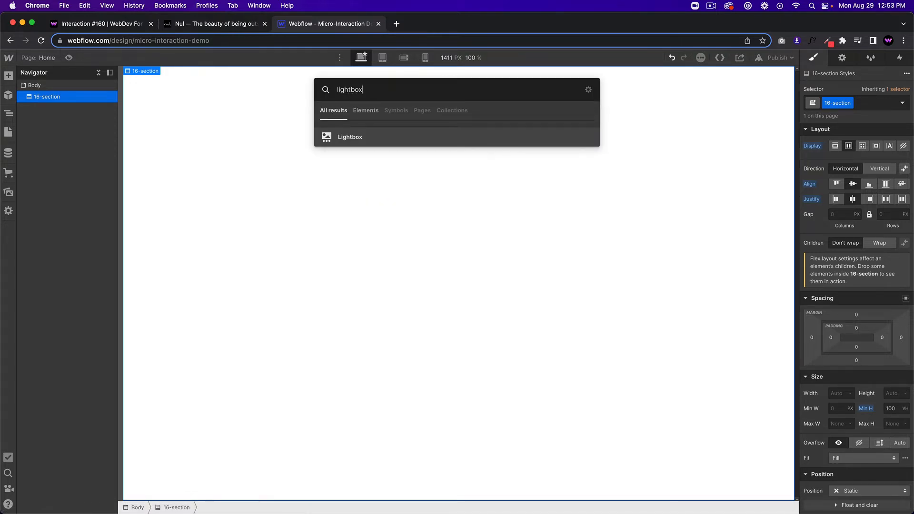
type("ox")
key("Return")
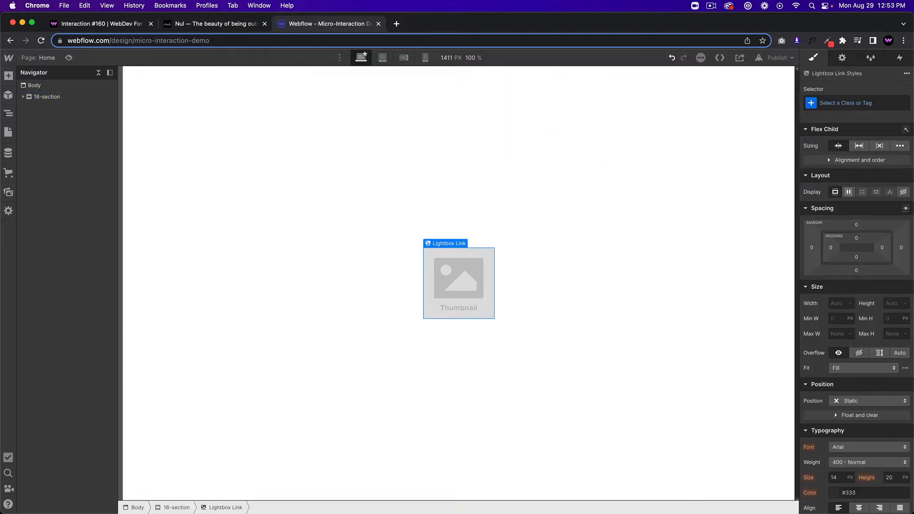
left_click(473, 288)
key("BackSpace")
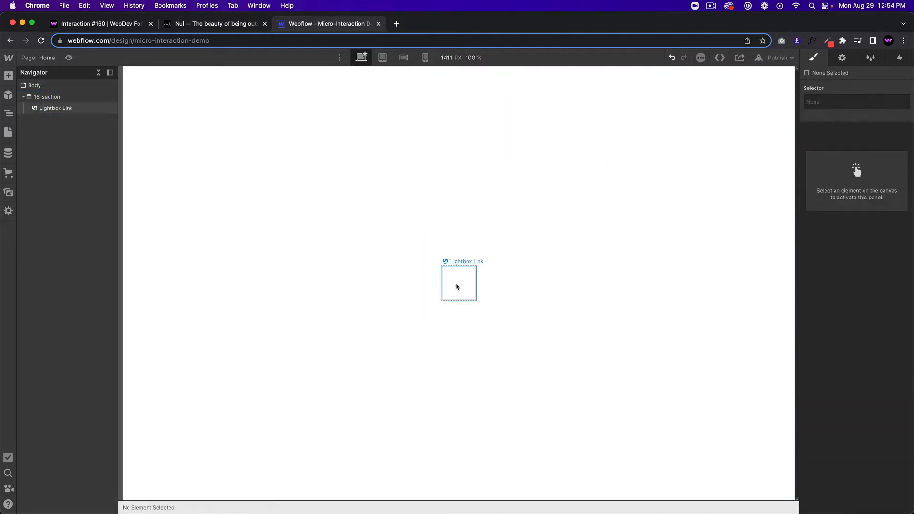
- Give the empty lightbox link the class 160-button-wrapper
left_click(450, 283)
left_click(852, 104)
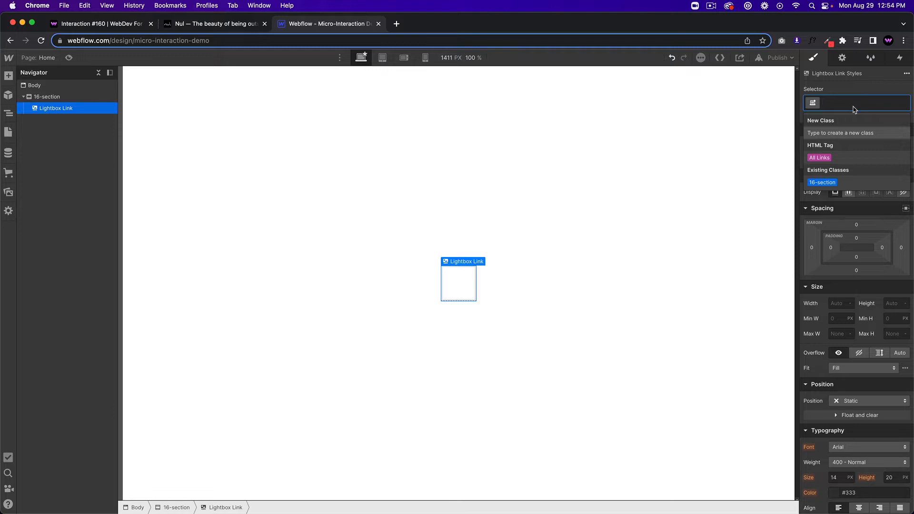
type("160-")
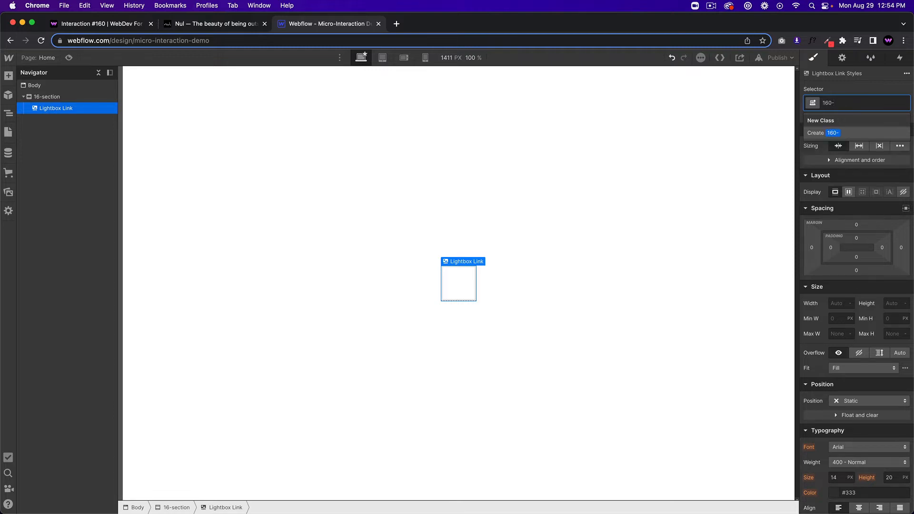
type("button-wrapper")
key("Return")
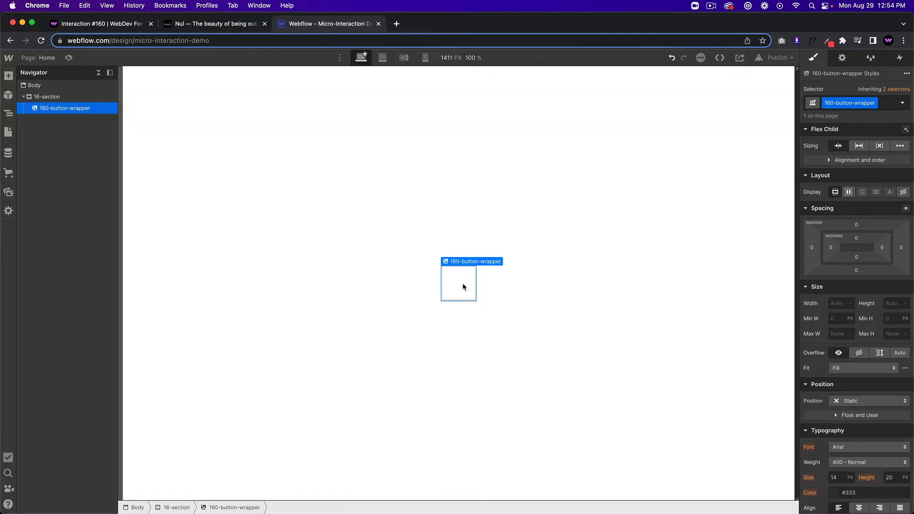
- Size the 160-button-wrapper to 150 px wide and 150 px high with a 50% border radius
left_click(841, 304)
type("150")
key("Tab")
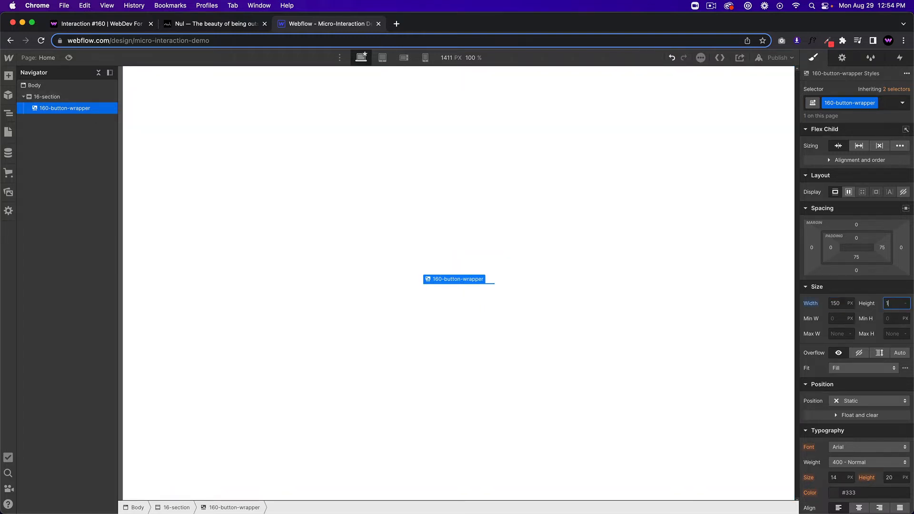
type("150")
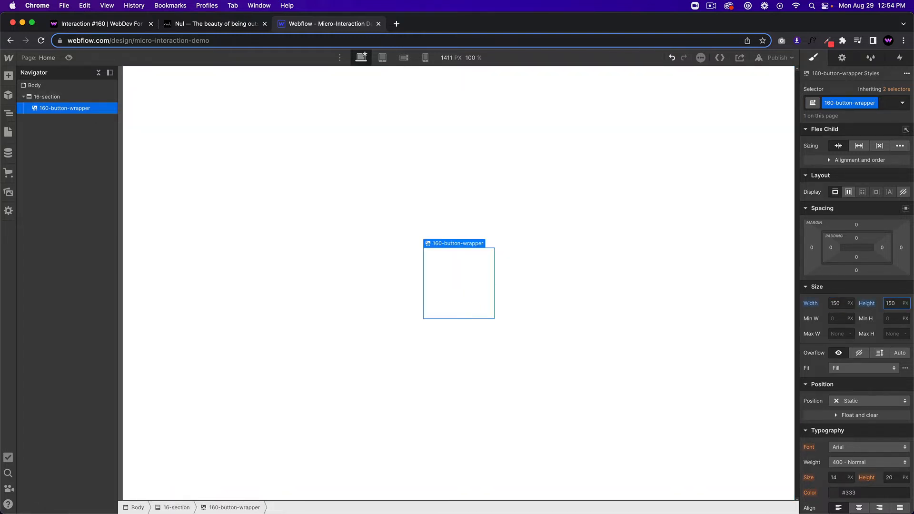
scroll(857, 352, "down", 6)
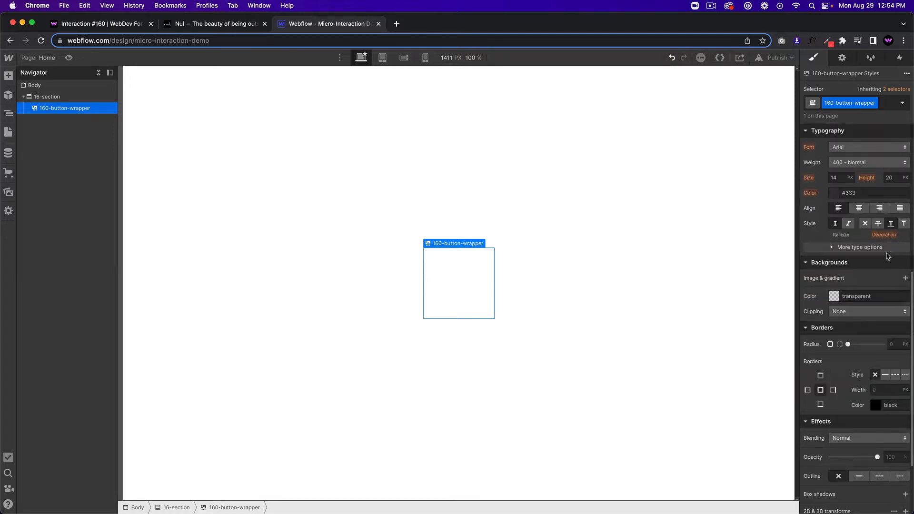
left_click(890, 345)
type("50%")
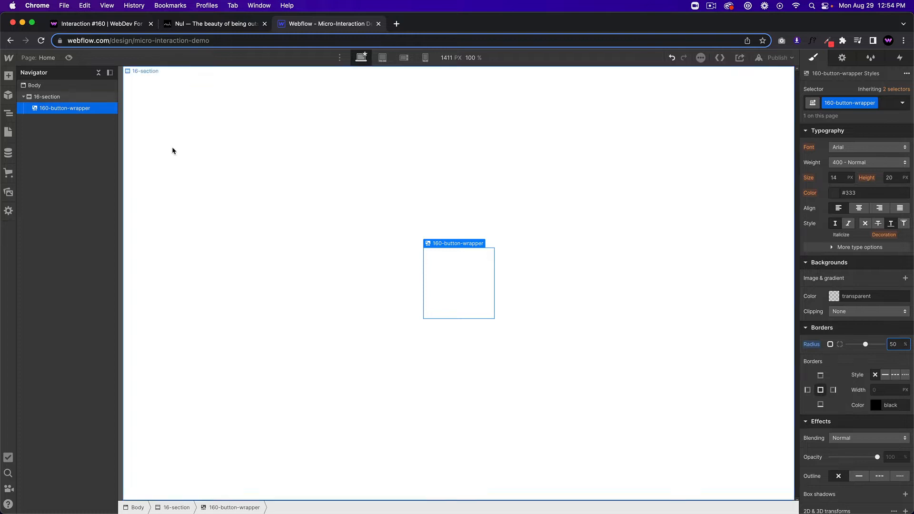
- Set the 16-section's background color to #1a1a1a
left_click(298, 142)
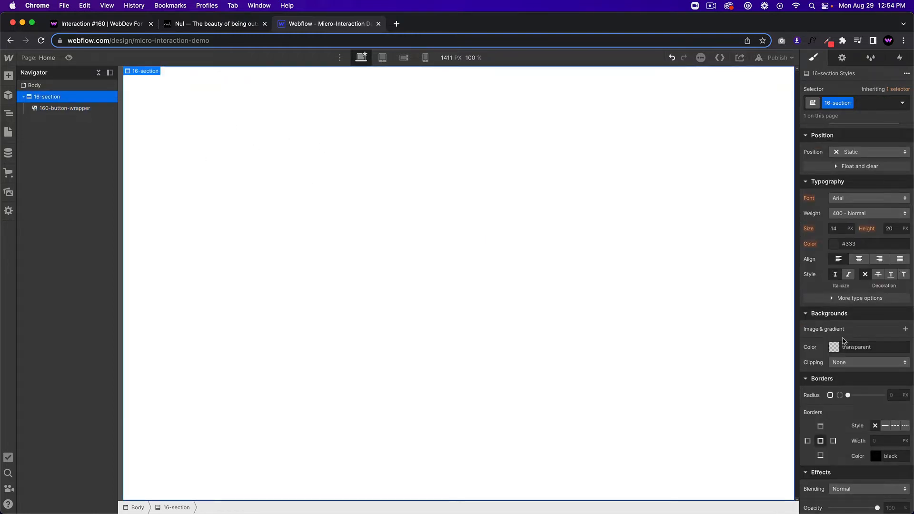
left_click(856, 347)
double_click(882, 348)
type("1a1a1a")
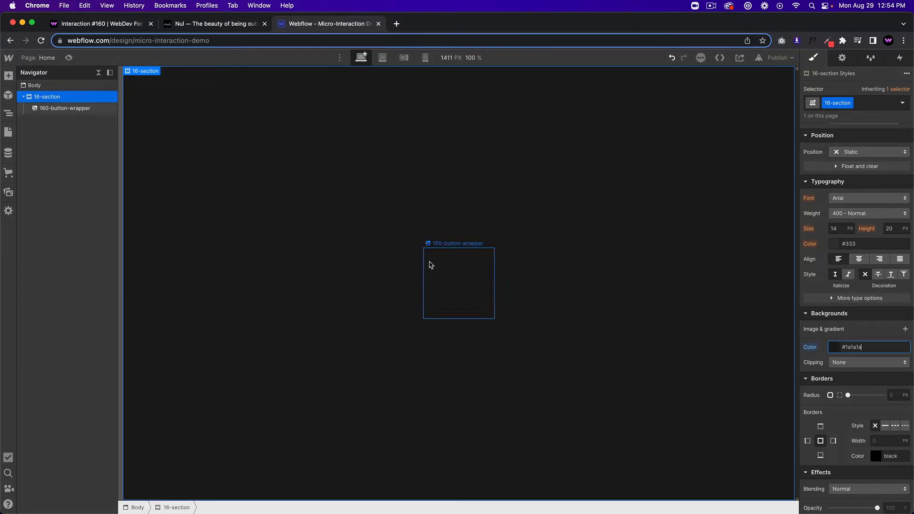
- Set the position of the 160-button-wrapper to Relative
left_click(460, 267)
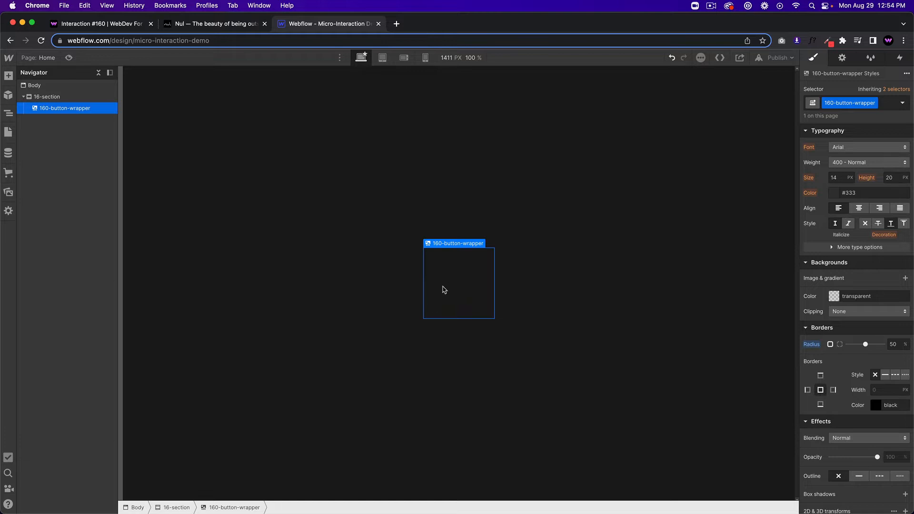
scroll(903, 278, "up", 6)
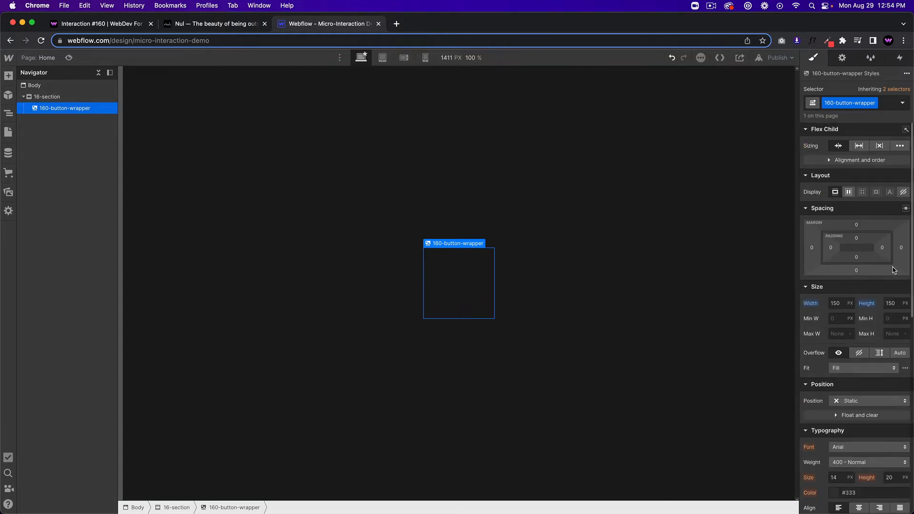
scroll(865, 350, "down", 1)
scroll(865, 350, "down", 2)
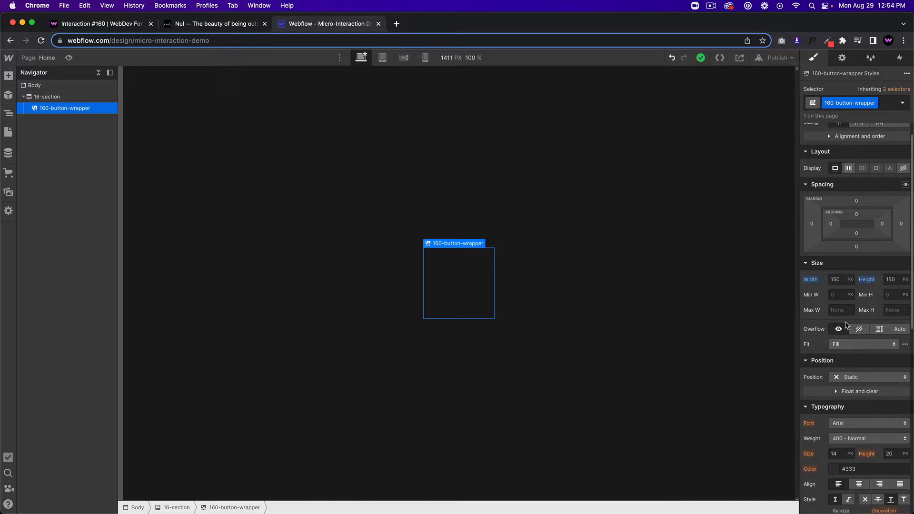
left_click(854, 341)
left_click(856, 352)
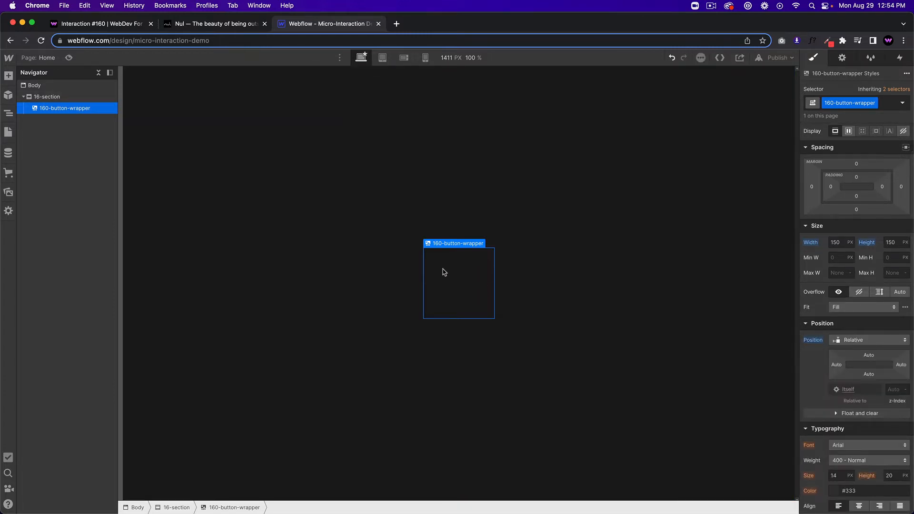
- Make the 160-button-wrapper a horizontal flex layout with align and justify centered
scroll(896, 247, "up", 3)
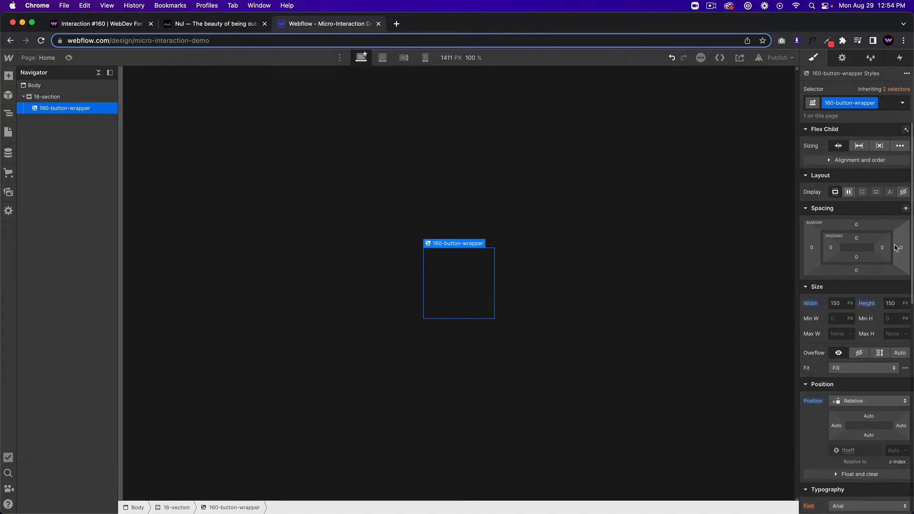
left_click(848, 192)
left_click(852, 231)
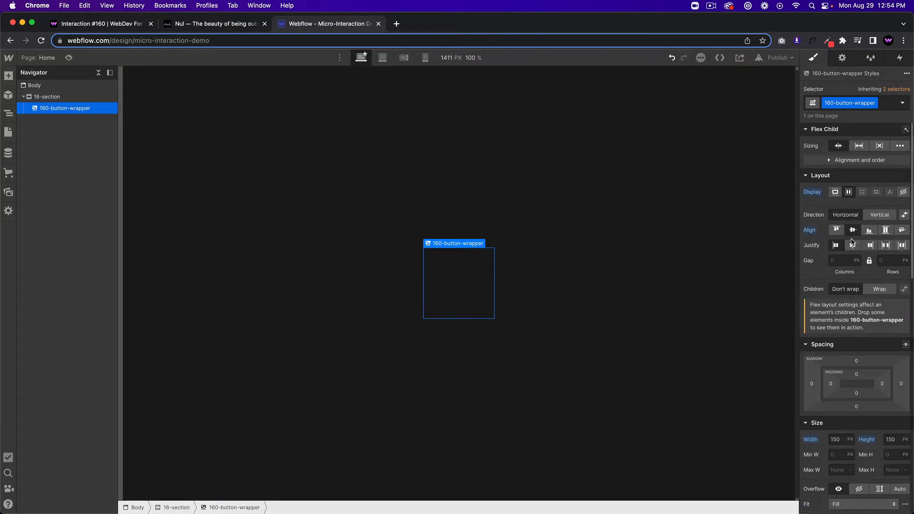
left_click(852, 245)
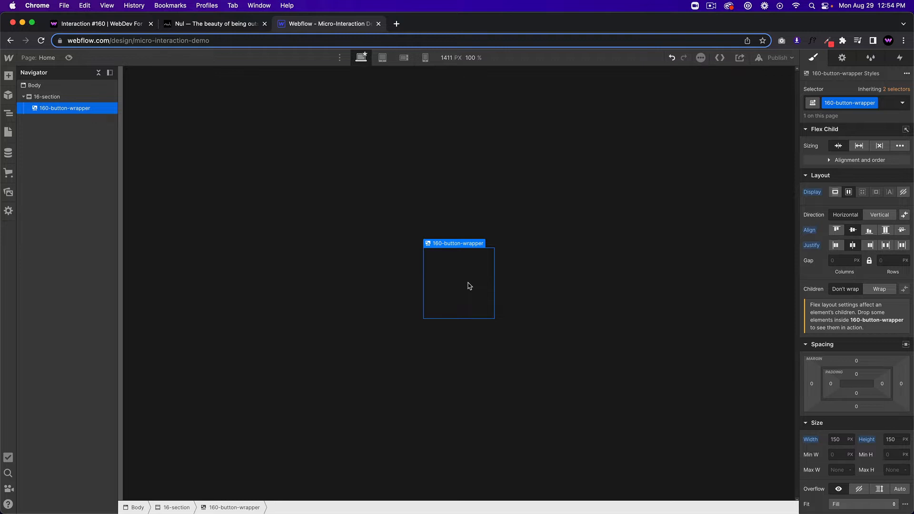
- Add a Div Block inside the 160-button-wrapper and give it the class 160-button-bg
key("super+e")
type("div")
key("Return")
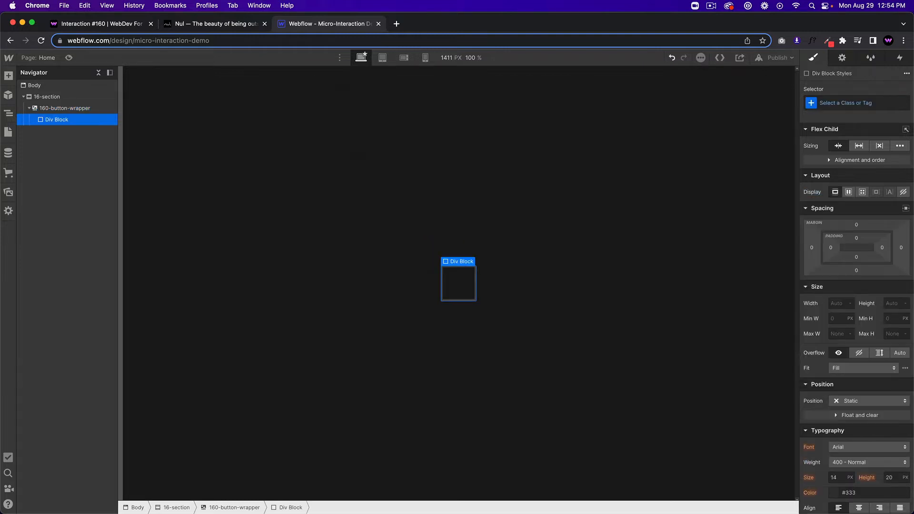
left_click(834, 105)
type("16")
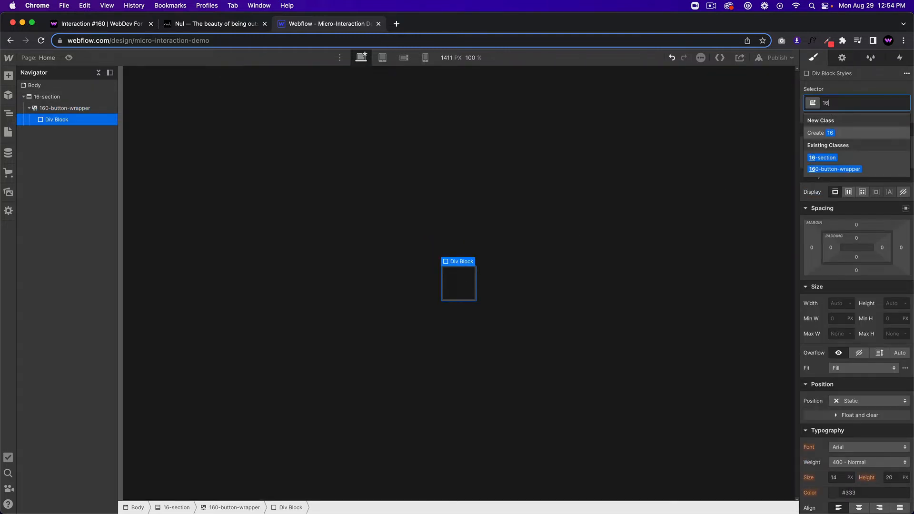
type("0-button-bg")
key("Return")
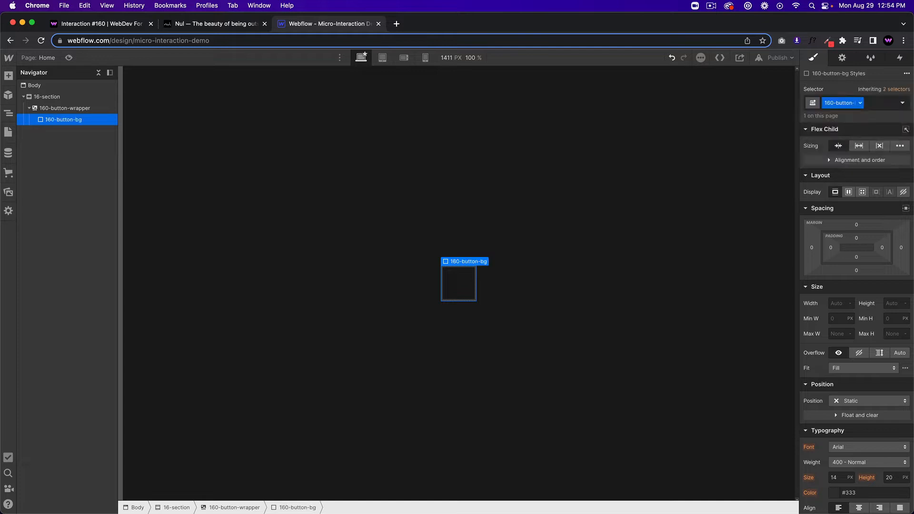
- Set the 160-button-bg's position to Absolute with 0% offsets on all four sides so it fills the wrapper
scroll(857, 343, "down", 2)
left_click(857, 364)
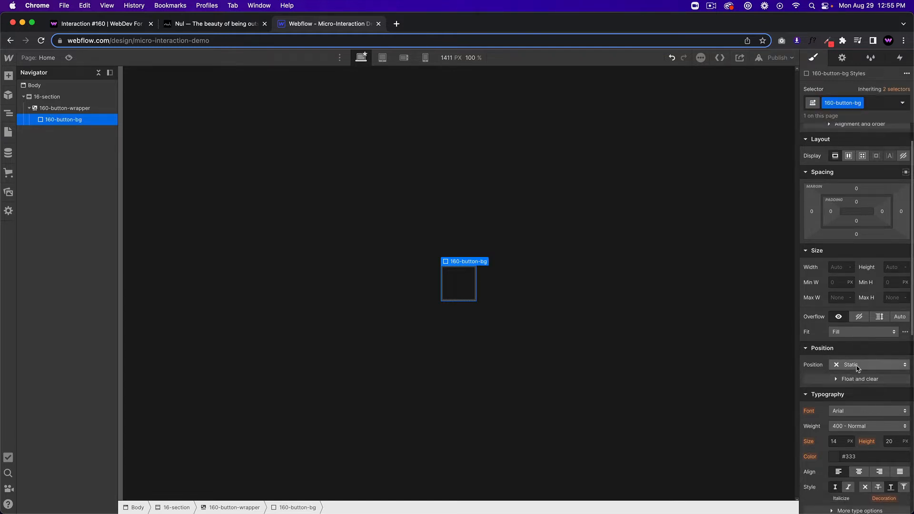
left_click(855, 387)
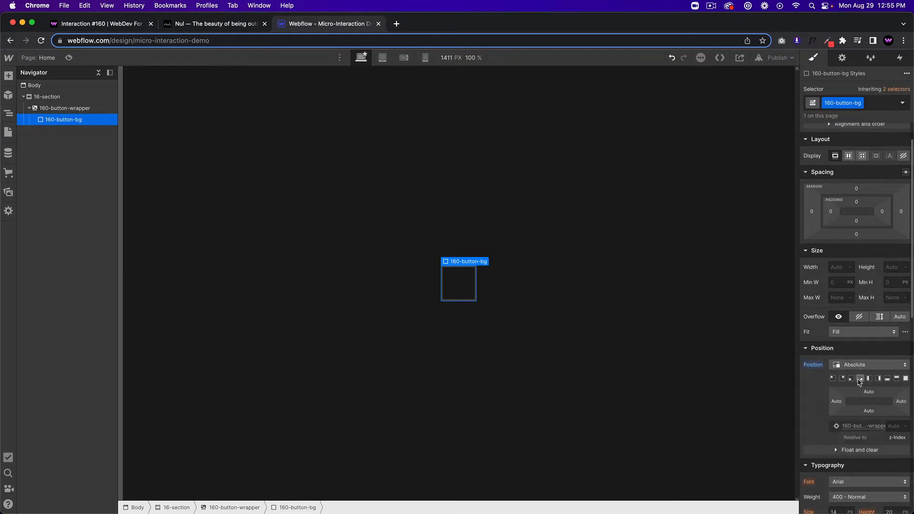
scroll(857, 372, "down", 2)
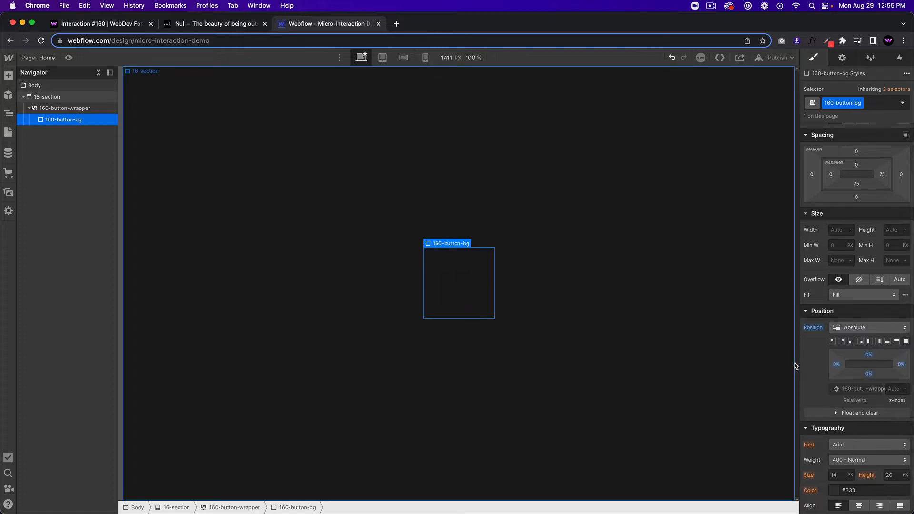
- Give the 160-button-bg a 50% border radius and a solid 1 px white border
scroll(857, 376, "down", 10)
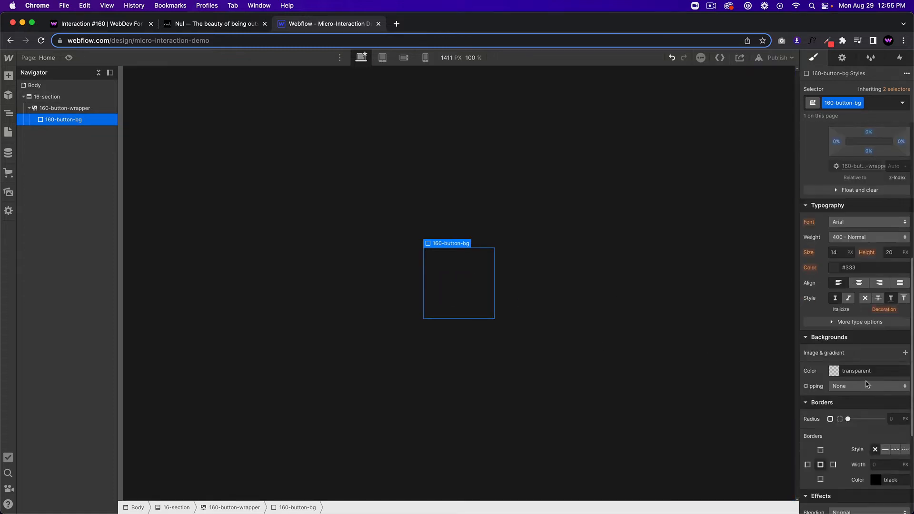
left_click(895, 418)
type("50%")
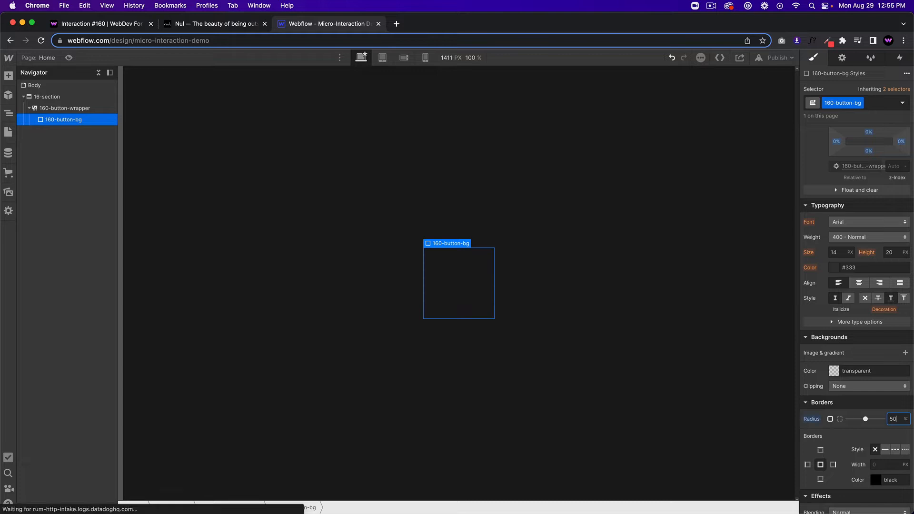
left_click(887, 449)
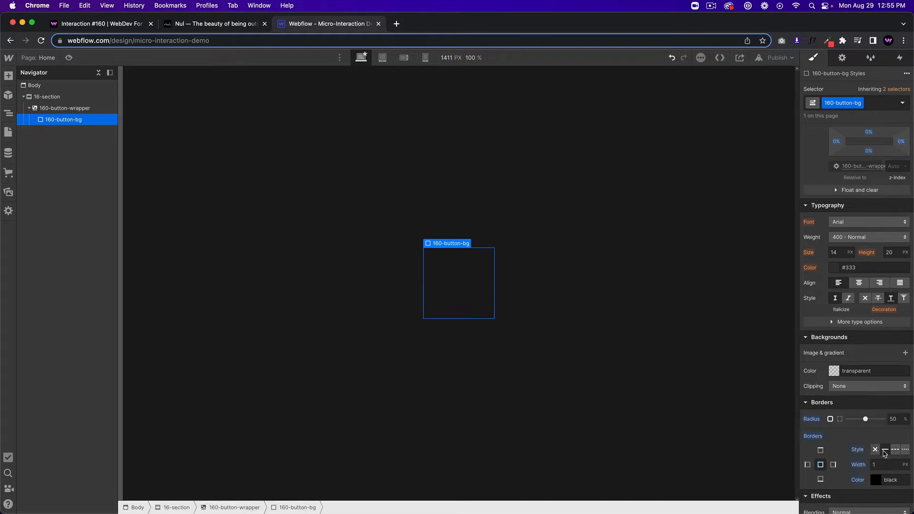
left_click(876, 480)
left_click_drag(828, 378, 774, 313)
left_click(811, 303)
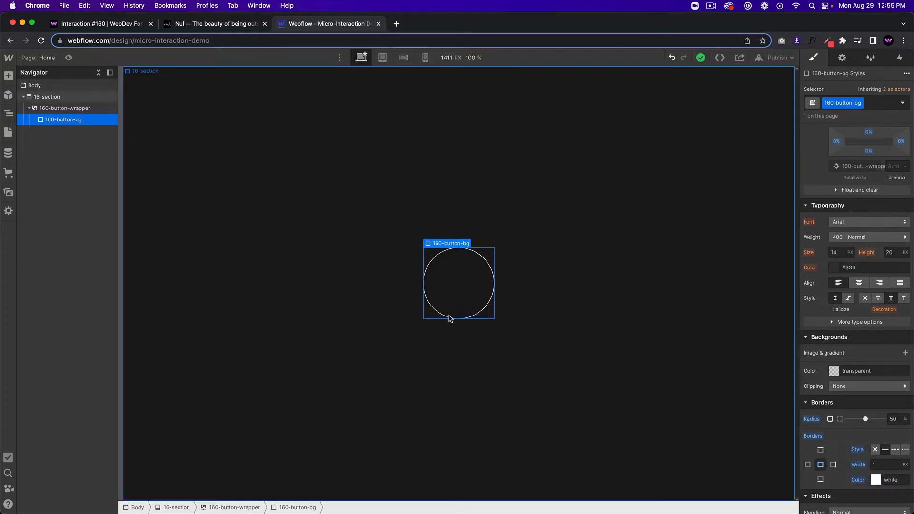
- Add a Div Block inside the 160-button-wrapper and give it the class 160-text-wrapper
left_click(52, 110)
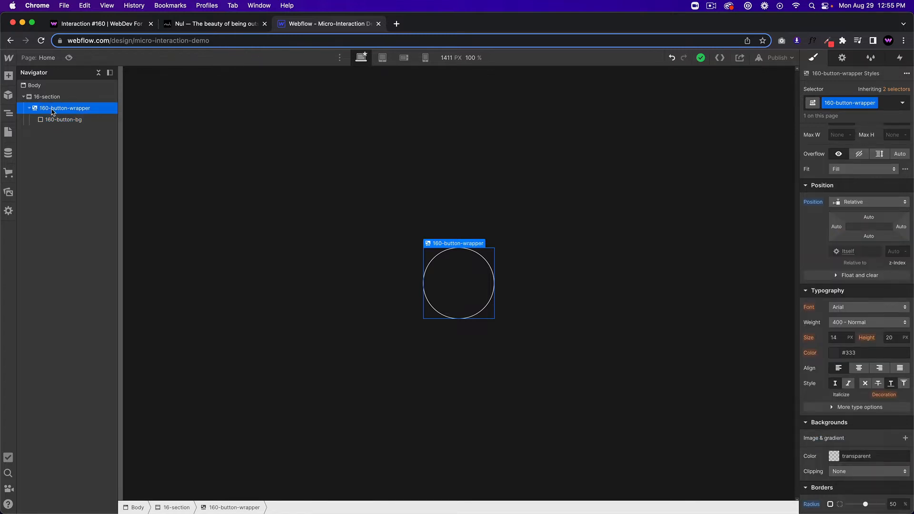
key("super+k")
type("div")
key("Return")
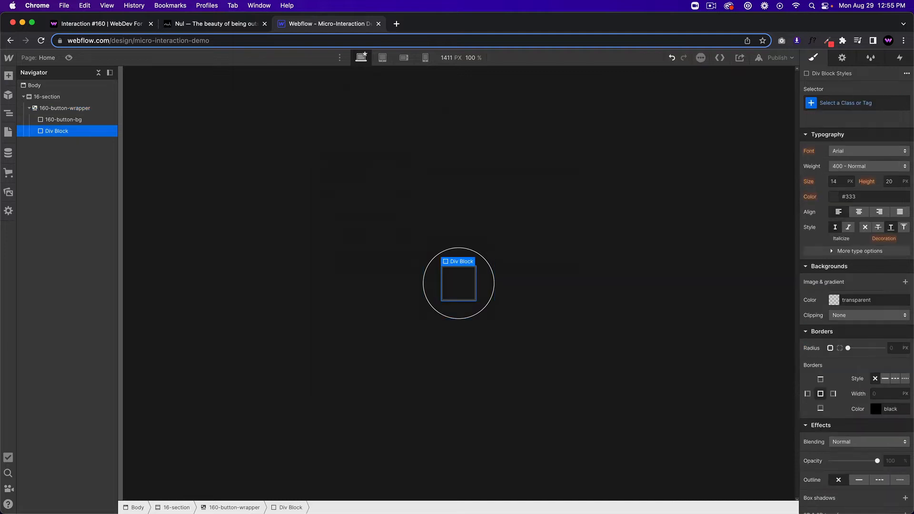
left_click(828, 101)
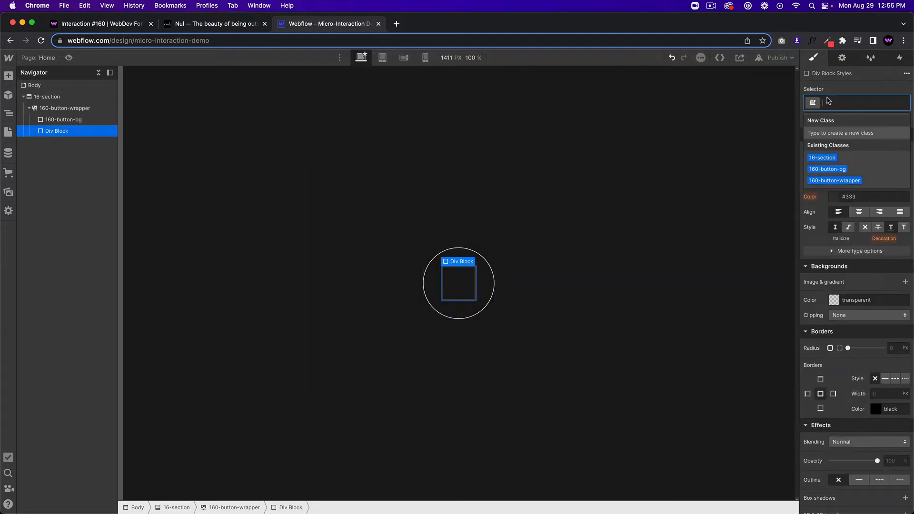
type("160-texto")
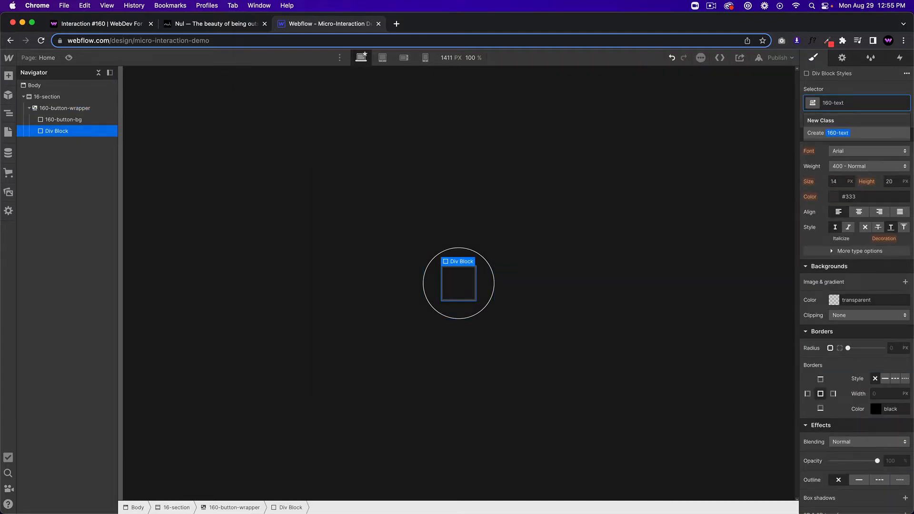
key("Return")
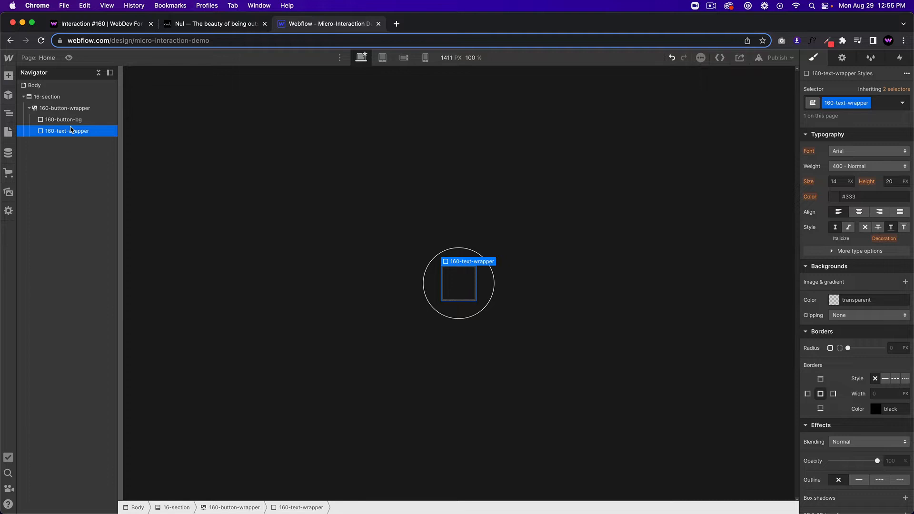
key("super+k")
type("text")
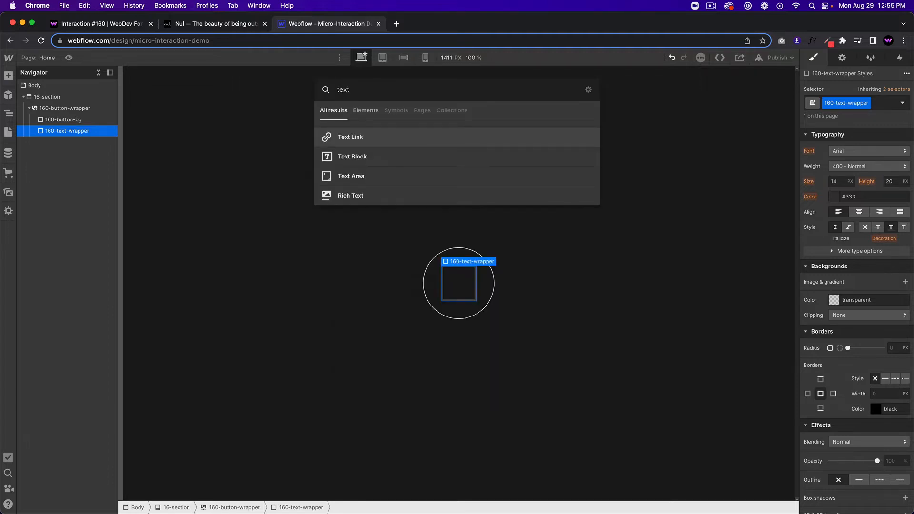
key("BackSpace")
key("BackSpace")
key("BackSpace")
key("BackSpace")
key("Escape")
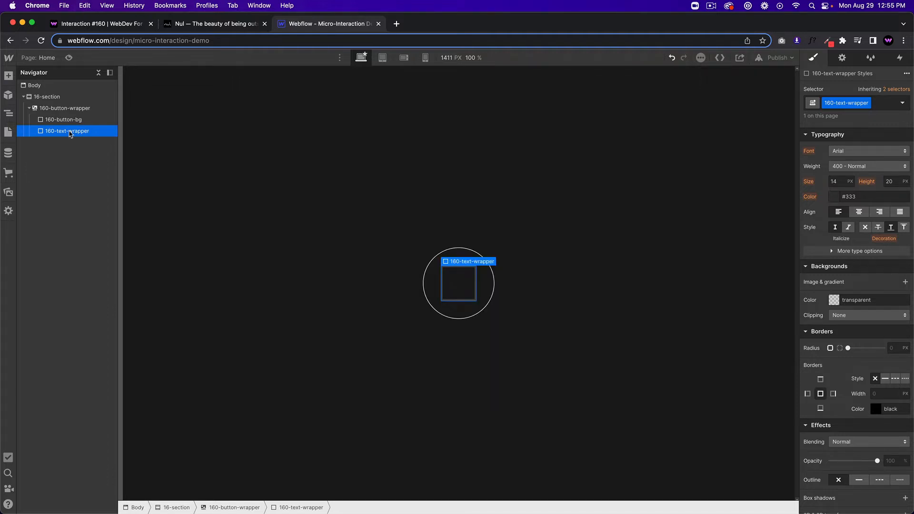
- Set the 160-text-wrapper's position to Relative and add a Text Block inside it
scroll(848, 287, "up", 5)
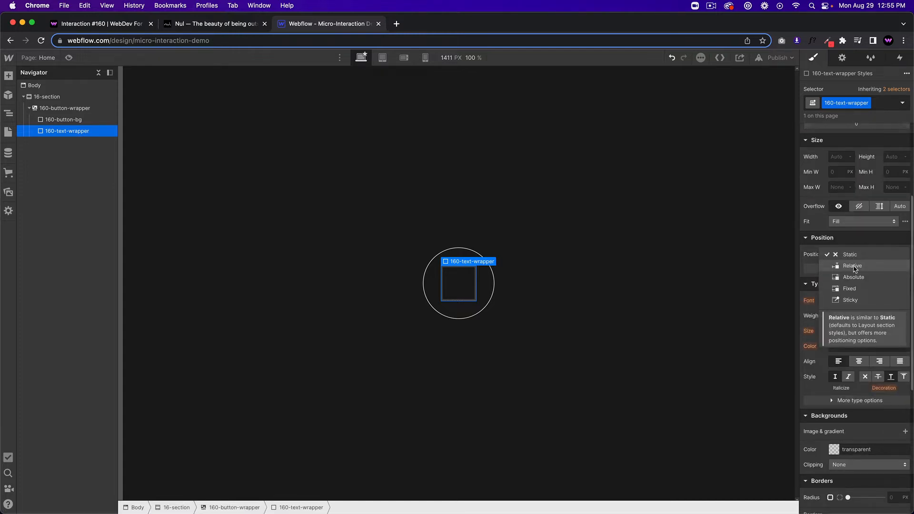
left_click(853, 266)
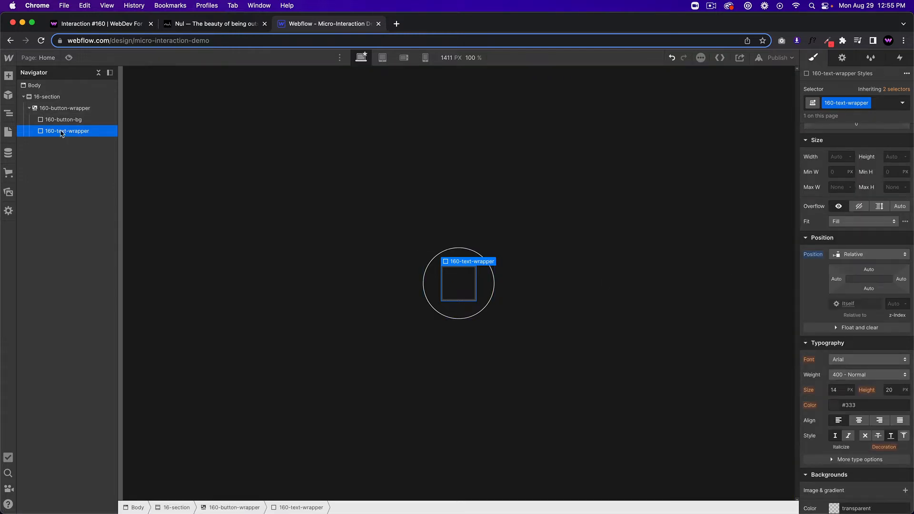
key("super+e")
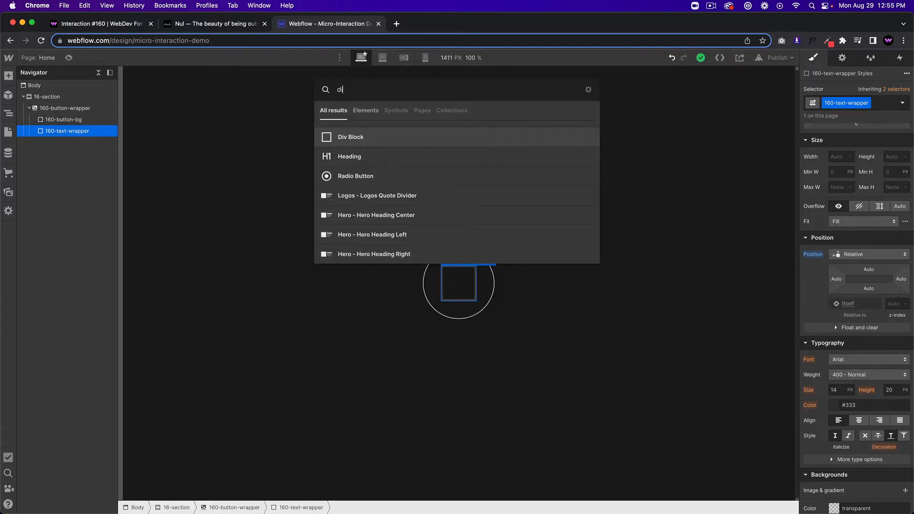
type("text blo")
key("Return")
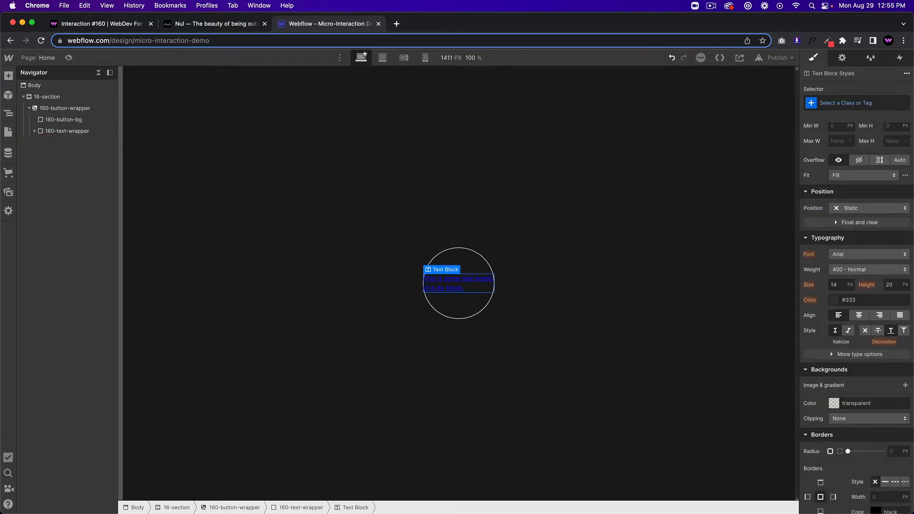
- Give the Text Block inside the 160-text-wrapper the class 160-first-text
left_click(67, 131)
left_click(34, 131)
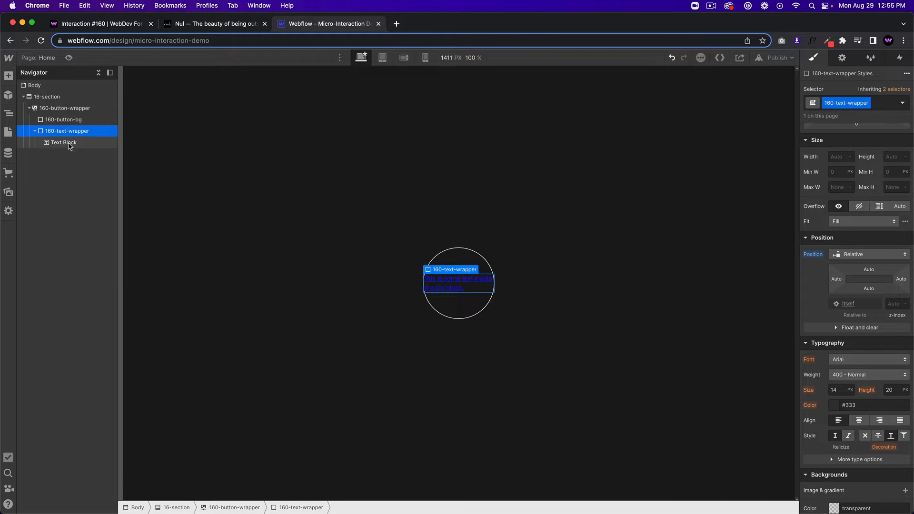
left_click(63, 142)
left_click(879, 103)
type("160-")
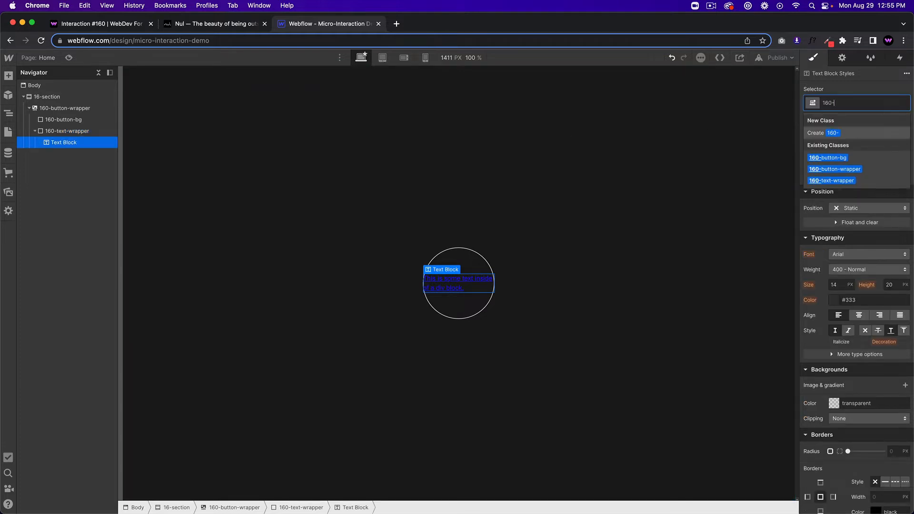
type("first-")
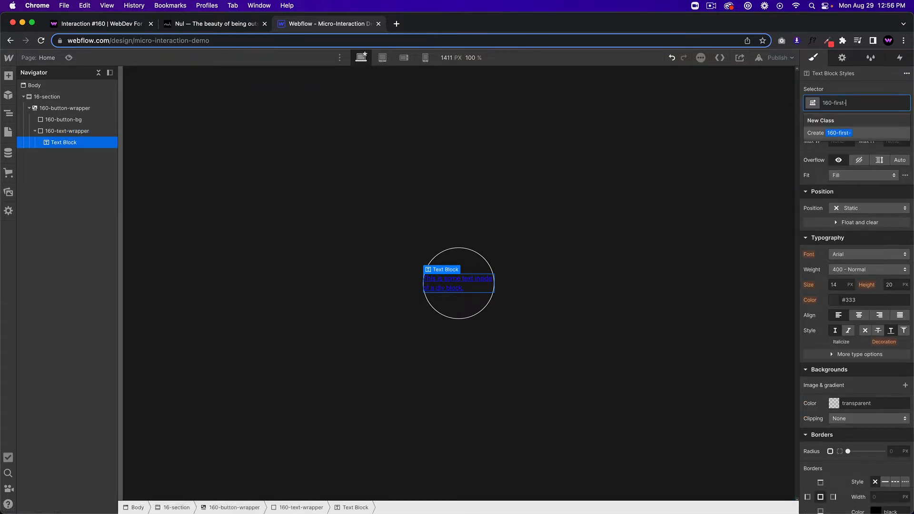
type("text")
key("Return")
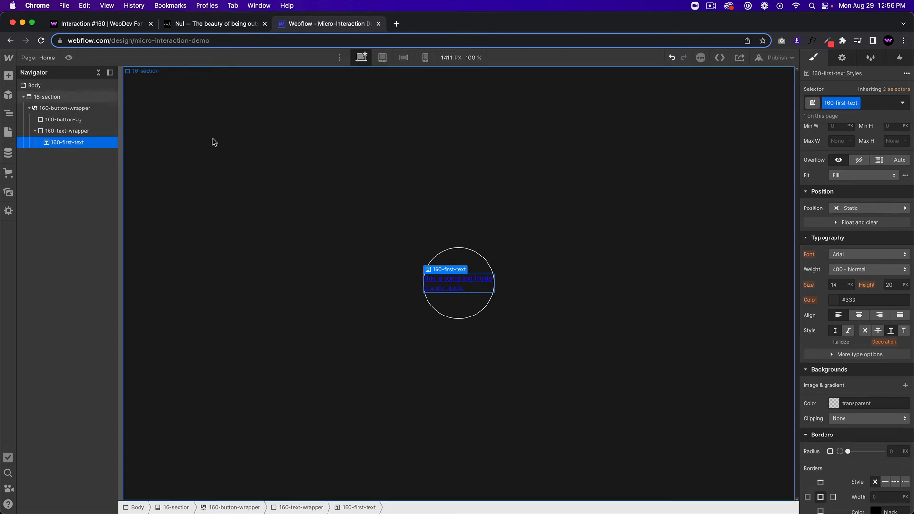
- Remove the underline from the 160-button-wrapper by setting its text decoration to none
left_click(69, 109)
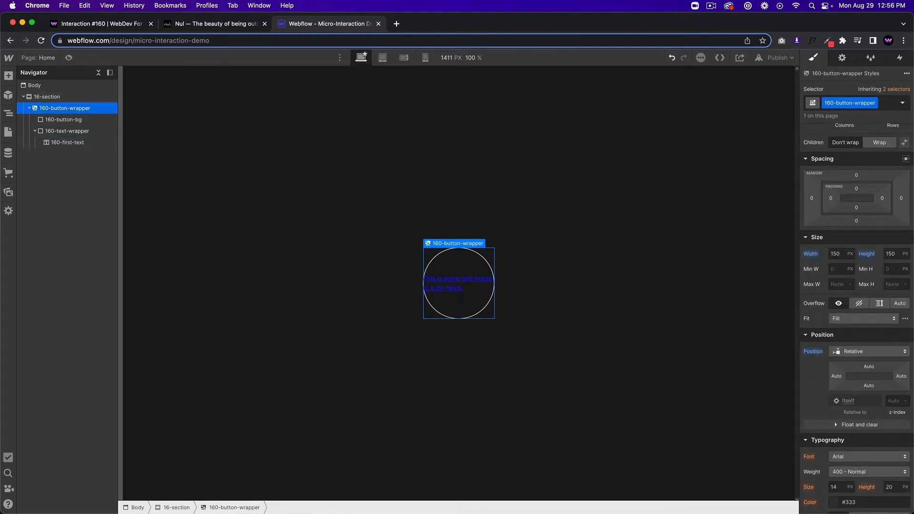
scroll(869, 315, "down", 3)
scroll(846, 371, "down", 2)
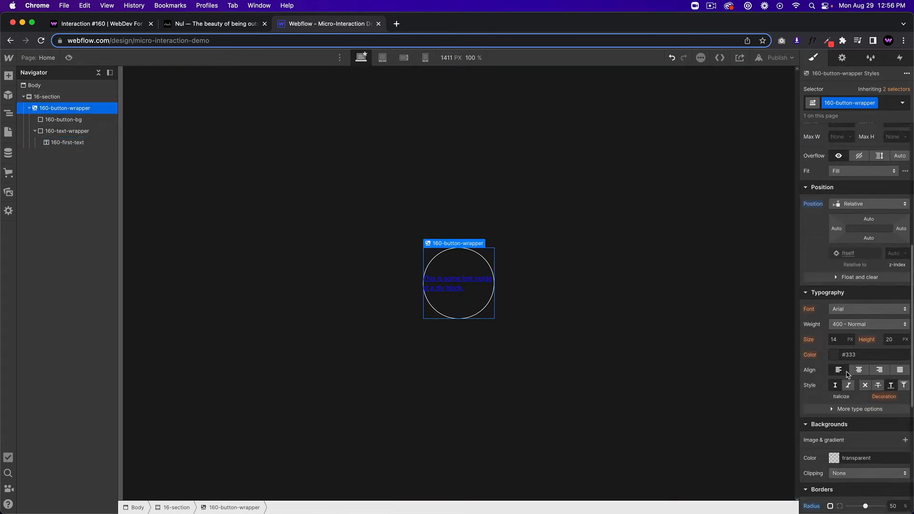
left_click(865, 388)
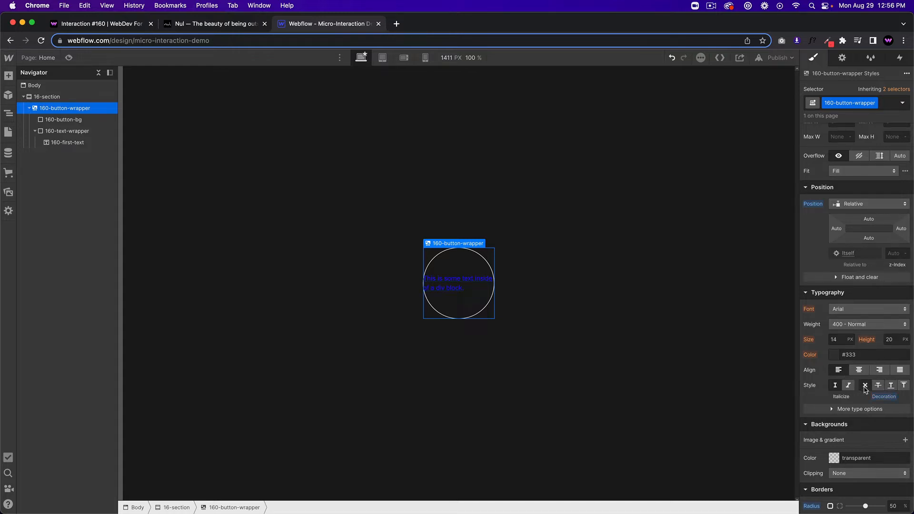
- Set the 160-first-text's font color to white
left_click(457, 288)
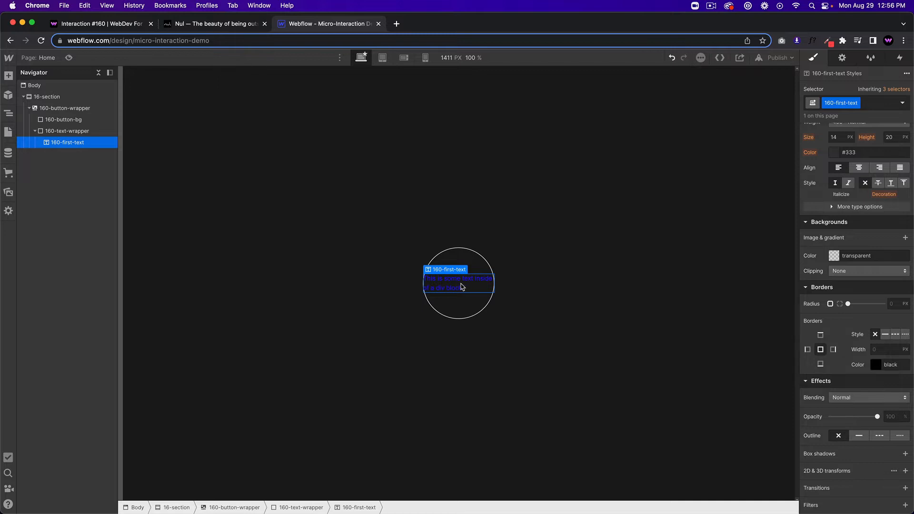
scroll(842, 247, "up", 3)
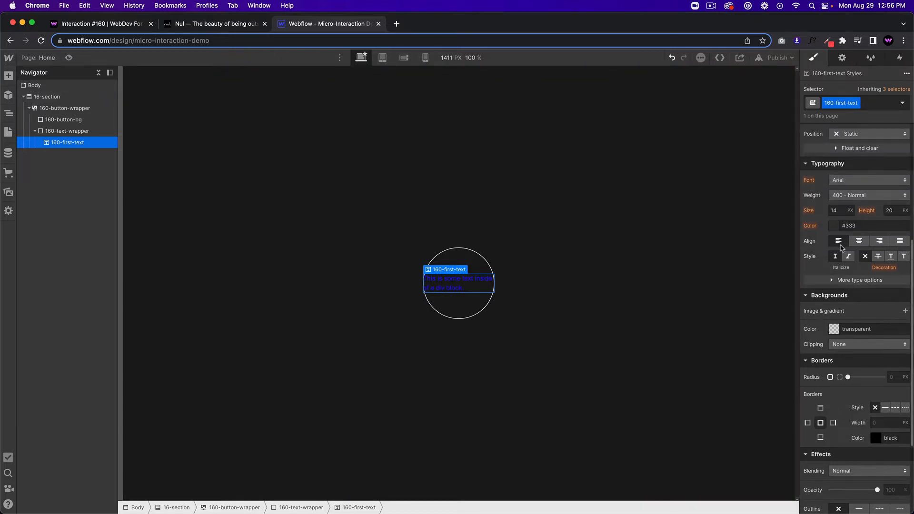
scroll(841, 247, "up", 1)
left_click(835, 252)
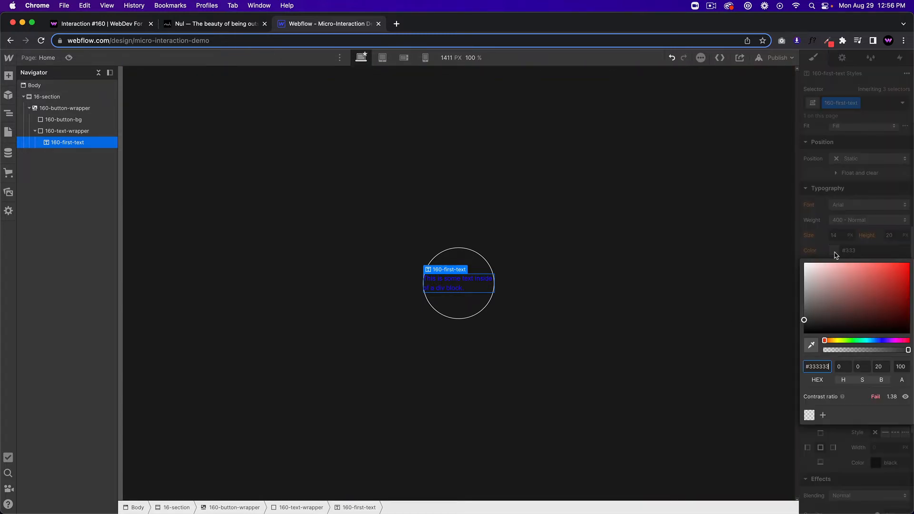
left_click_drag(820, 302, 792, 255)
left_click(819, 242)
- Set the 160-first-text's font to DM Sans, its size to 22 px and its line height to 1
left_click(847, 206)
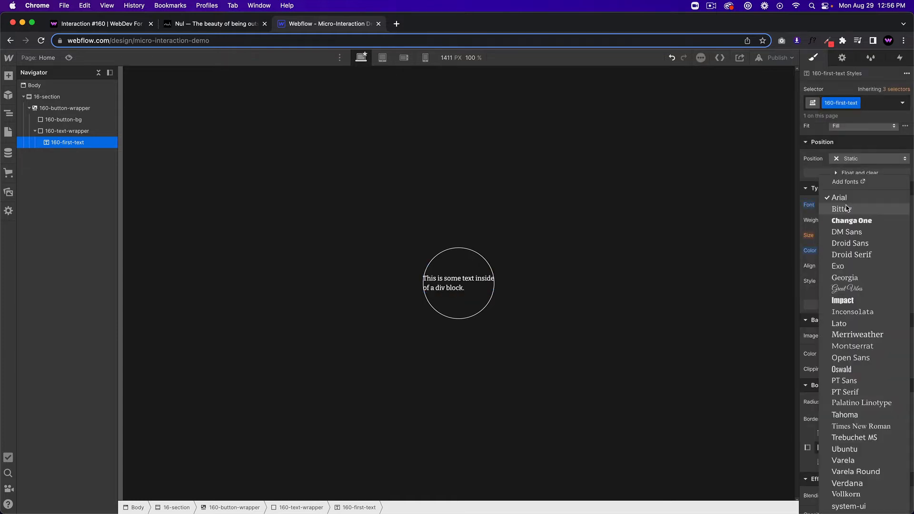
left_click(847, 232)
left_click(842, 236)
type("22")
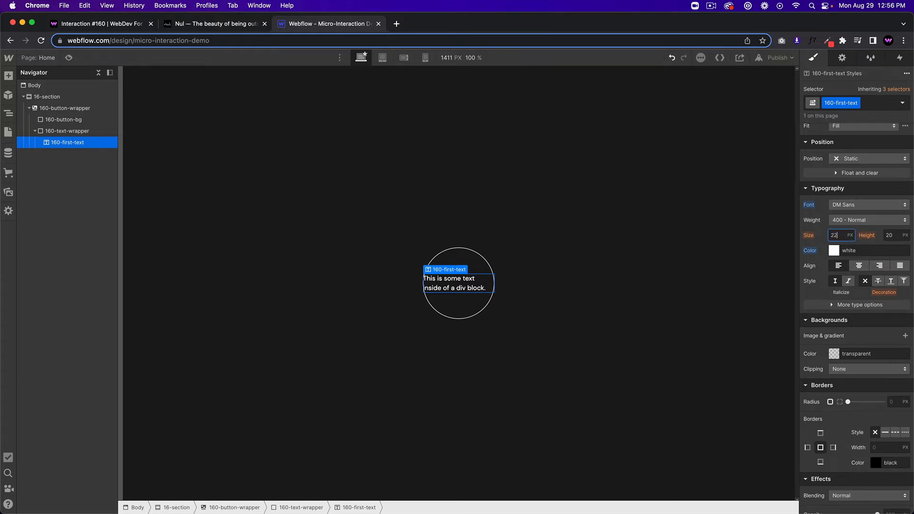
left_click(894, 238)
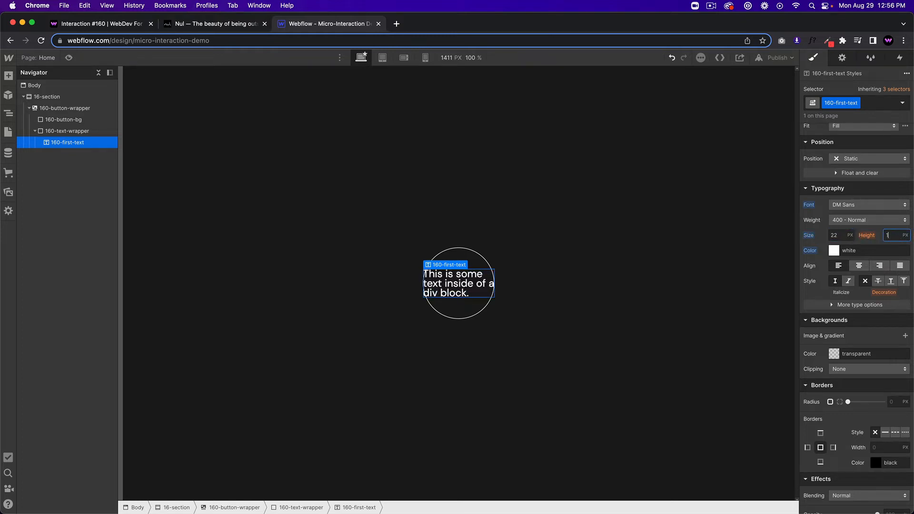
type("1")
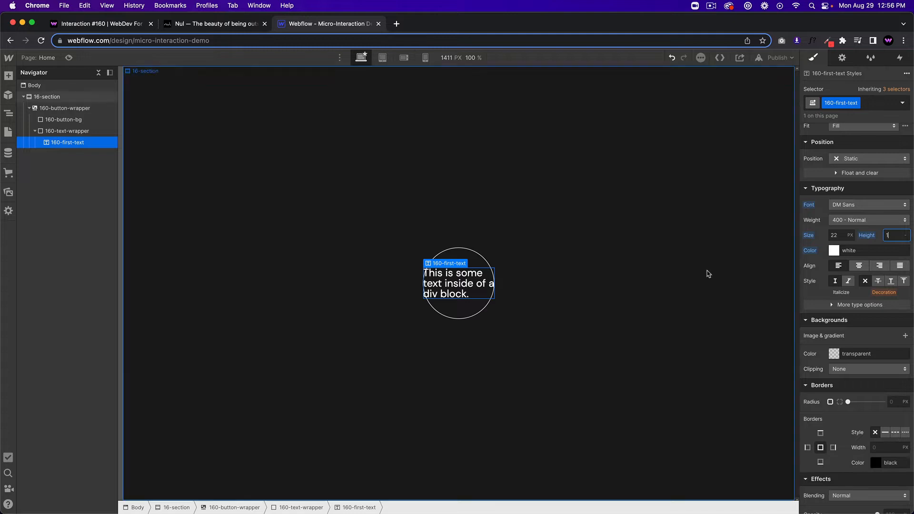
- Replace the placeholder text in the 160-first-text block with "Watch"
left_click(851, 304)
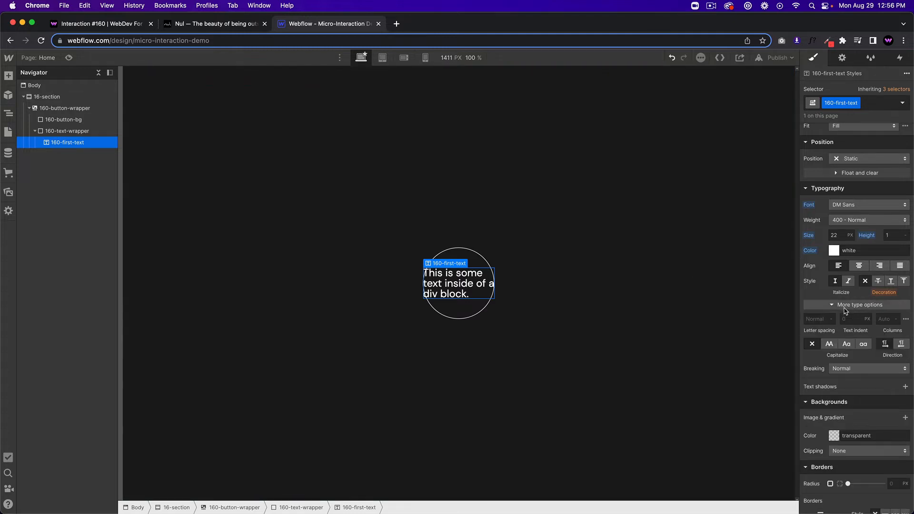
left_click(846, 309)
double_click(471, 285)
key("super+a")
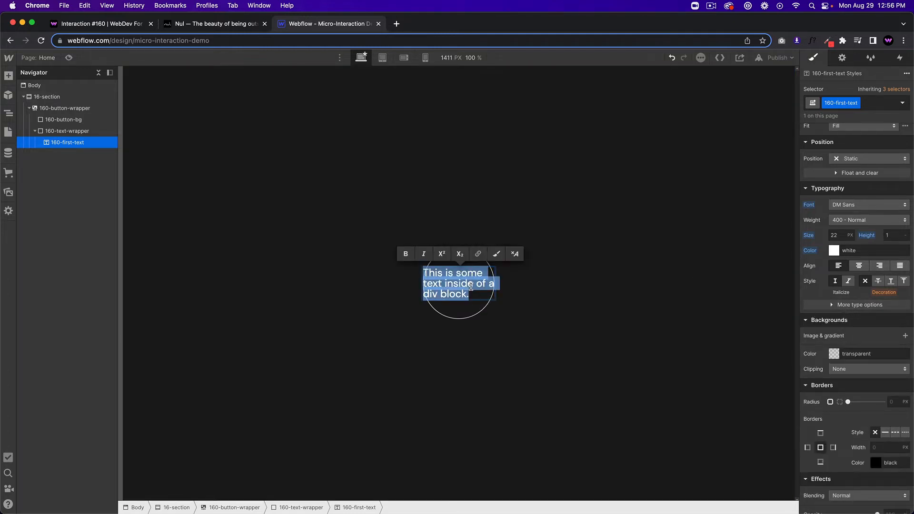
type("Watch")
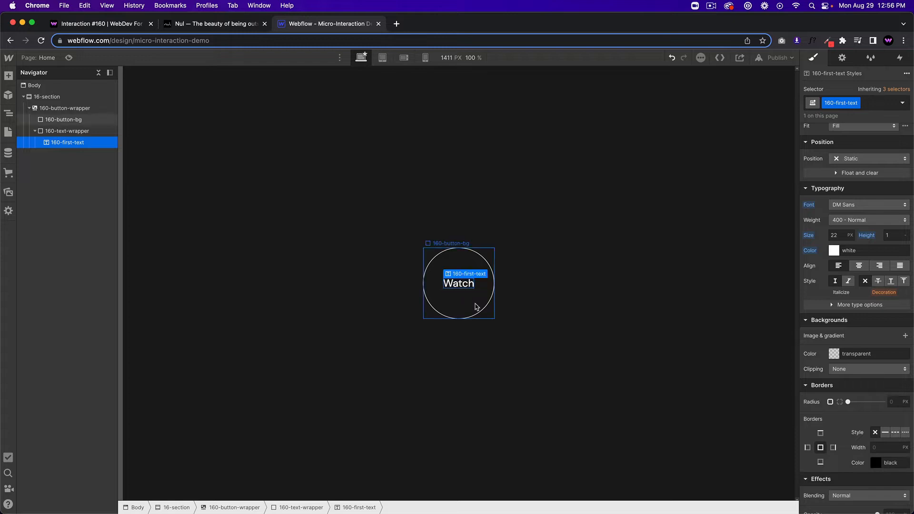
- Try the circular Watch button on the nultime.com page as a reference and return to the Webflow project
left_click(478, 305)
left_click(466, 287)
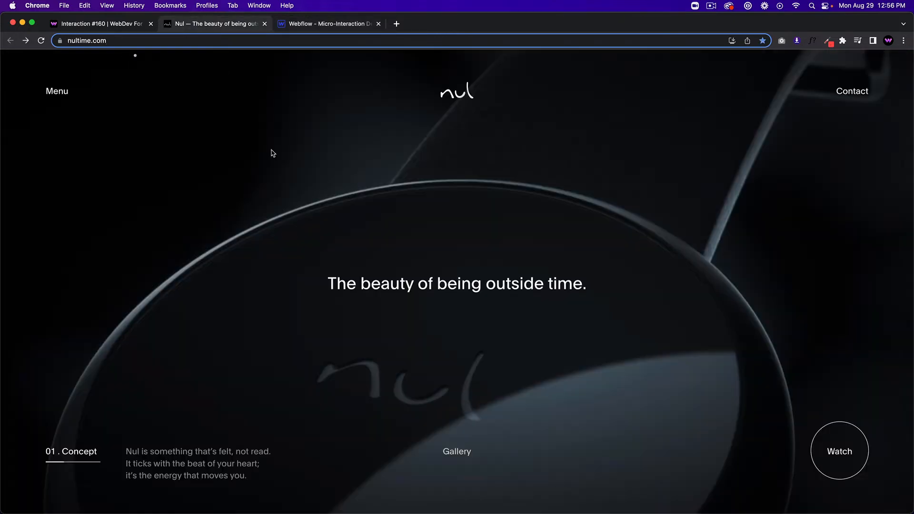
left_click(193, 24)
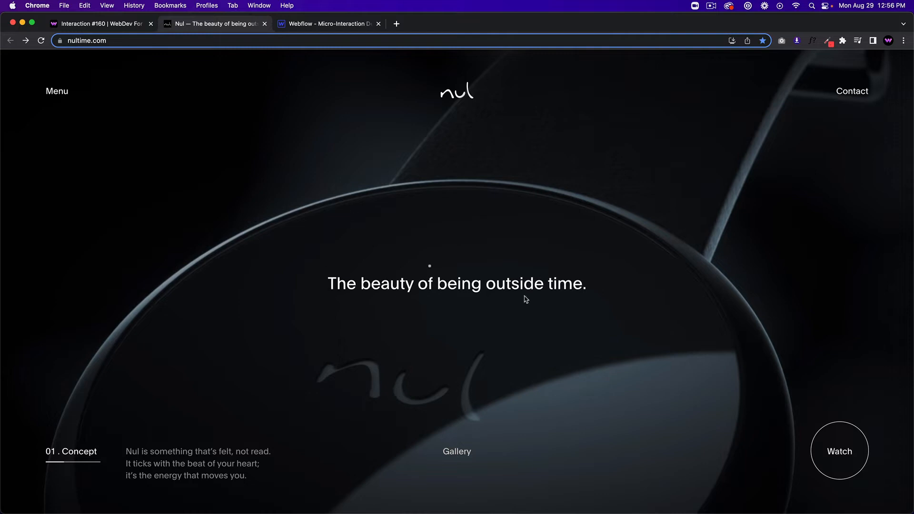
left_click(827, 453)
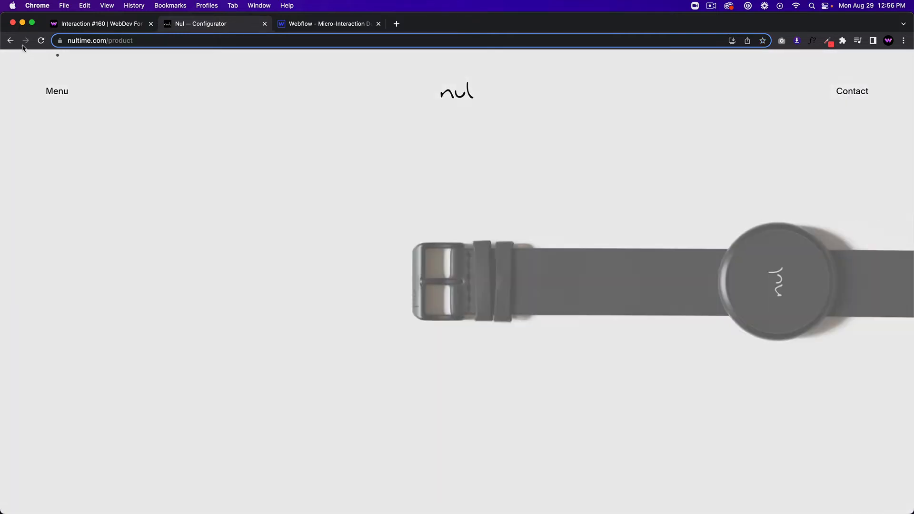
left_click(10, 41)
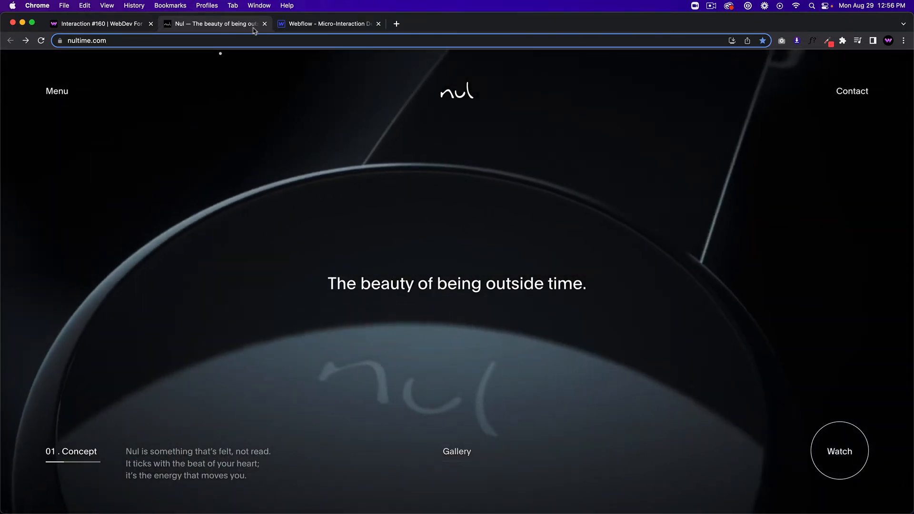
left_click(311, 25)
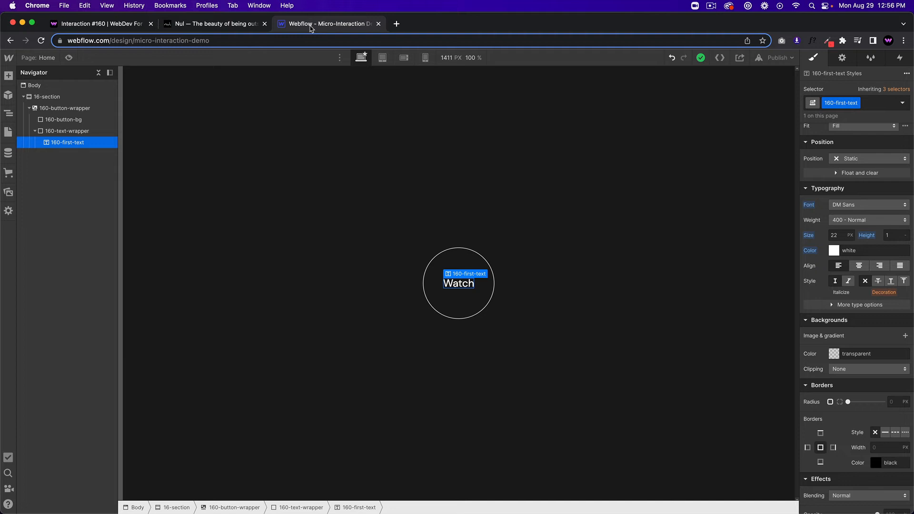
- Duplicate the 160-first-text block inside the 160-text-wrapper and give the copy its own class, 160-second-text
left_click(477, 307)
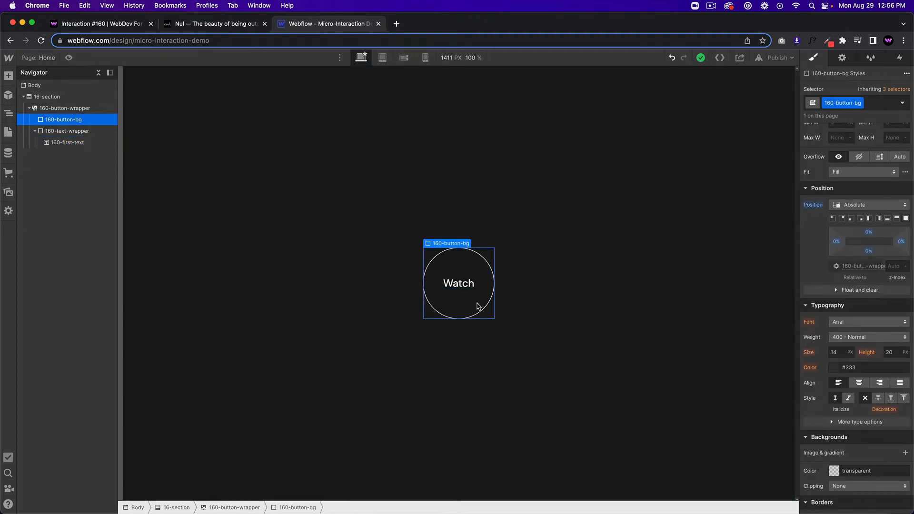
left_click(455, 286)
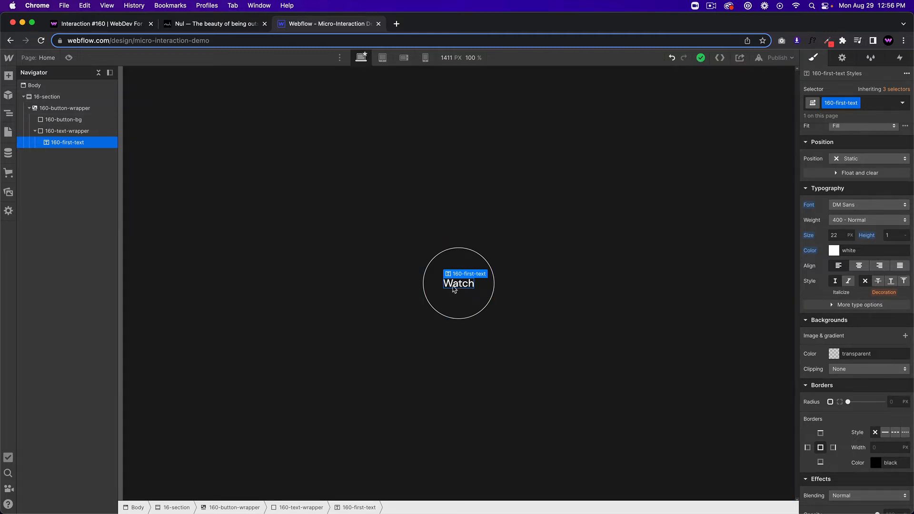
key("super+d")
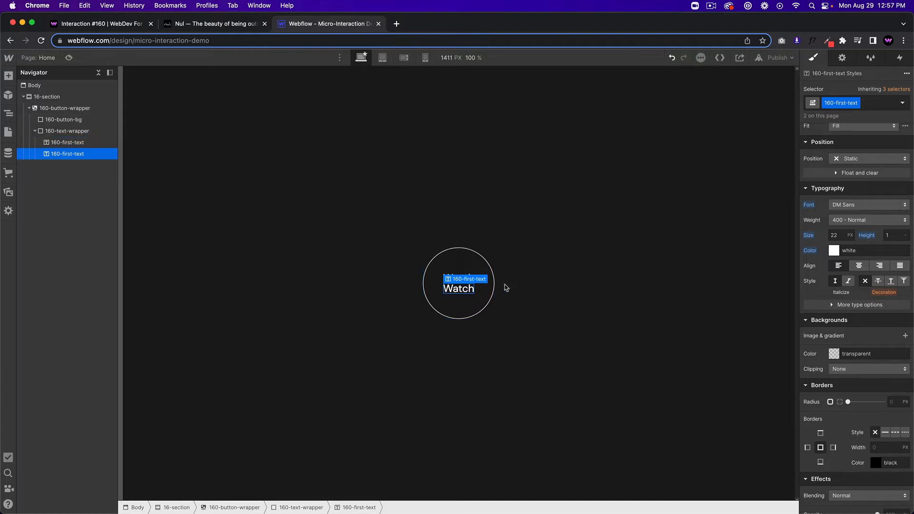
left_click(859, 108)
left_click(856, 128)
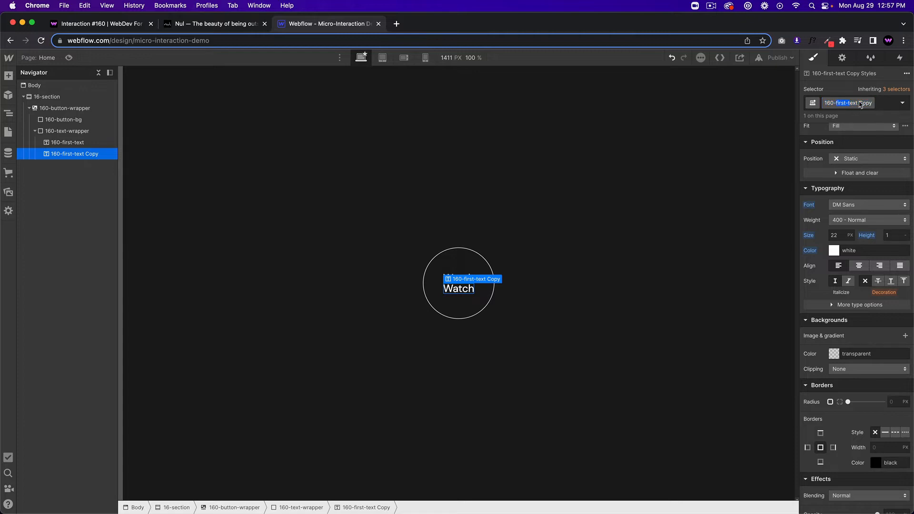
type("second-text")
key("Return")
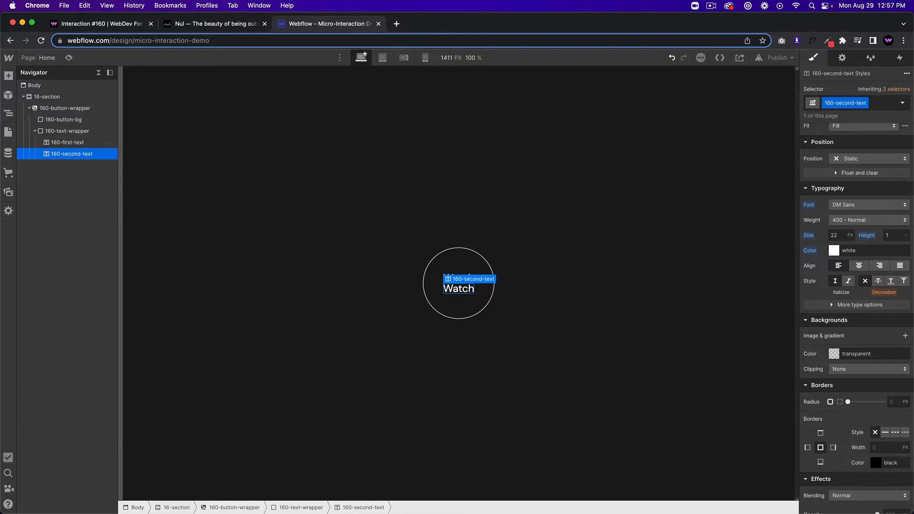
- Set the 160-second-text's position to Absolute with 0% offsets on all four sides
scroll(853, 261, "up", 1)
left_click(857, 183)
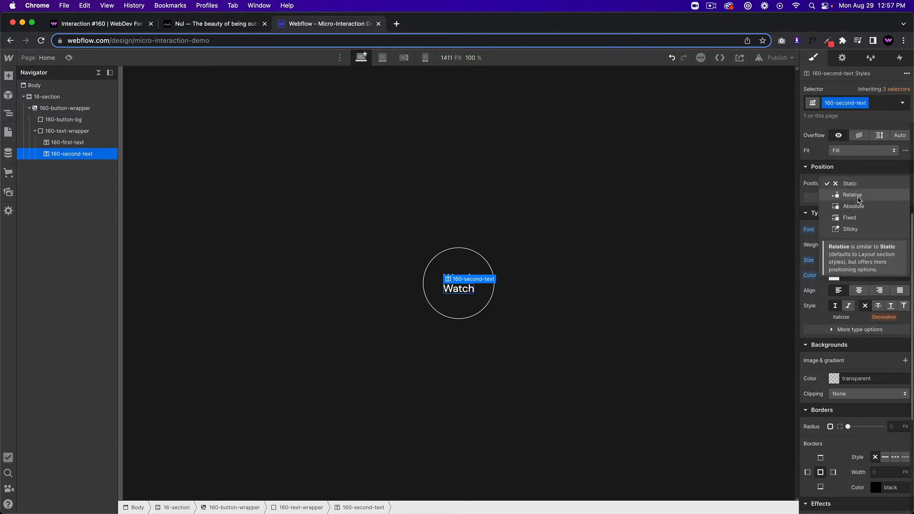
left_click(858, 206)
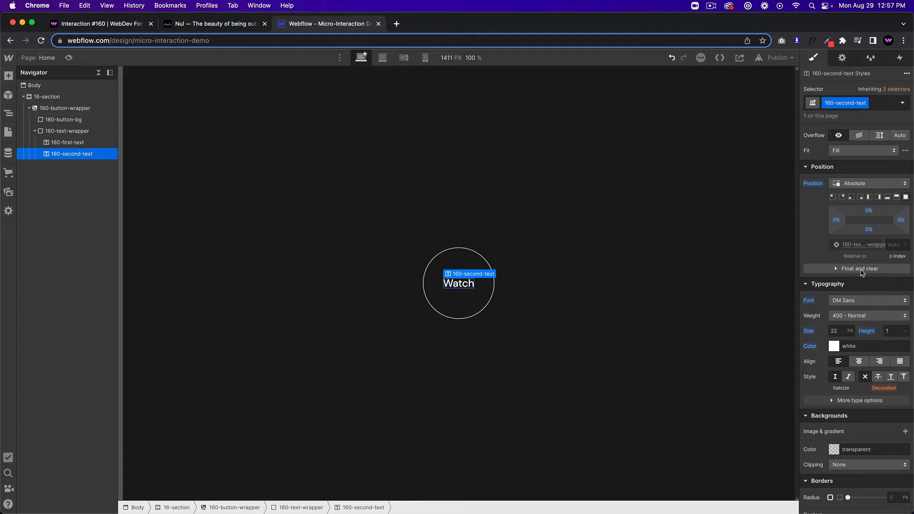
- Set the 160-second-text's font color to #1a1a1a
scroll(861, 273, "down", 2)
left_click(834, 298)
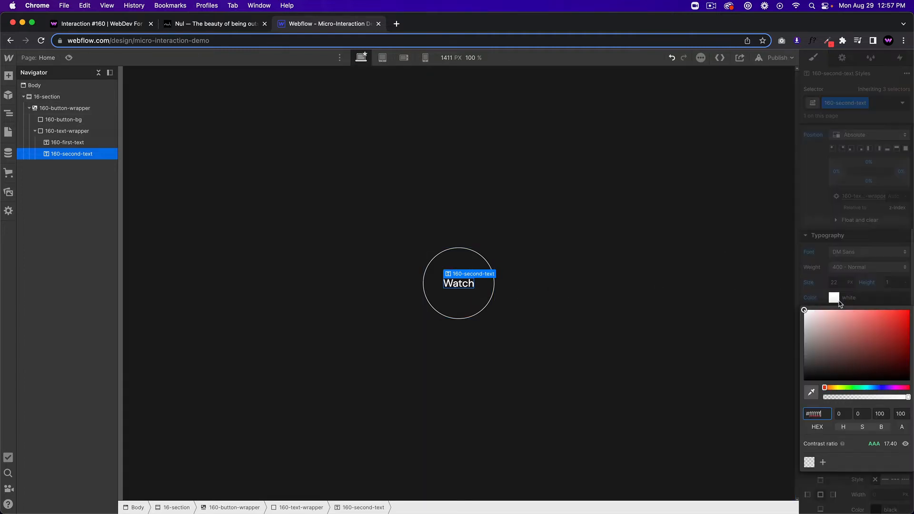
left_click_drag(828, 346, 804, 385)
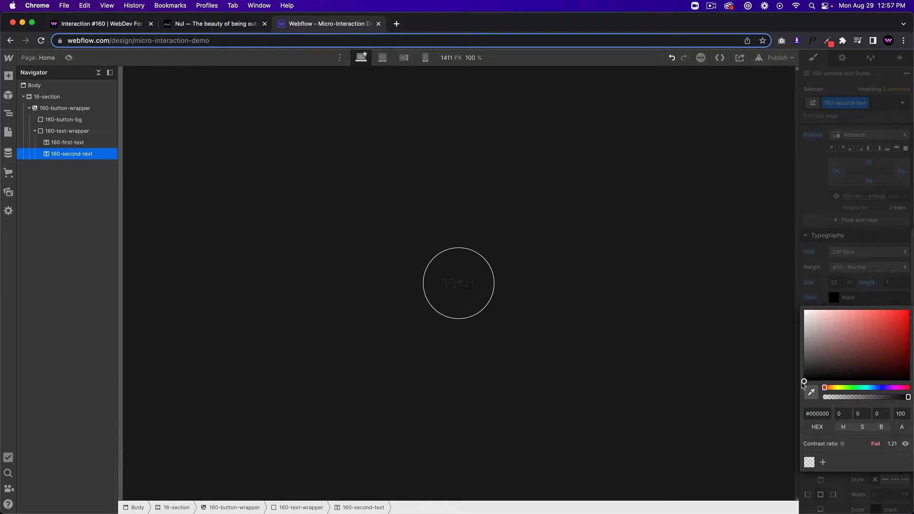
left_click(824, 416)
type("1")
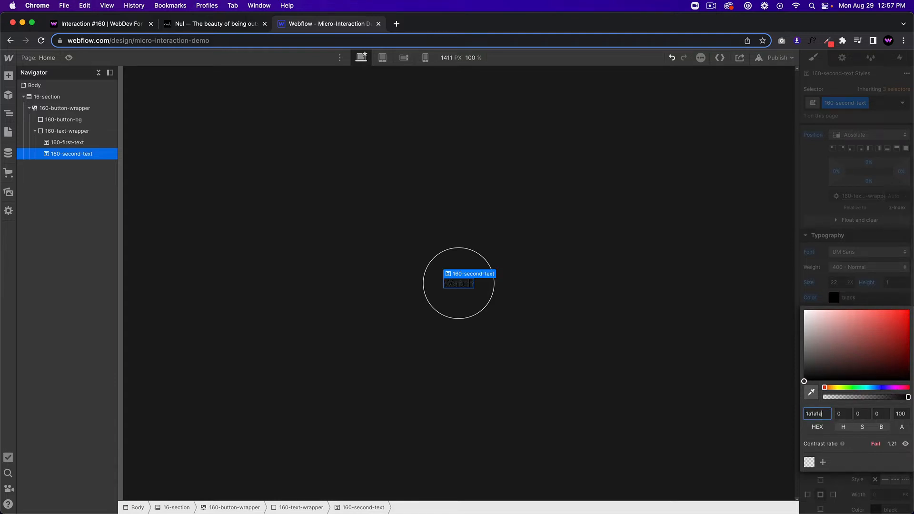
type("a1a1a")
key("Return")
left_click(847, 234)
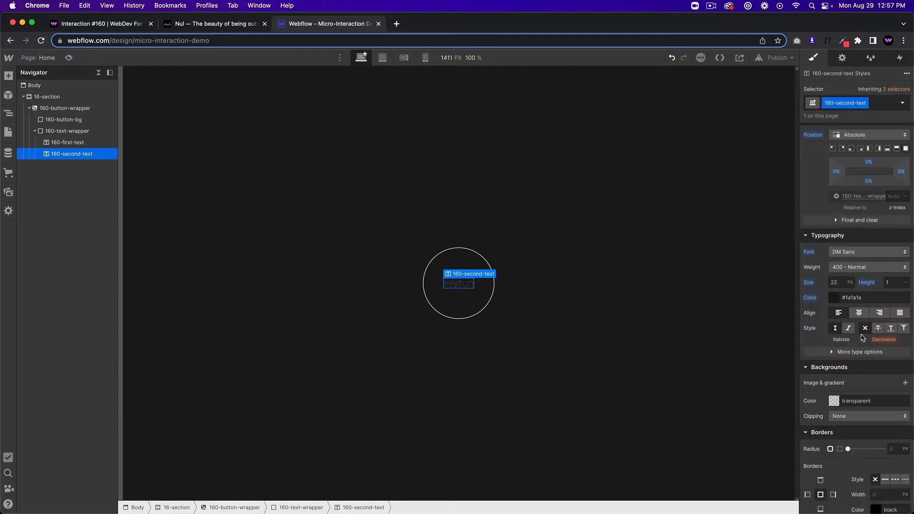
scroll(857, 252, "down", 2)
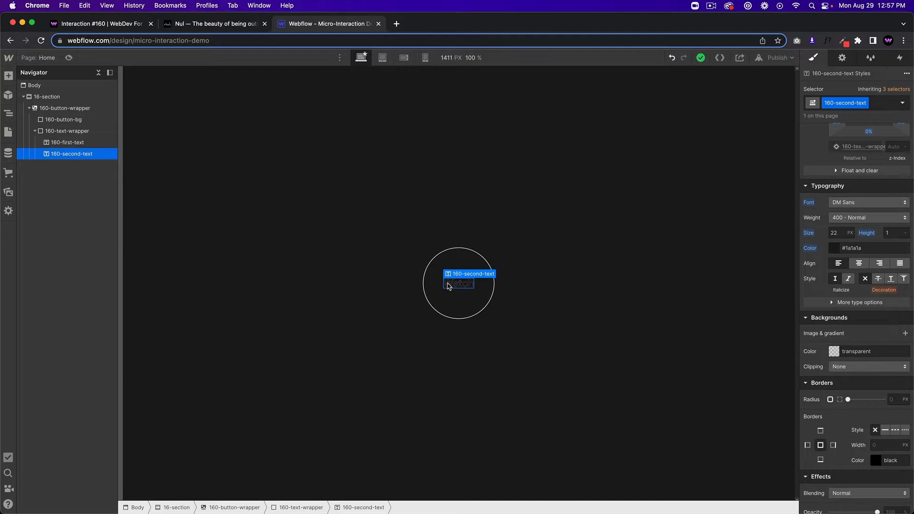
- Add a div block inside the 16-section and give it the class 160-mouse-circle
left_click(50, 99)
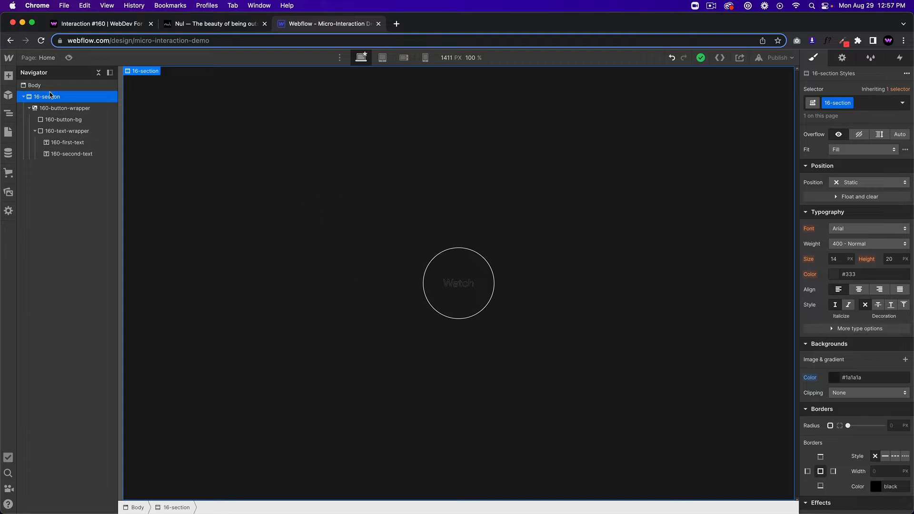
key("super+e")
type("div")
key("Return")
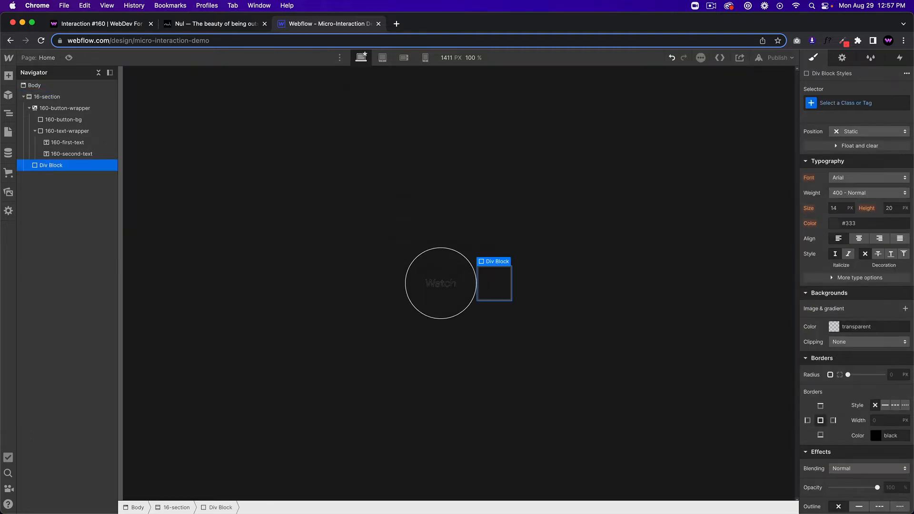
left_click(843, 103)
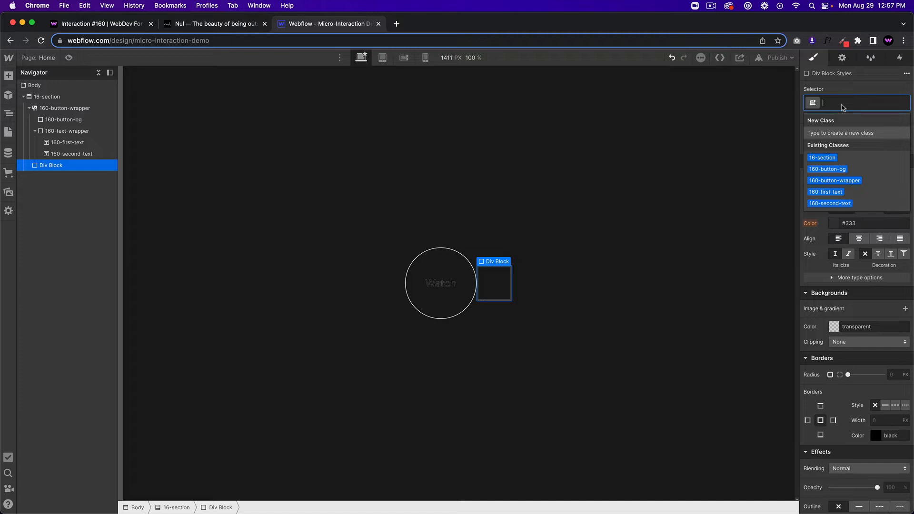
type("160")
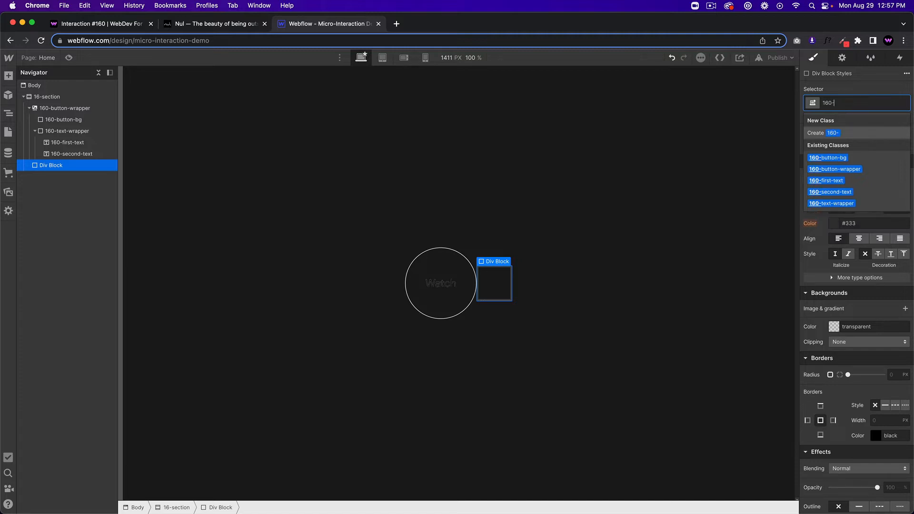
type("-mouse-cir")
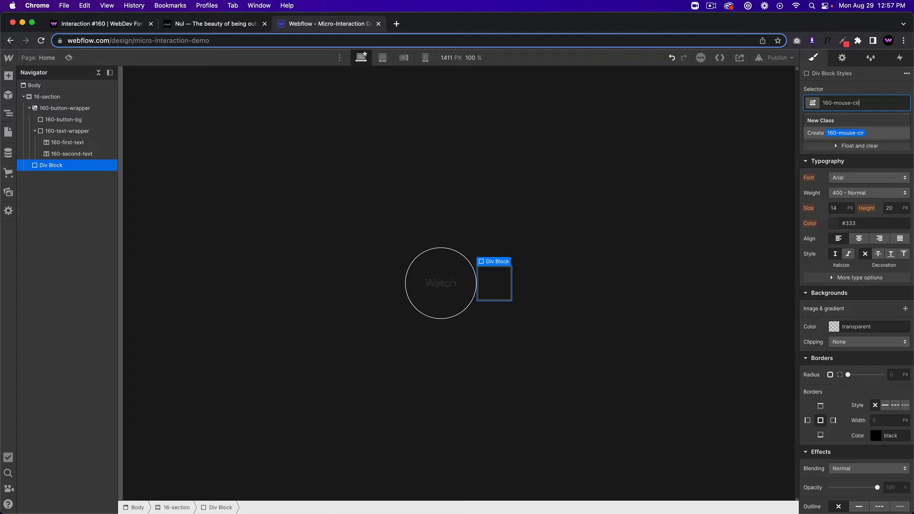
type("cle")
key("Return")
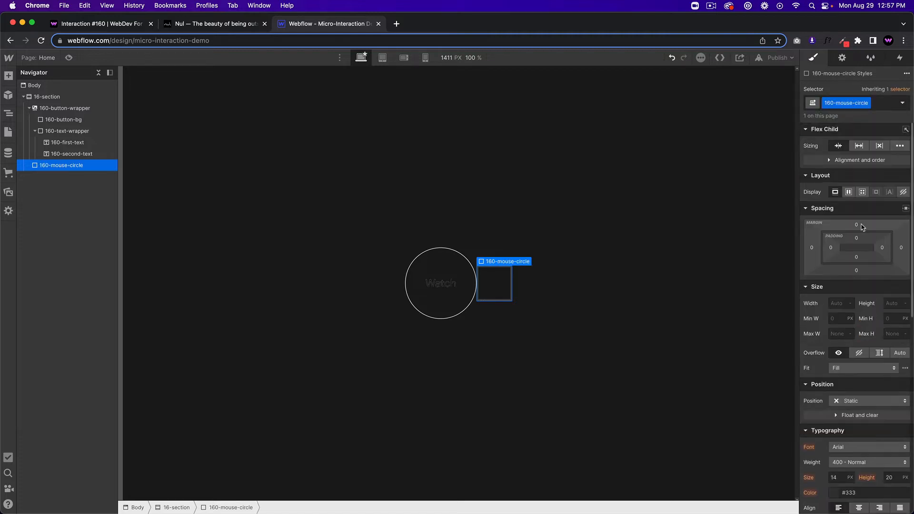
- Set the 160-mouse-circle's width and height to 10 px each
left_click(834, 303)
type("1")
key("Return")
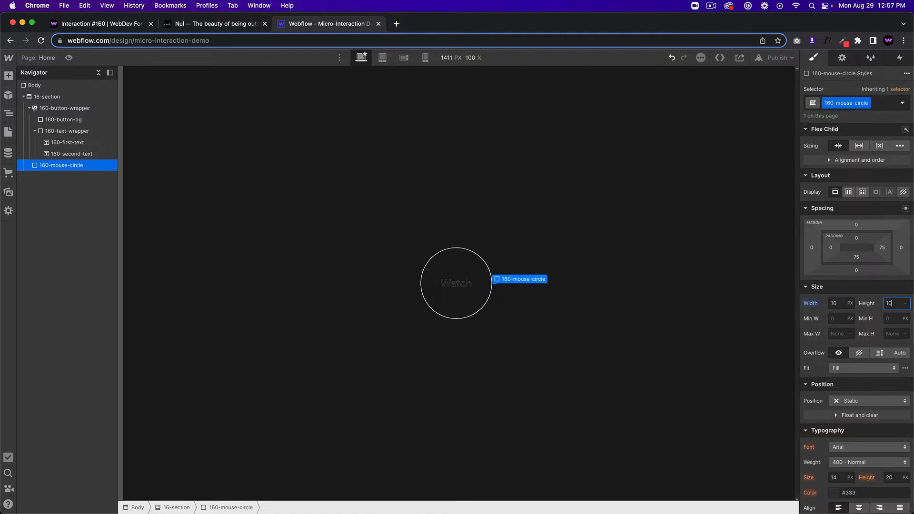
- Give the 160-mouse-circle a 50% border radius and a white background color
scroll(867, 404, "down", 8)
scroll(867, 406, "down", 2)
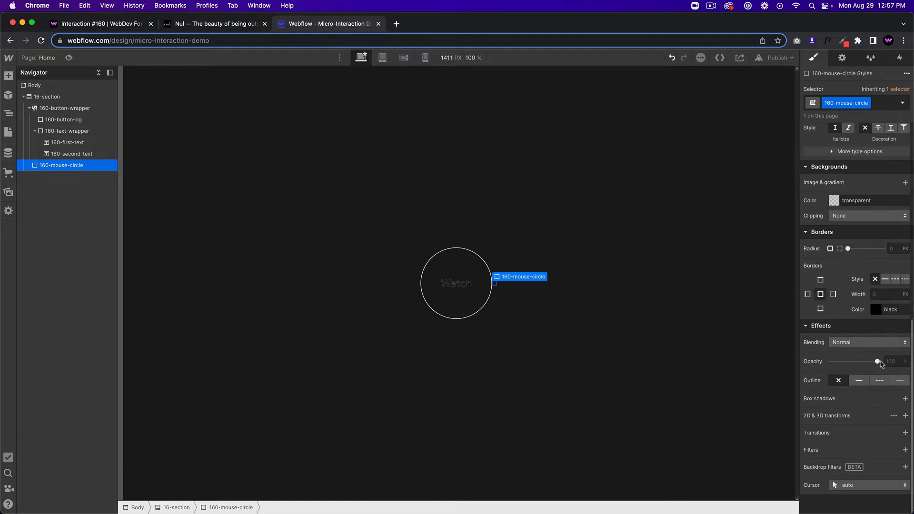
left_click(894, 249)
type("50%")
key("Return")
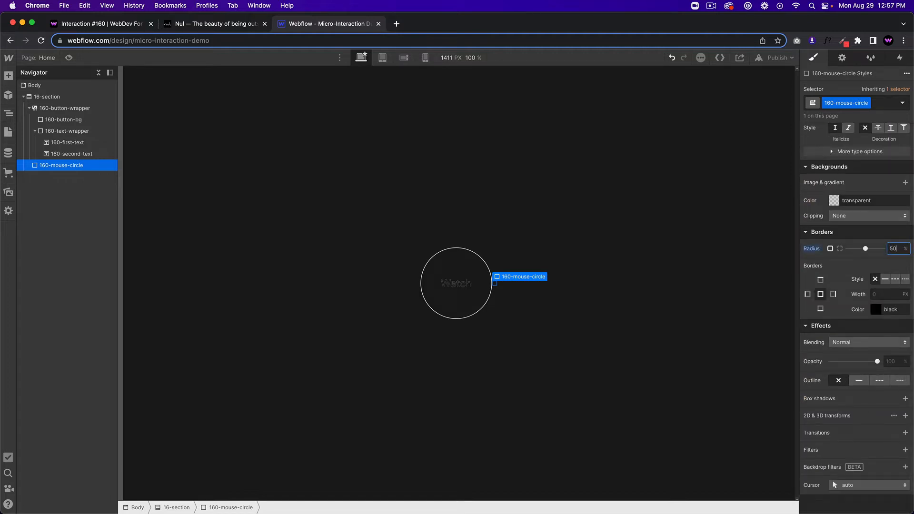
left_click(835, 202)
left_click_drag(824, 226, 782, 205)
left_click(869, 189)
- Set the 160-mouse-circle's position to Absolute
scroll(847, 260, "up", 6)
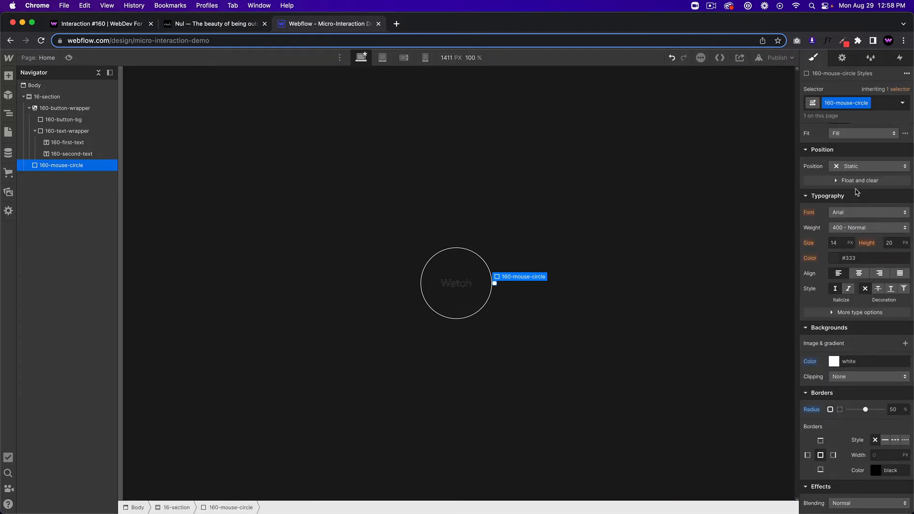
scroll(858, 195, "up", 2)
scroll(858, 196, "up", 3)
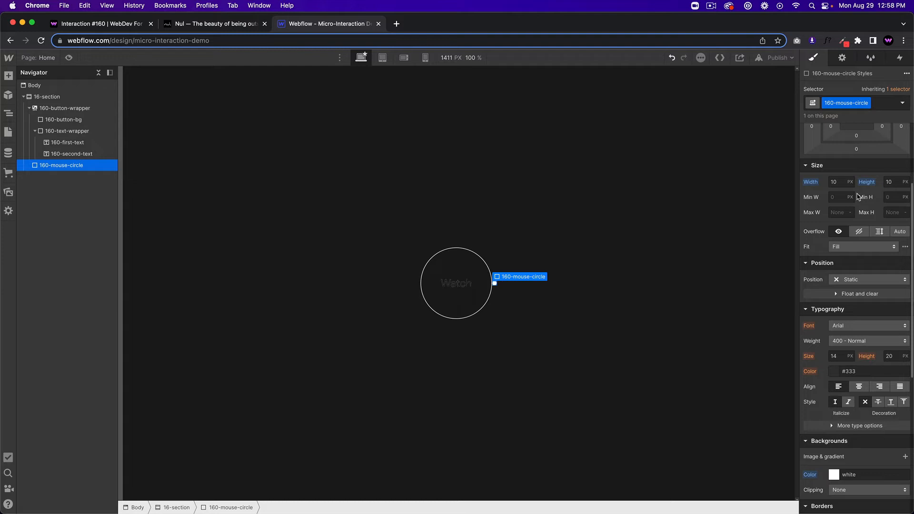
scroll(859, 197, "up", 1)
left_click(868, 291)
left_click(860, 314)
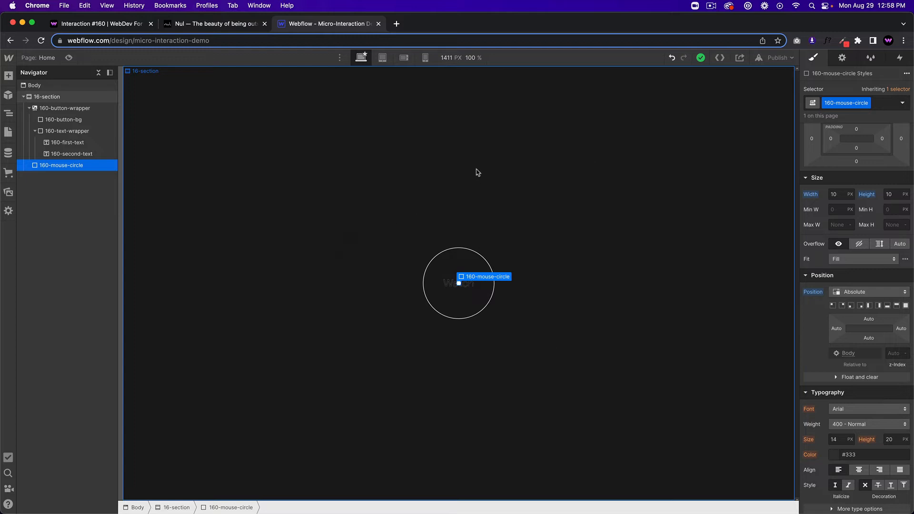
- Set the 160-mouse-circle's blending mode to Difference and check the result in the page preview
scroll(855, 360, "down", 3)
scroll(854, 360, "down", 8)
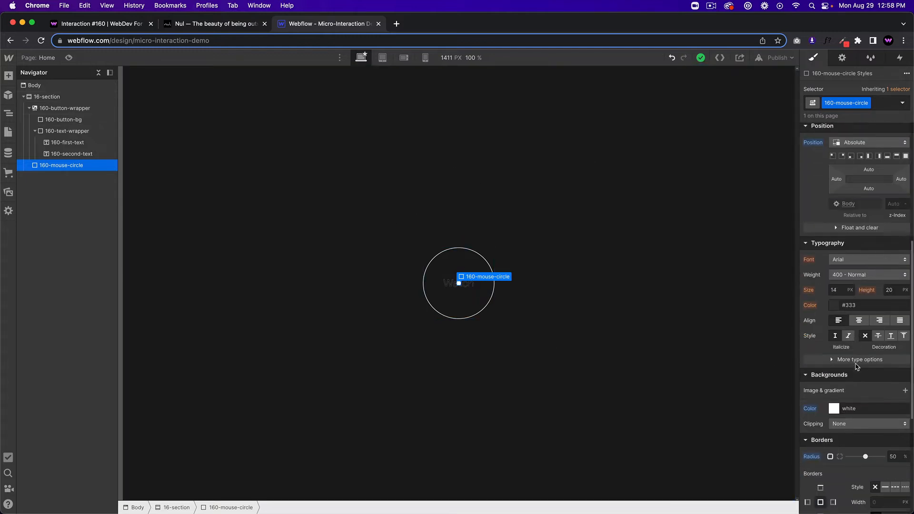
scroll(825, 425, "down", 2)
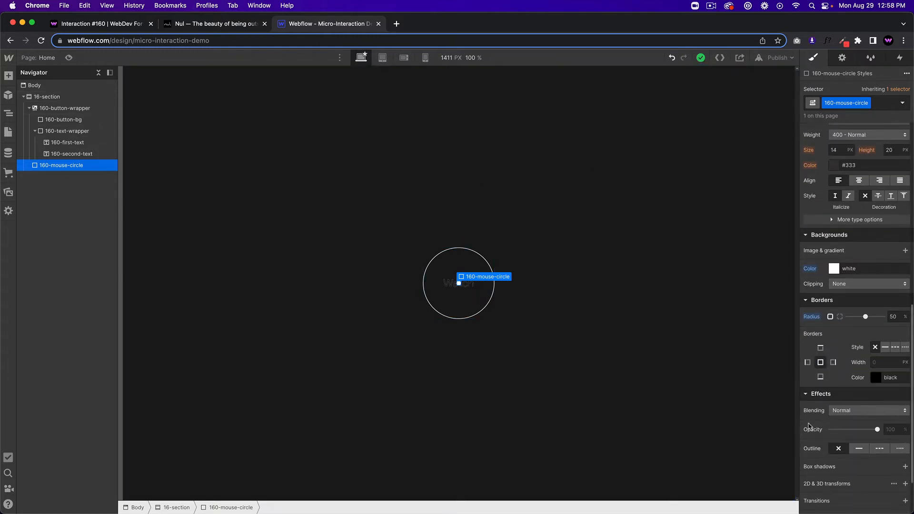
left_click(845, 416)
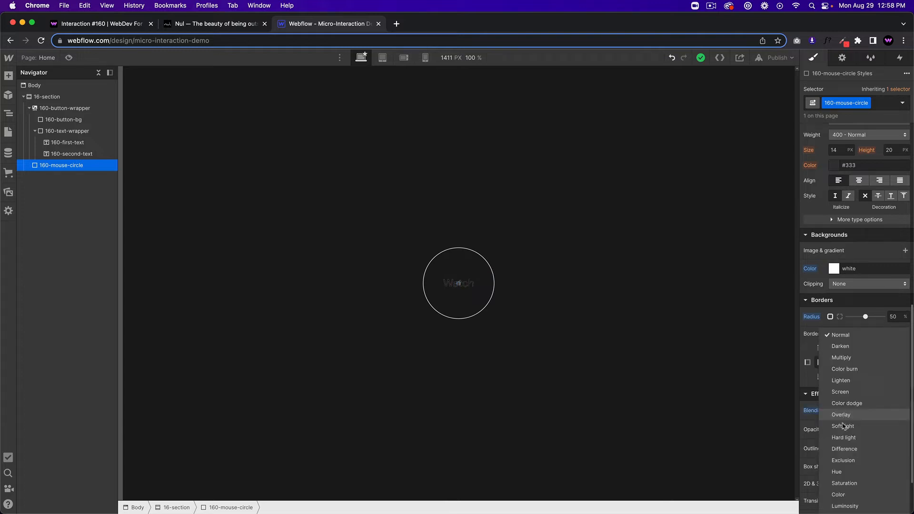
left_click(845, 453)
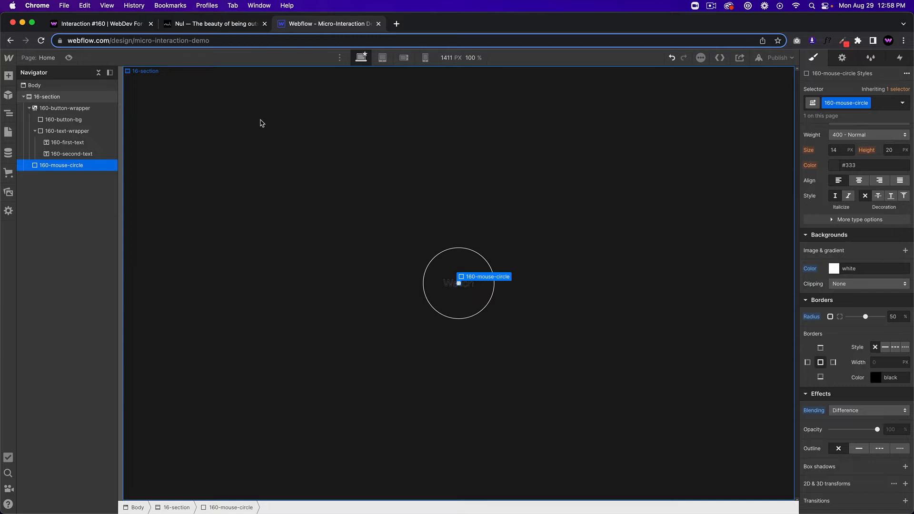
left_click(68, 57)
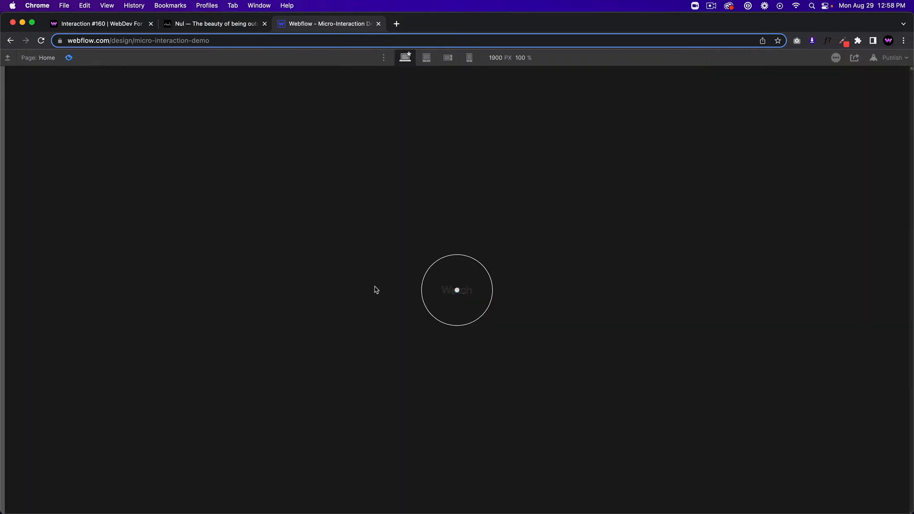
left_click(68, 57)
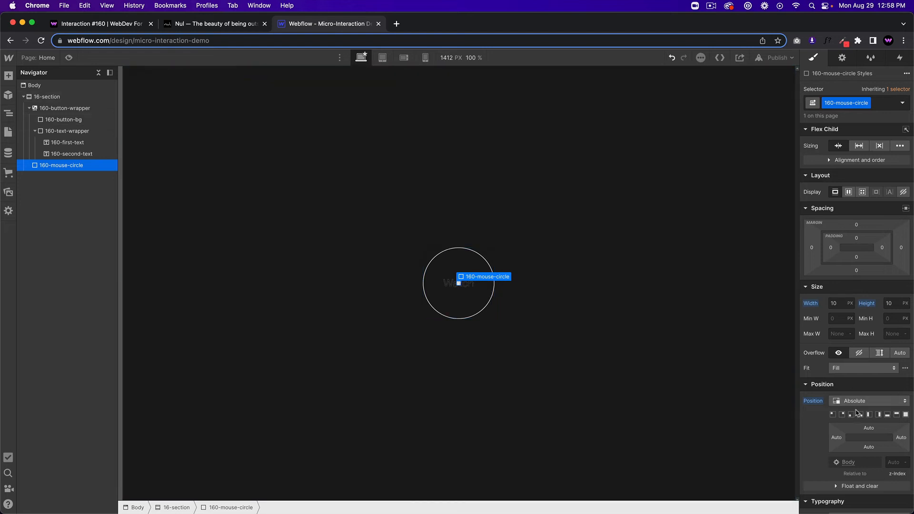
- Add a Mouse move in viewport page trigger with the Play mouse animation action
scroll(857, 410, "down", 10)
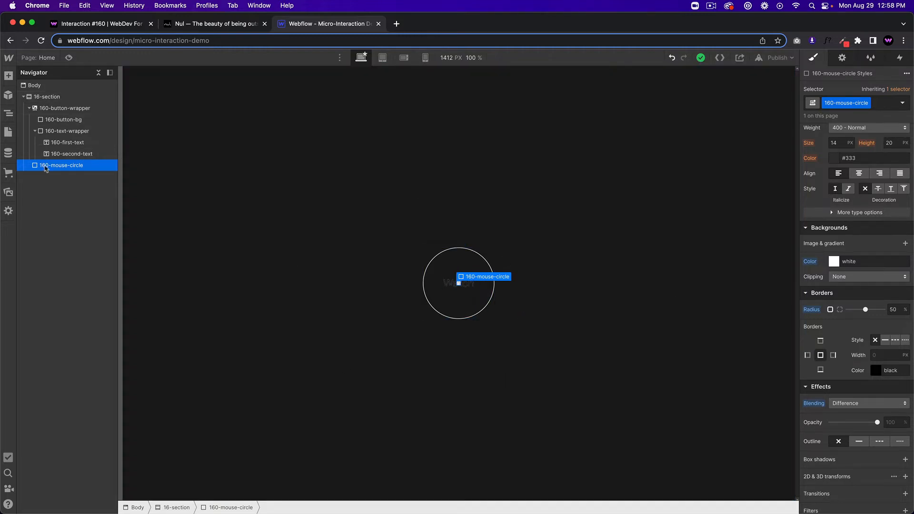
left_click(900, 59)
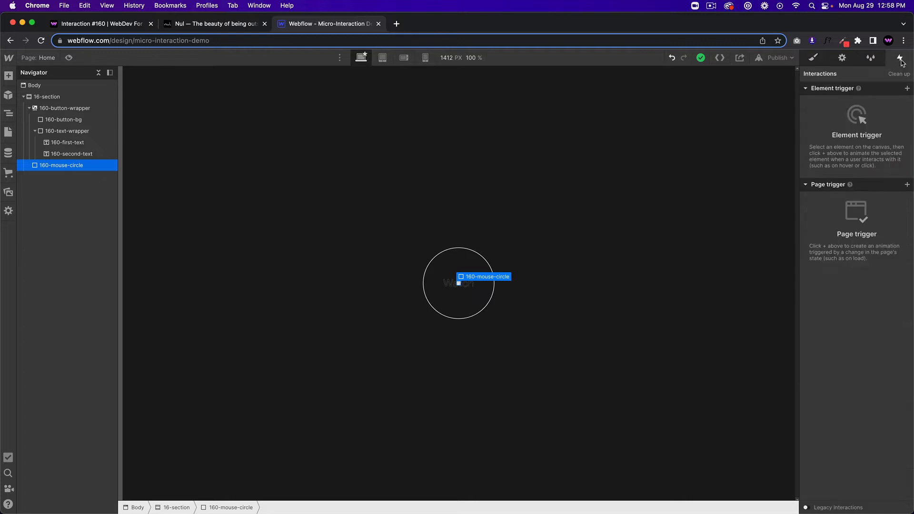
left_click(907, 185)
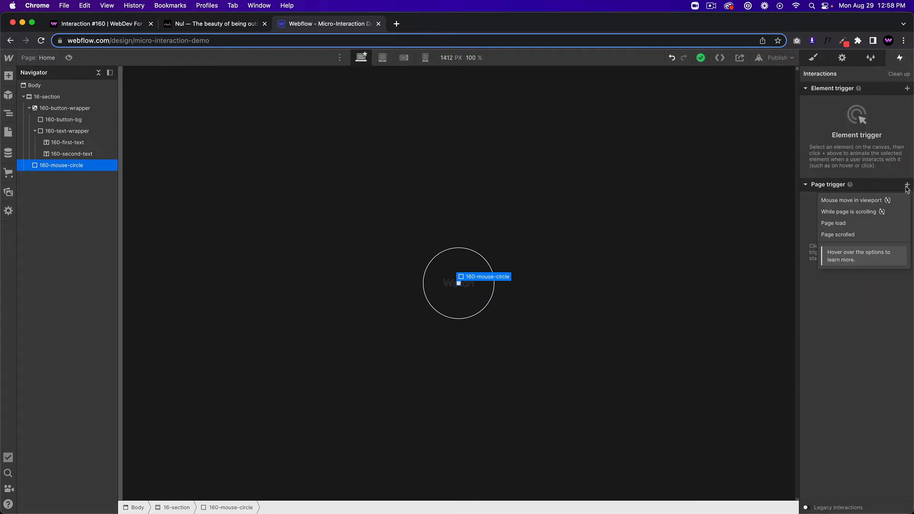
left_click(848, 201)
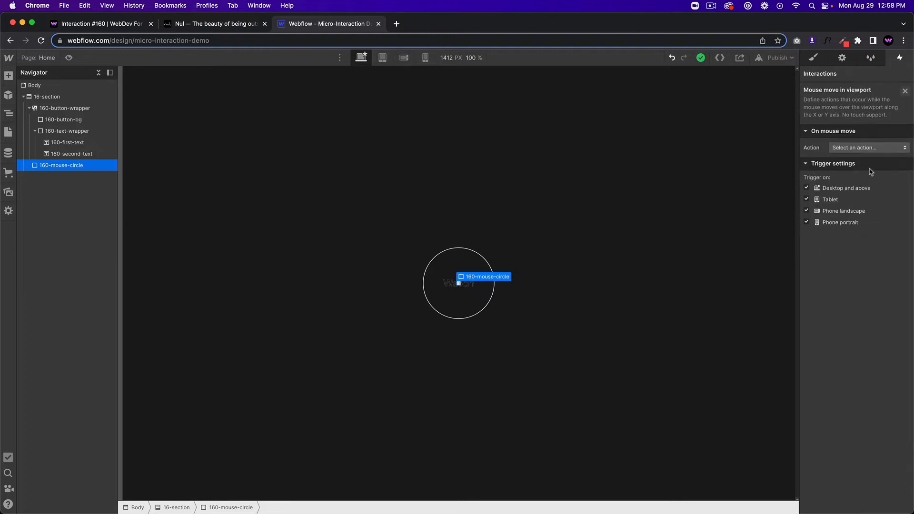
left_click(858, 149)
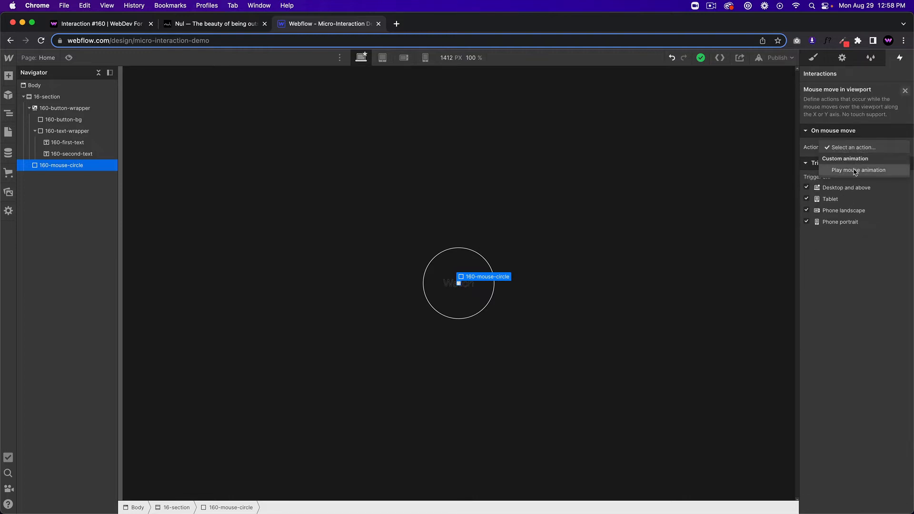
left_click(858, 169)
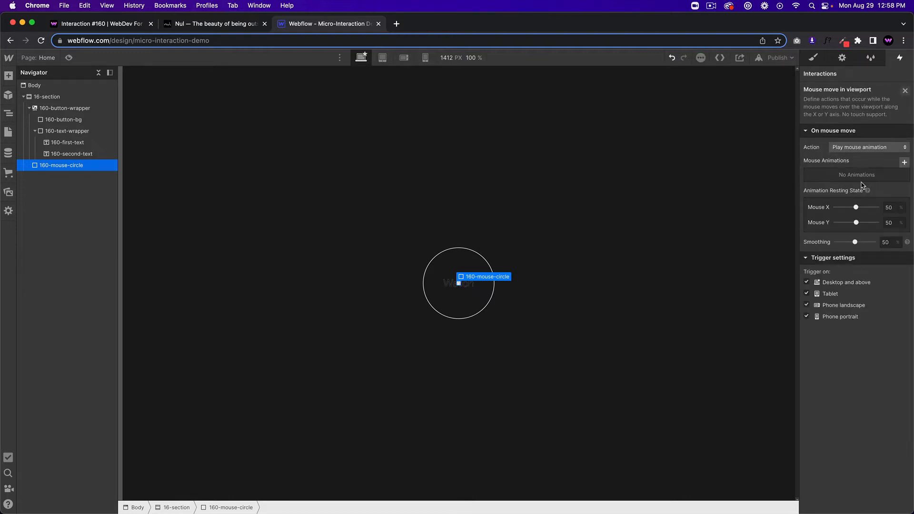
- Create a mouse animation named 160-mouse-move-in-viewport
left_click(905, 162)
key("BackSpace")
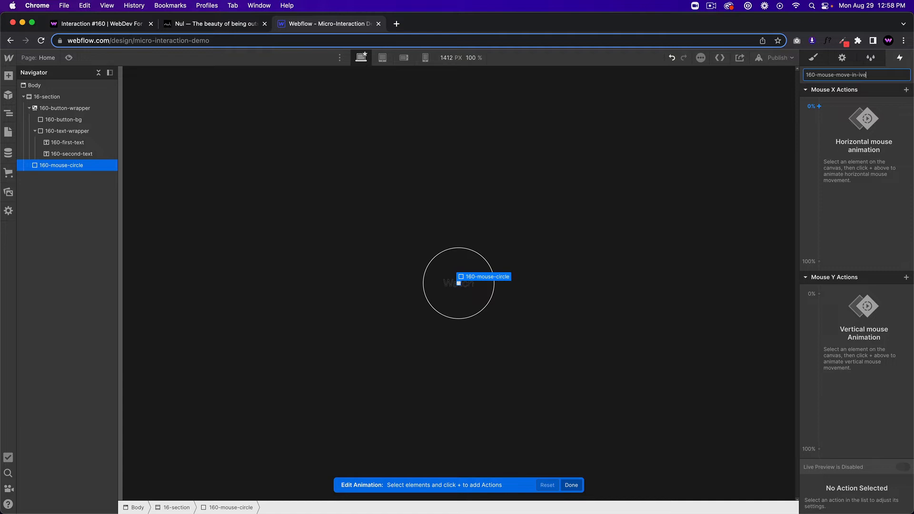
key("Return")
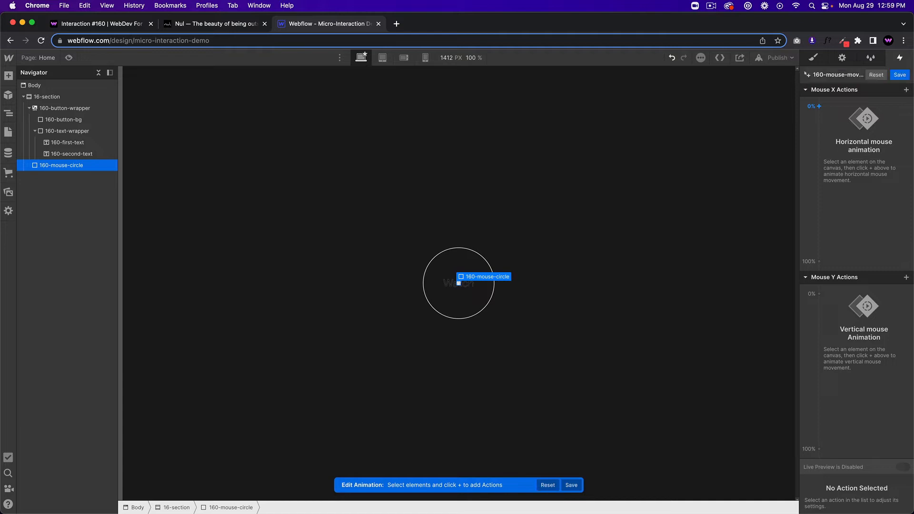
- Add a Mouse X Move action for the 160-mouse-circle, with X at -50 VW at 0% and 50 VW at 100%
left_click(820, 106)
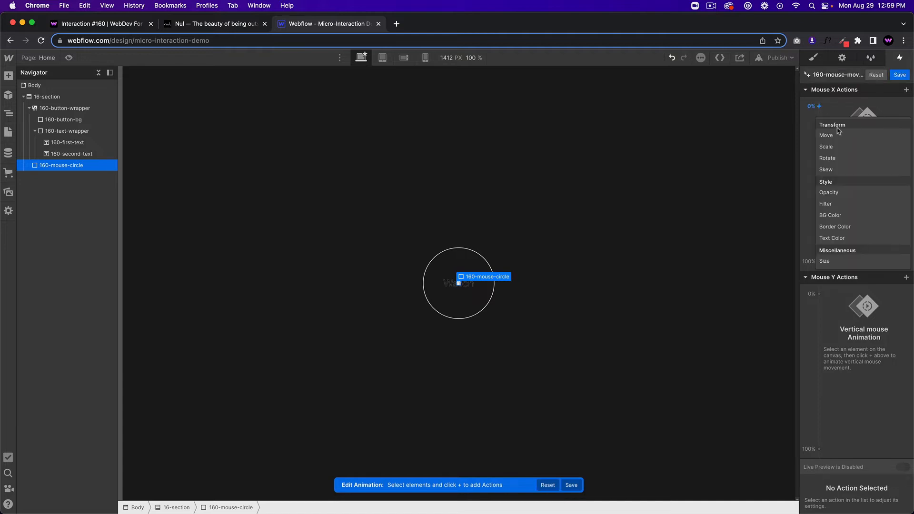
left_click(839, 132)
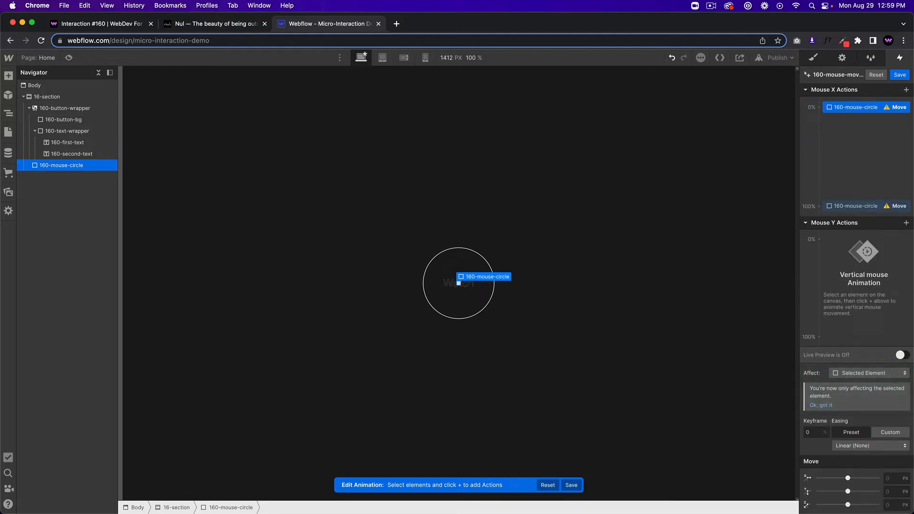
left_click(890, 478)
type("-50vw")
key("Return")
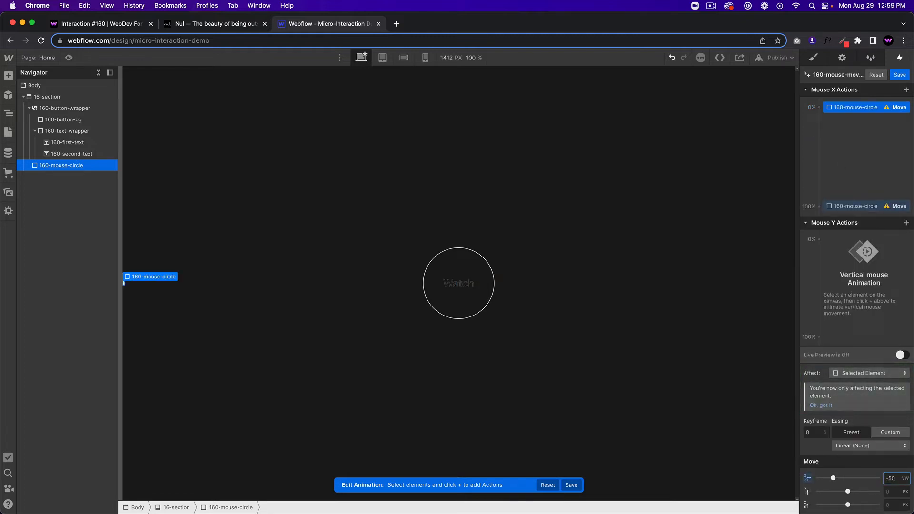
left_click(864, 208)
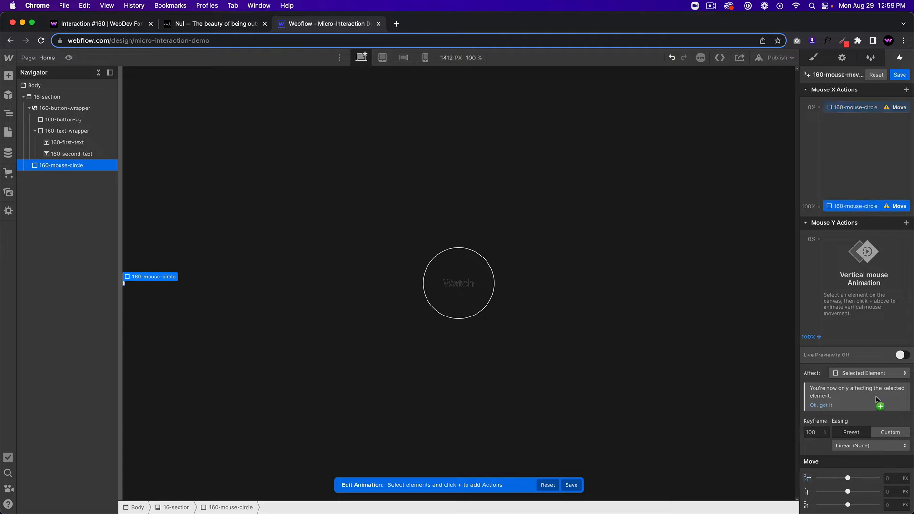
left_click(894, 479)
type("50vw")
key("Return")
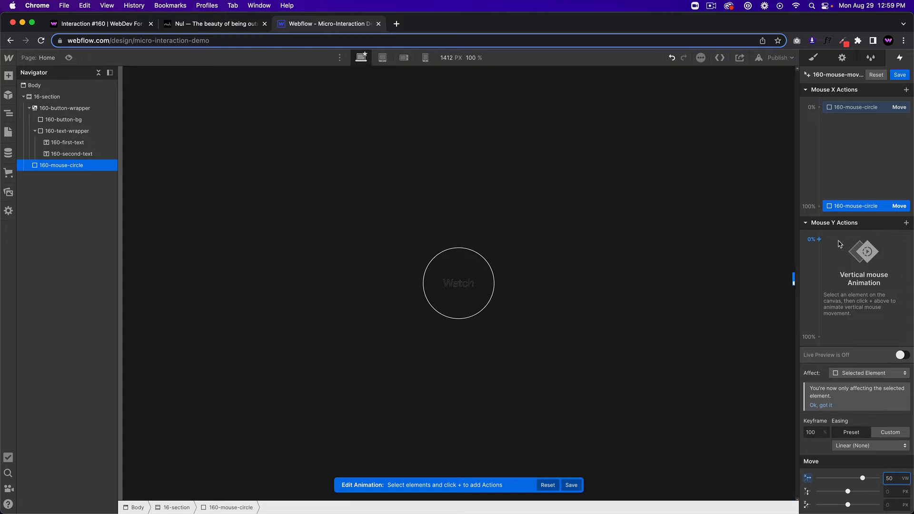
- Add a Mouse Y Move action for the 160-mouse-circle, with Y at -50 VH at 0% and 50 VH at 100%
left_click(819, 239)
left_click(838, 267)
left_click(890, 493)
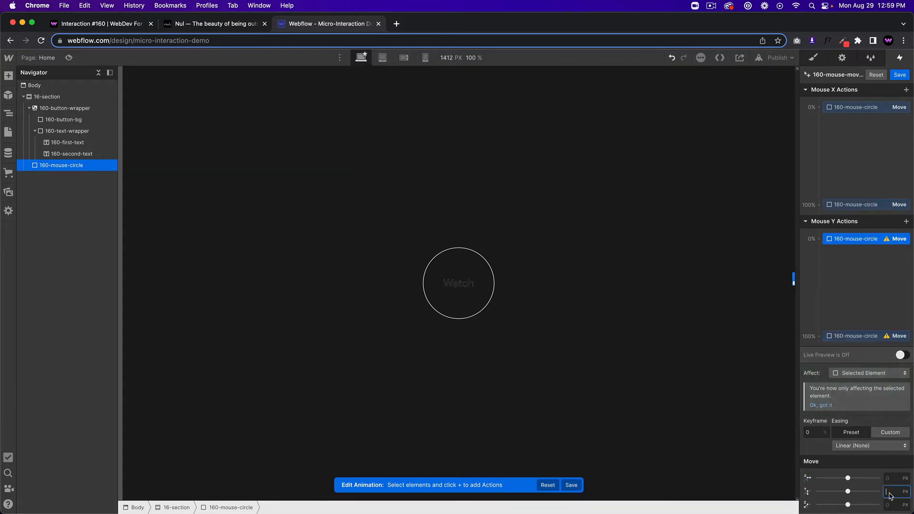
type("-50vh")
key("Return")
left_click(857, 337)
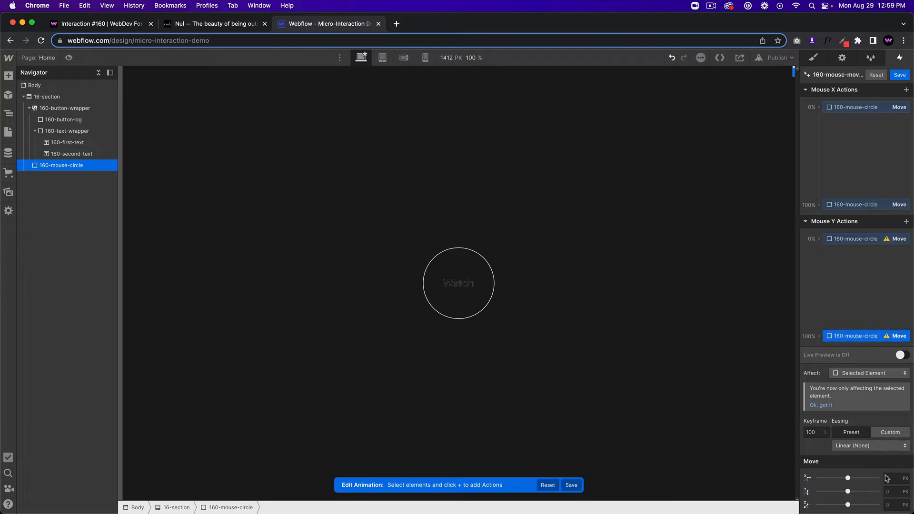
left_click(888, 492)
key("Return")
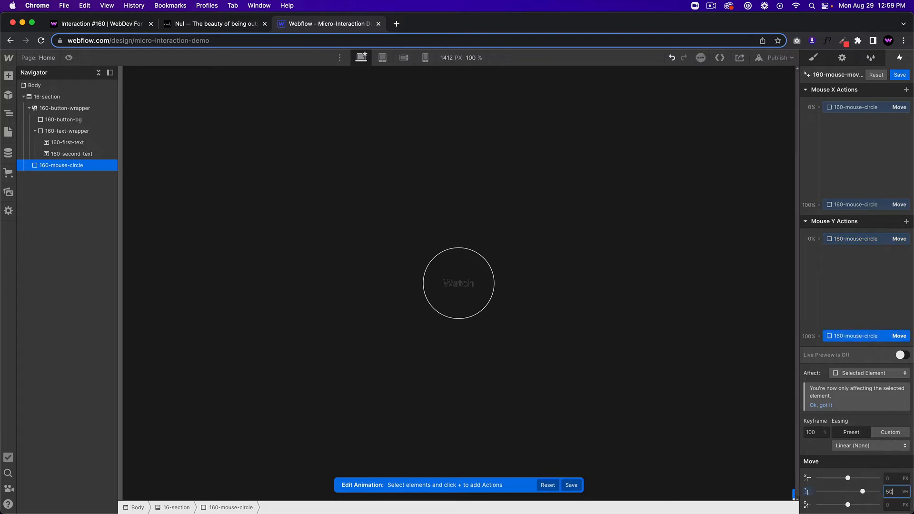
- Save the mouse animation and check how the circle follows the pointer in the page preview
left_click(900, 76)
left_click(68, 58)
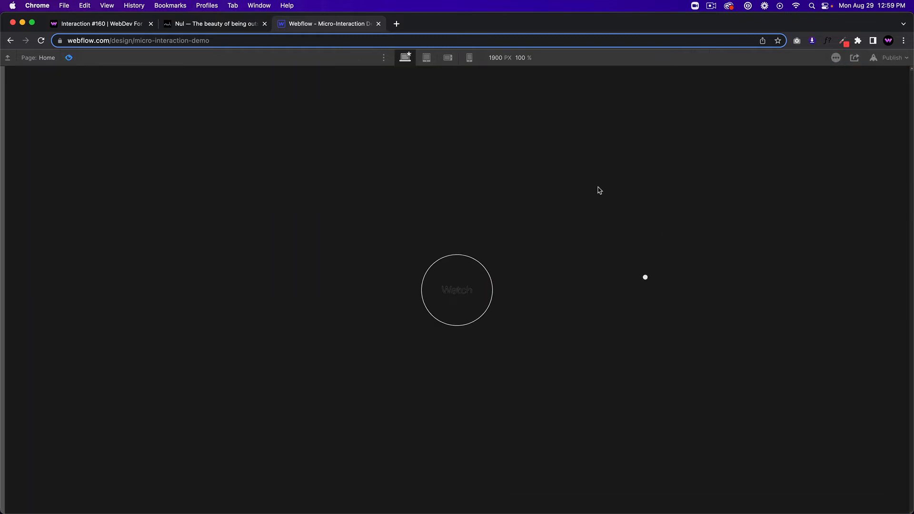
left_click(69, 59)
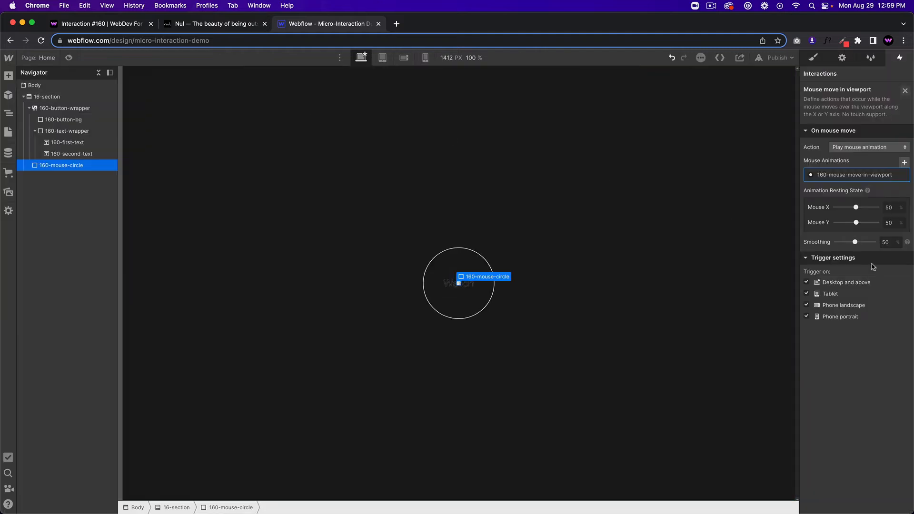
- Set the mouse animation's smoothing to 70% and test it in the page preview
left_click(887, 243)
left_click(69, 58)
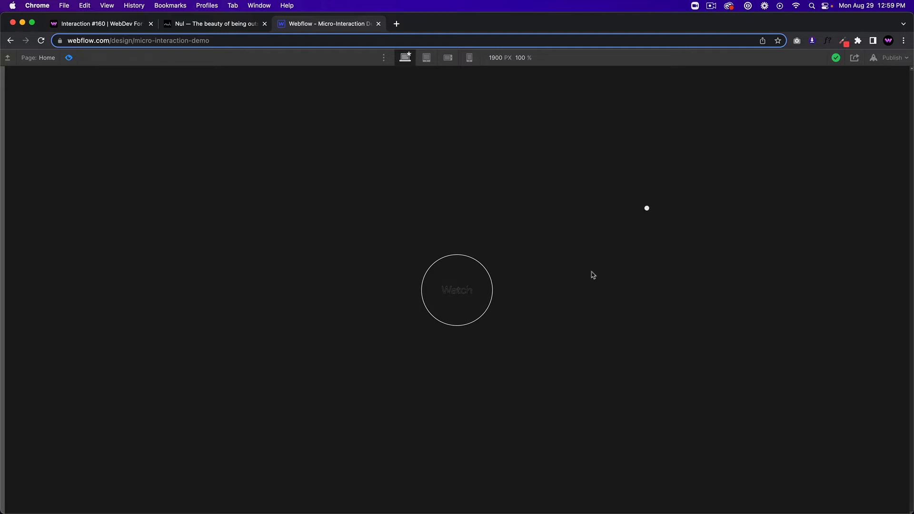
left_click(68, 58)
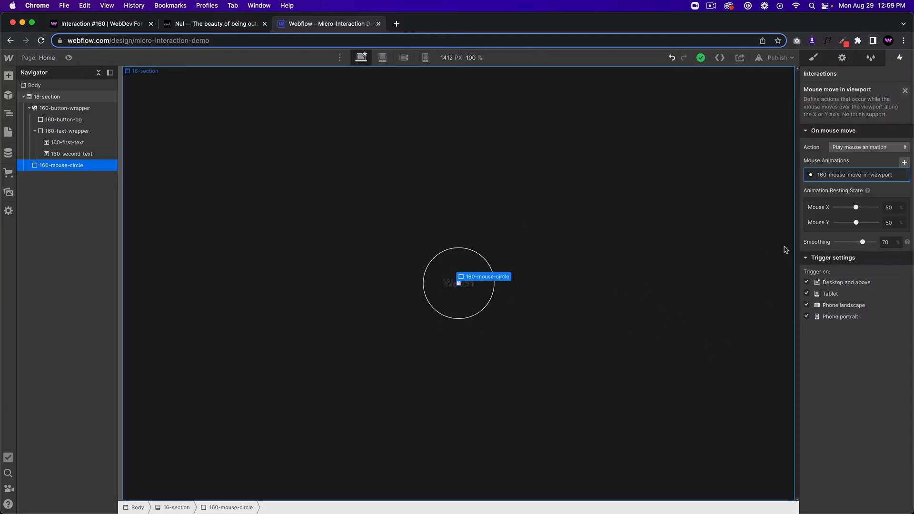
- Set the mouse animation's smoothing to 80% and test it in the page preview
left_click(884, 244)
left_click(68, 57)
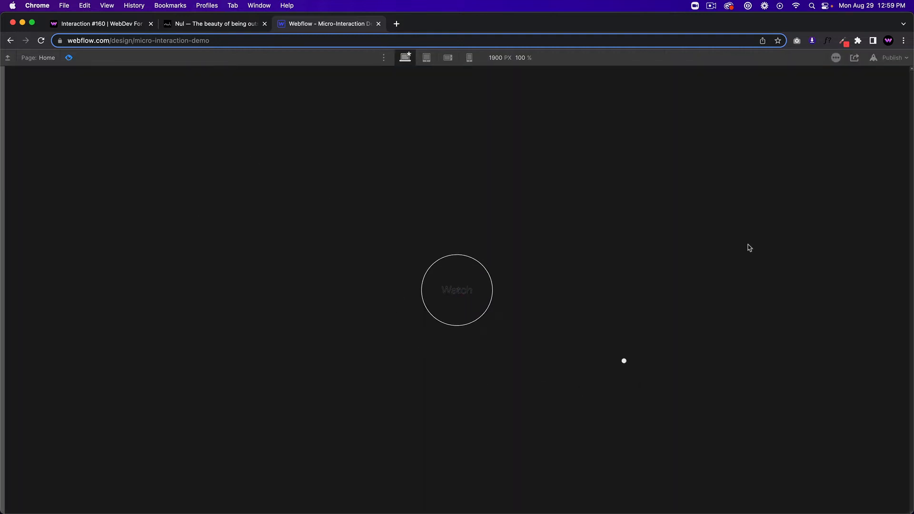
left_click(69, 58)
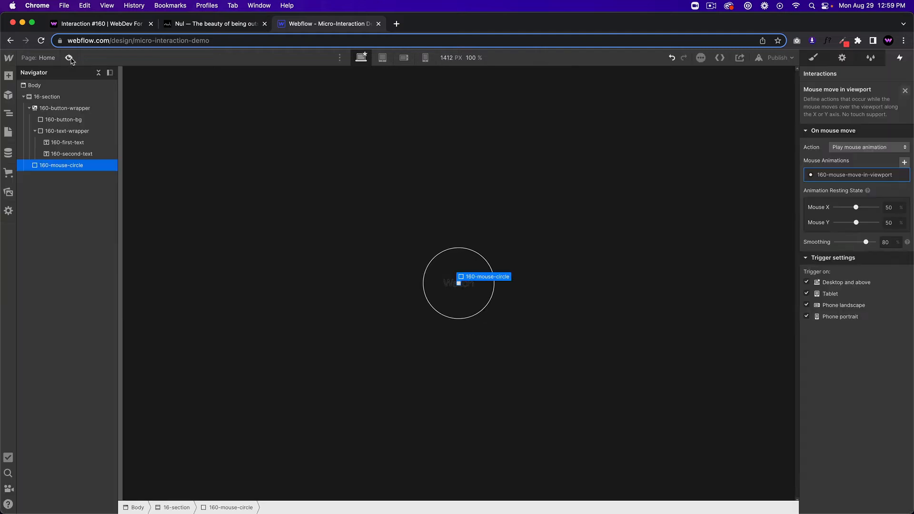
- Select the 160-button-wrapper and review the Watch button's hover effect on the Interaction #160 demo page
left_click(461, 262)
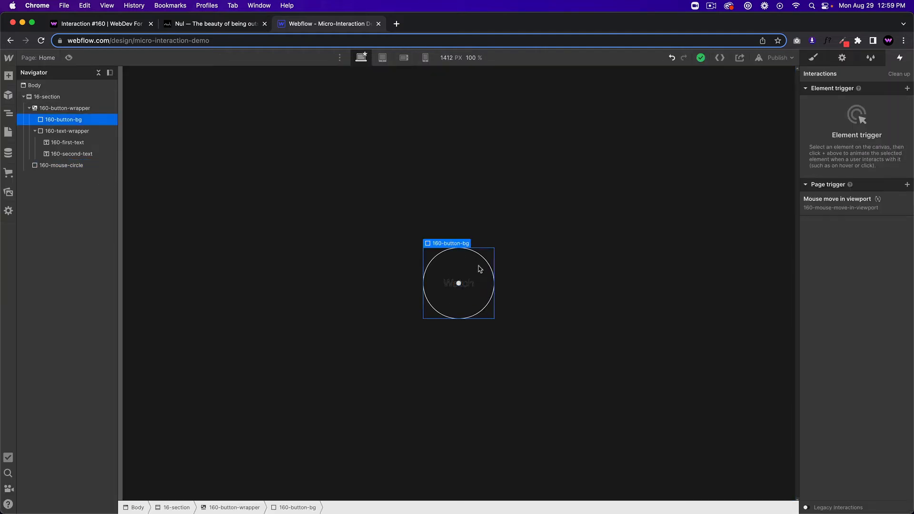
left_click(77, 110)
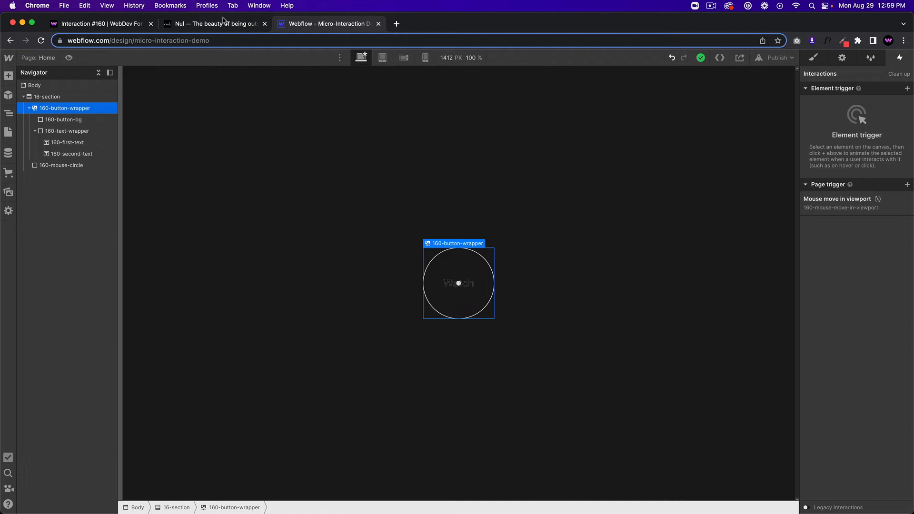
left_click(135, 24)
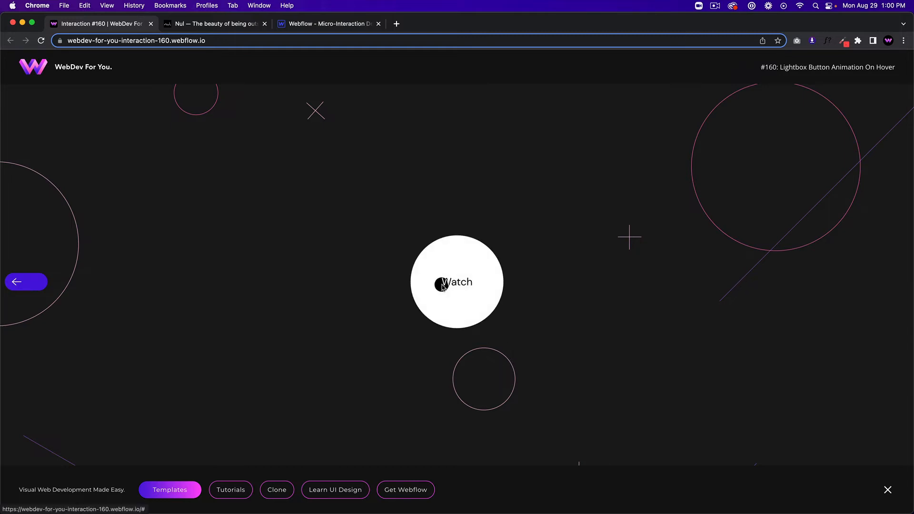
left_click(314, 24)
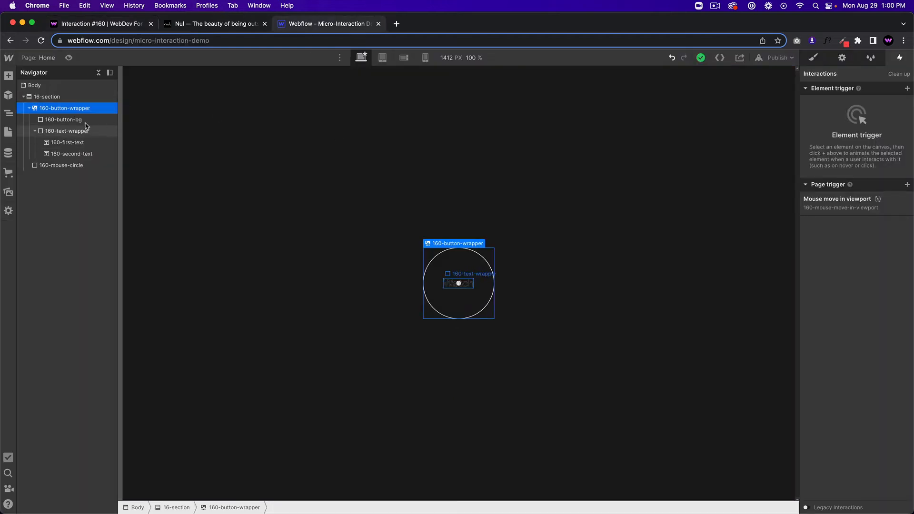
- Add a Mouse hover trigger to the 160-button-wrapper with Start an animation as the On hover action
left_click(907, 89)
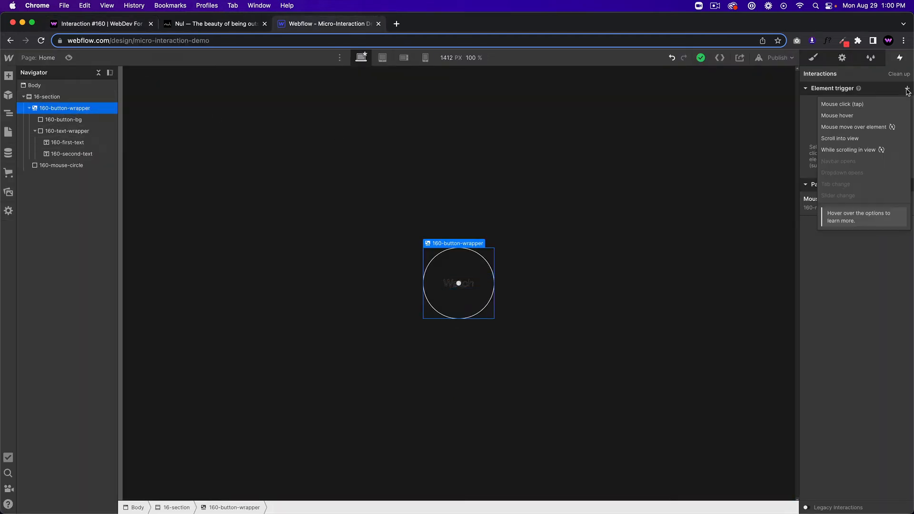
left_click(856, 117)
left_click(861, 142)
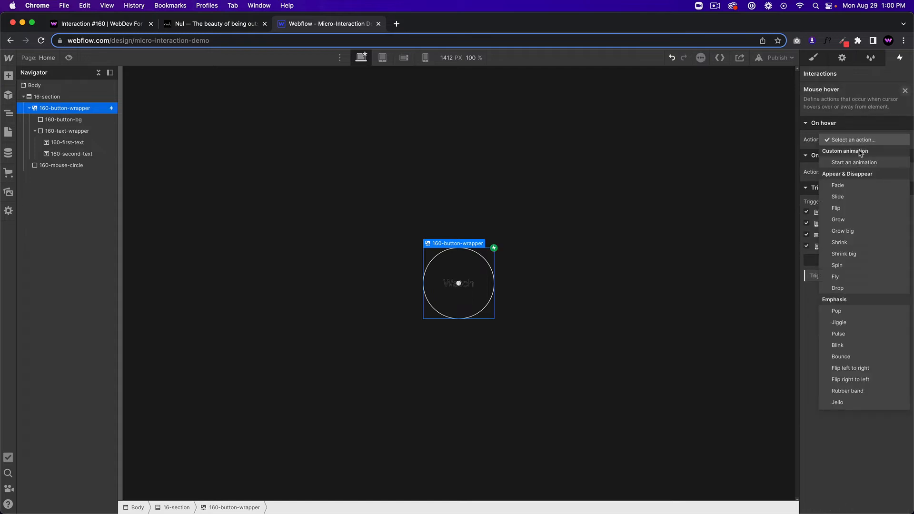
left_click(858, 161)
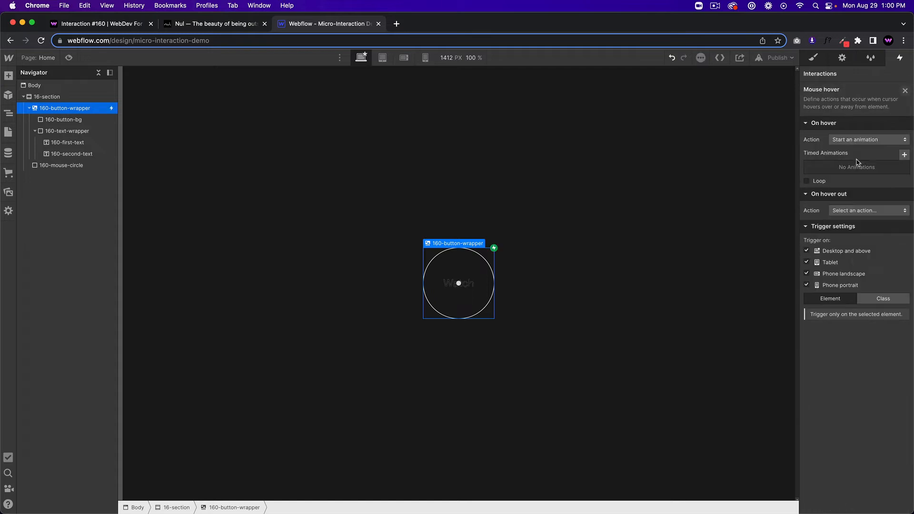
- Create a timed animation named 160-button-hover-in for the On hover action
left_click(904, 154)
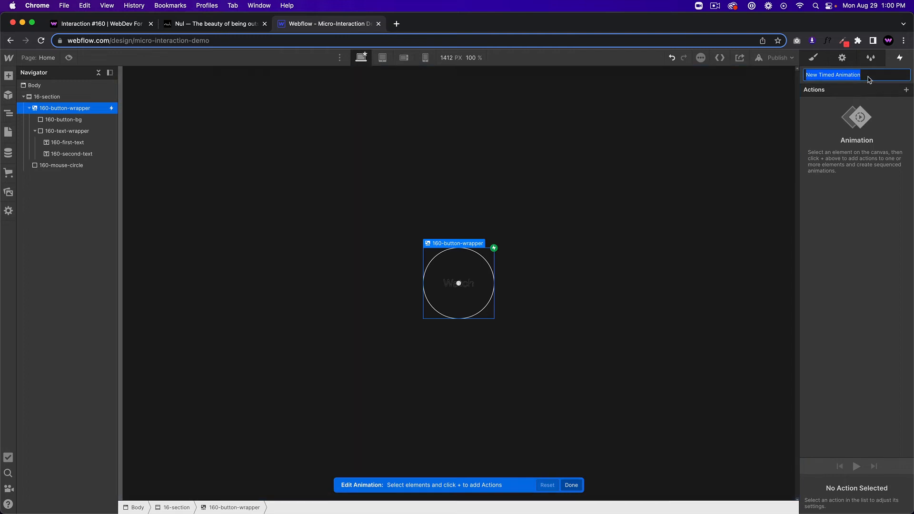
type("160-button")
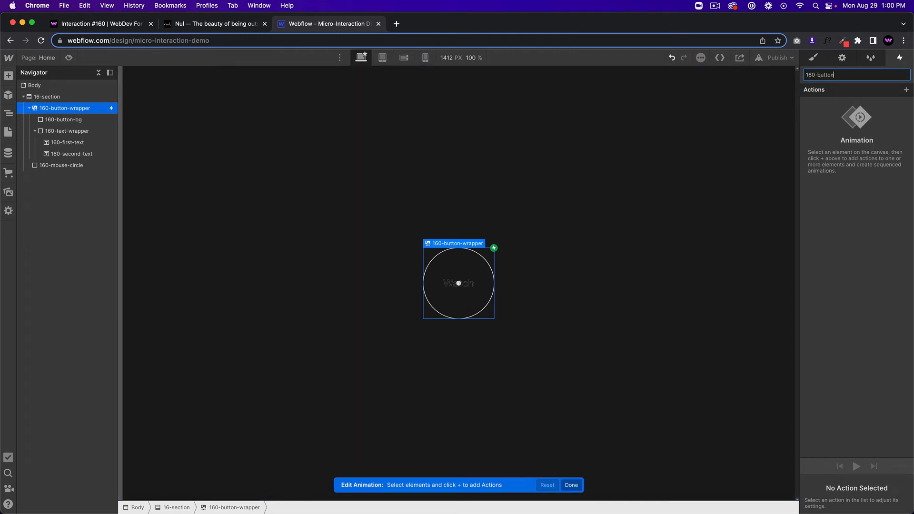
type("-hover-in")
key("Return")
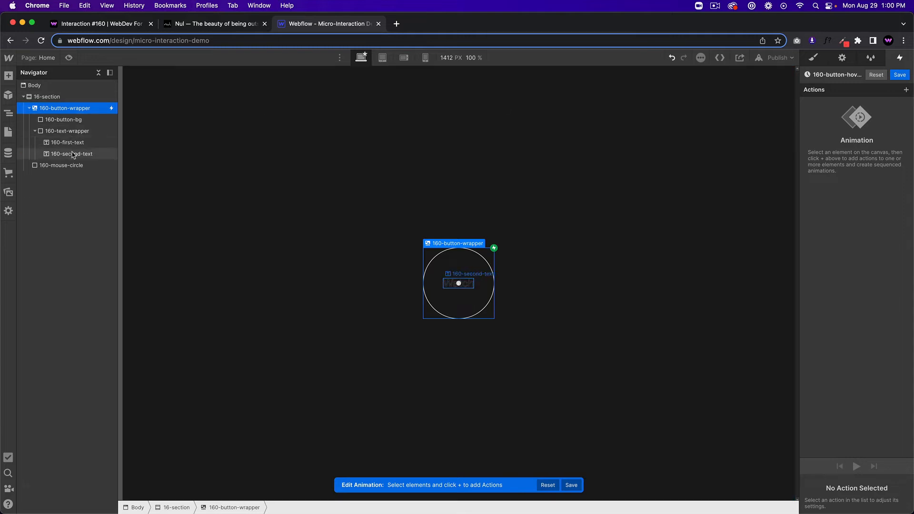
- Add a Move action for the 160-second-text with a vertical offset of 100%
left_click(74, 153)
left_click(905, 90)
left_click(884, 116)
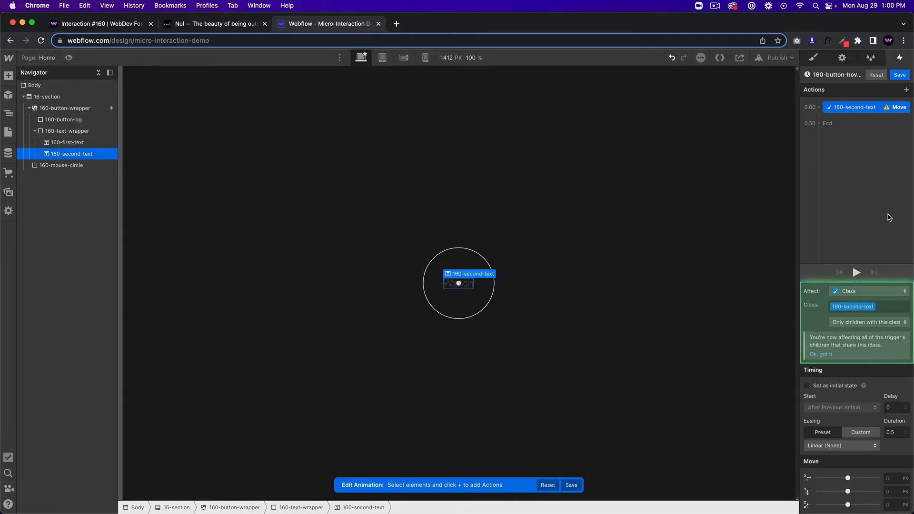
type("100")
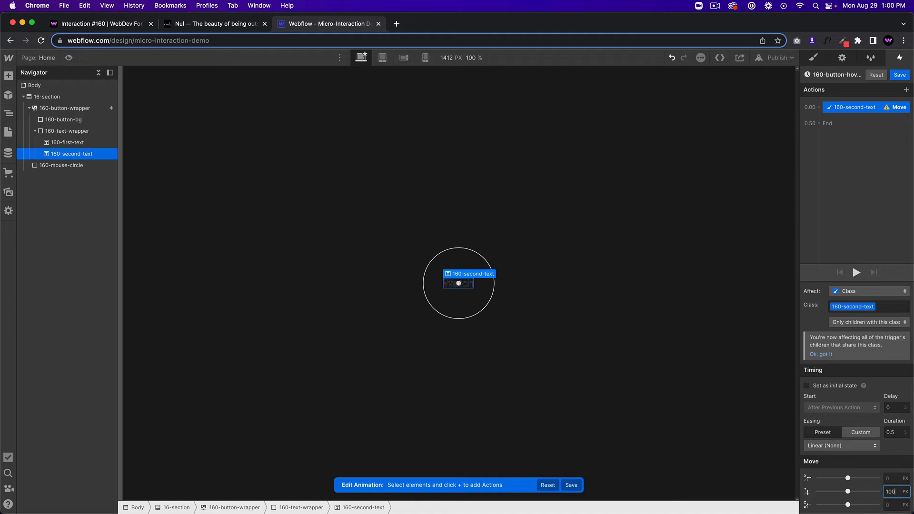
type("%")
key("Return")
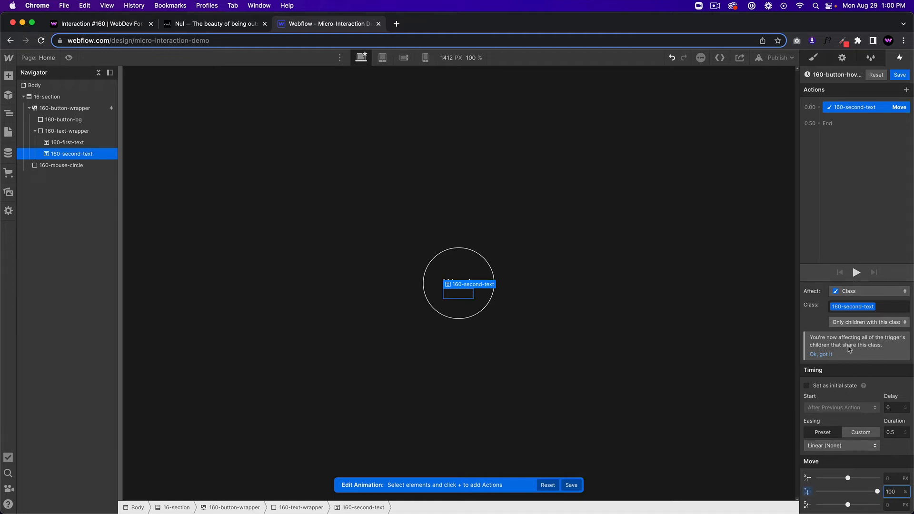
- Make the 160-second-text Move action an initial state and add an initial-state Opacity action of 0% for the same text
left_click(828, 386)
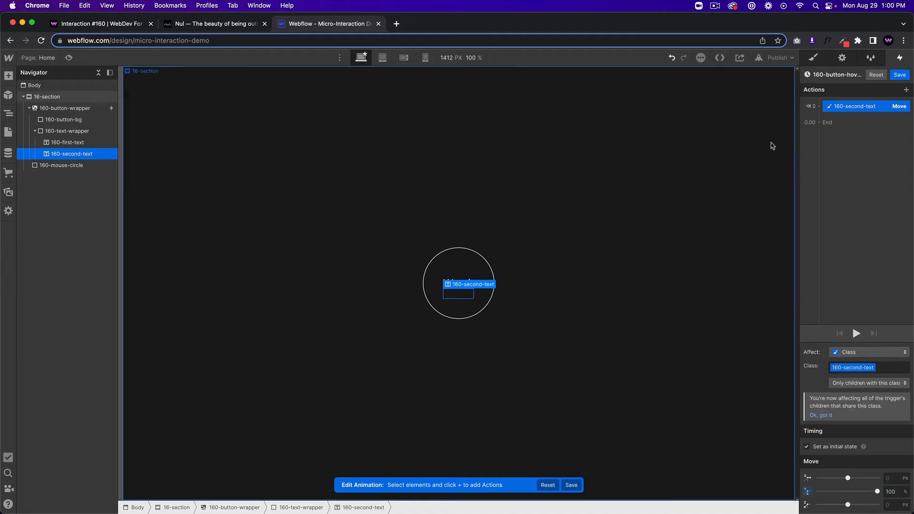
left_click(819, 114)
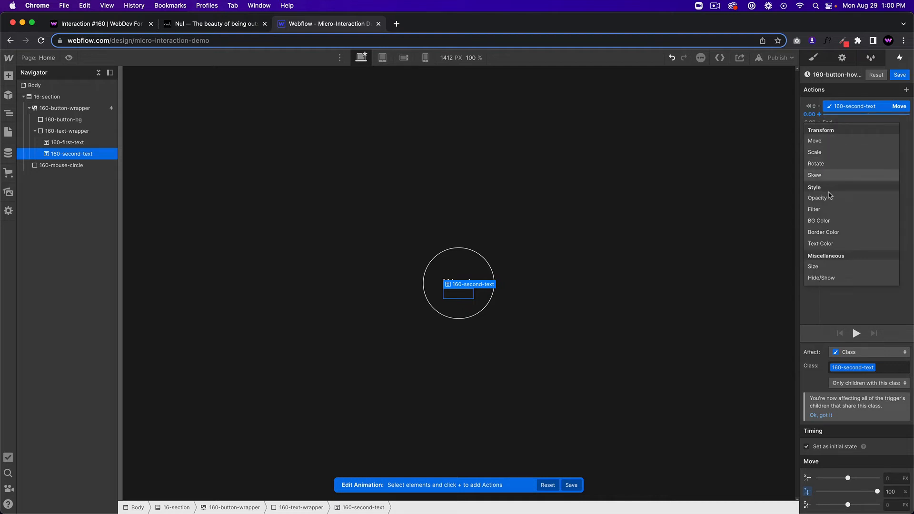
left_click(829, 195)
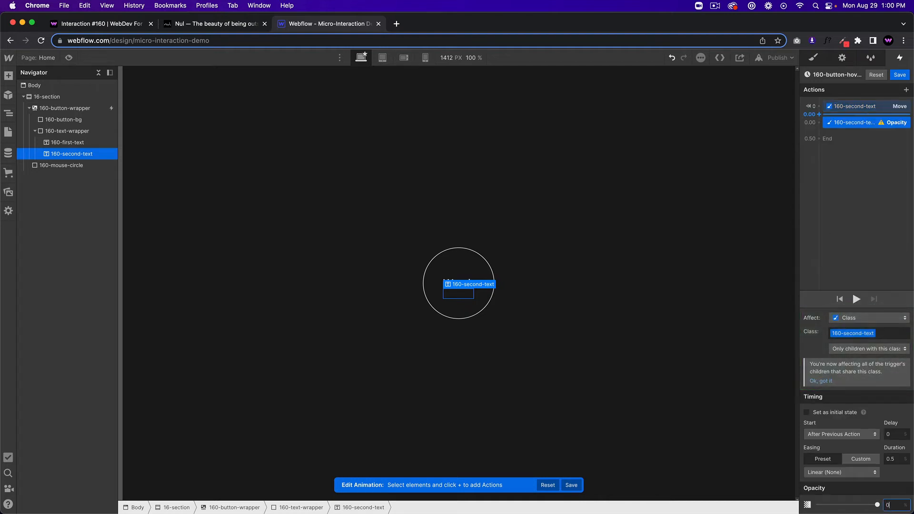
type("0")
key("Return")
left_click(807, 413)
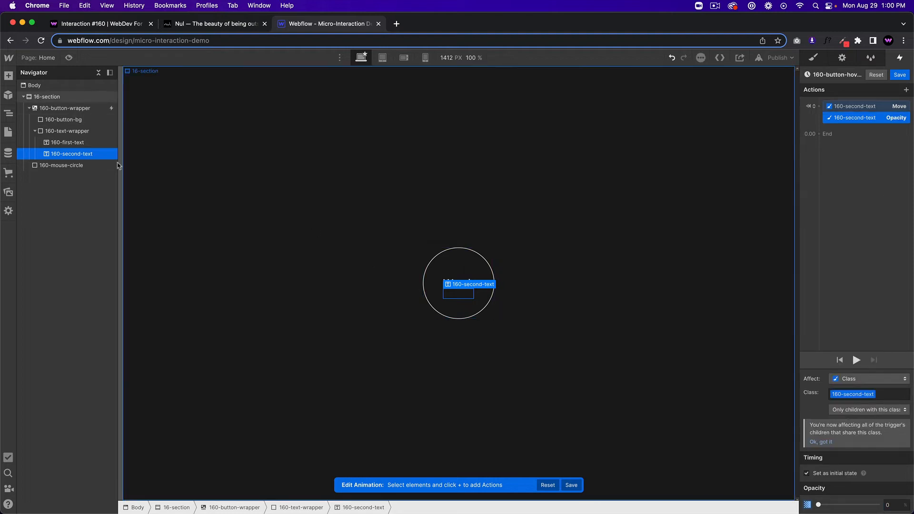
- Add a Move action for the 160-first-text with a vertical offset of -100%
left_click(458, 283)
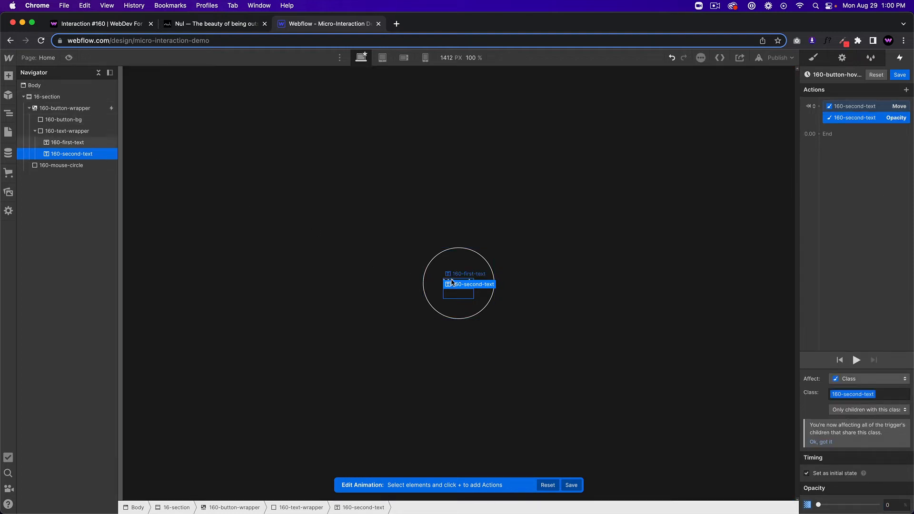
left_click(877, 146)
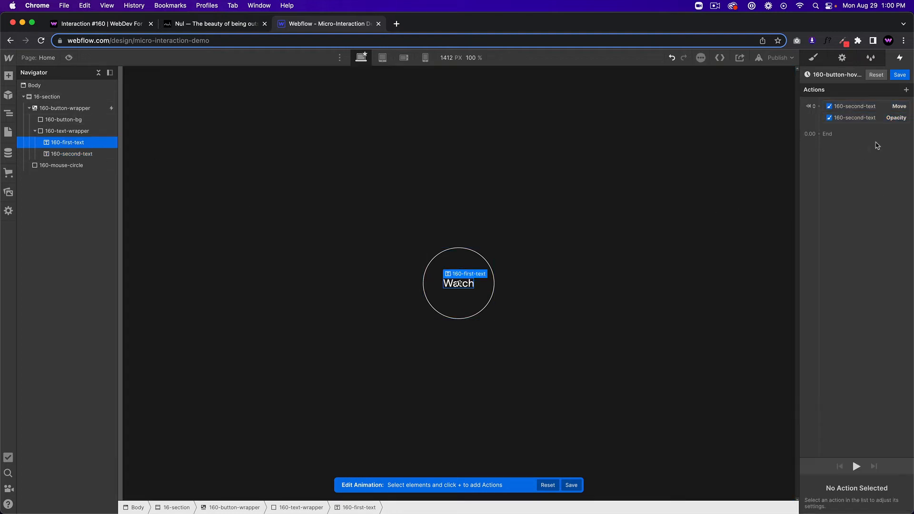
left_click(843, 126)
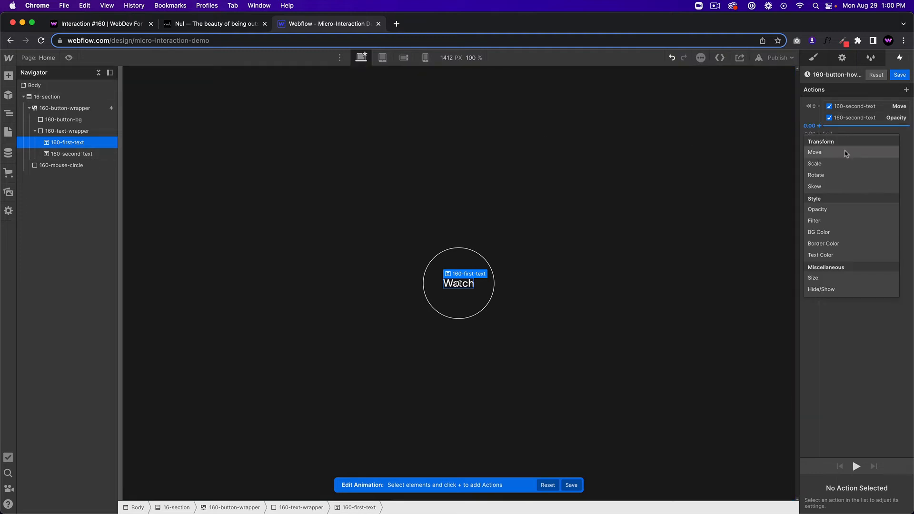
left_click(846, 153)
left_click(895, 493)
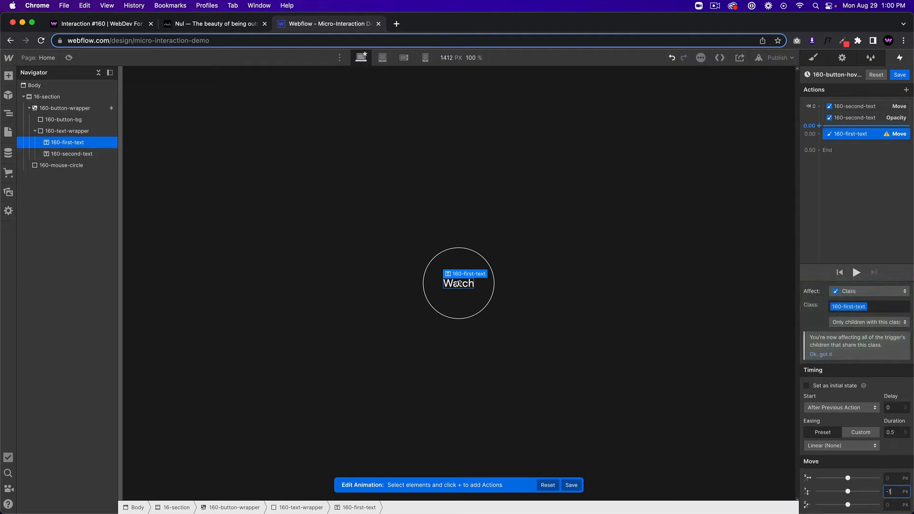
type("-100%")
key("Return")
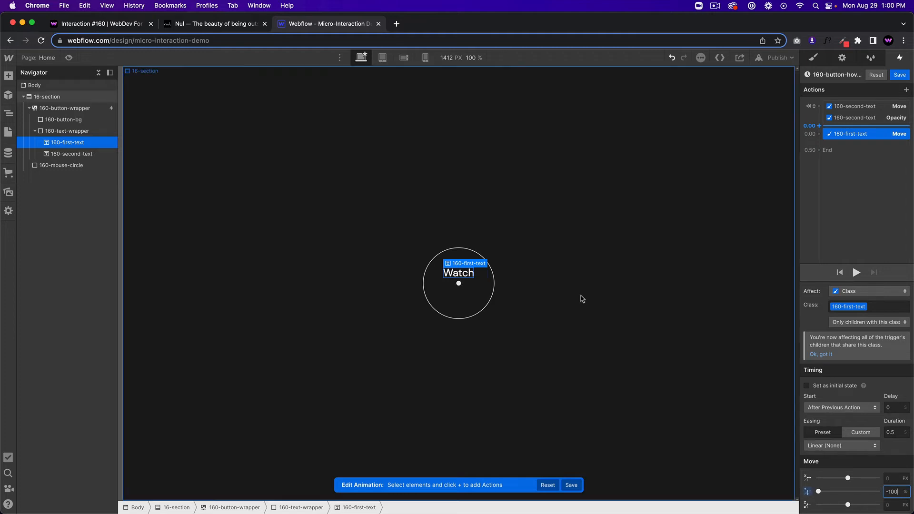
- Add a Move action returning the 160-second-text to a vertical offset of 0%, running simultaneously with the first text's Move
left_click(57, 154)
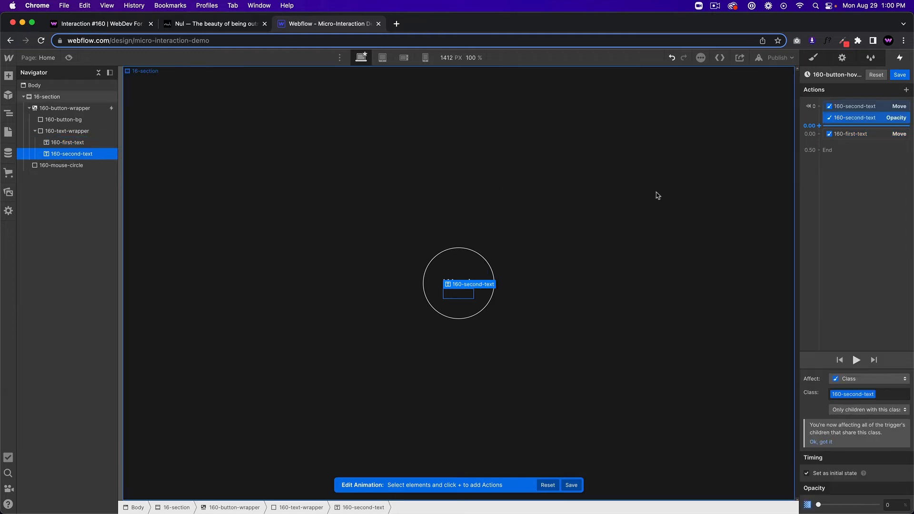
left_click(857, 142)
left_click(851, 167)
left_click(888, 492)
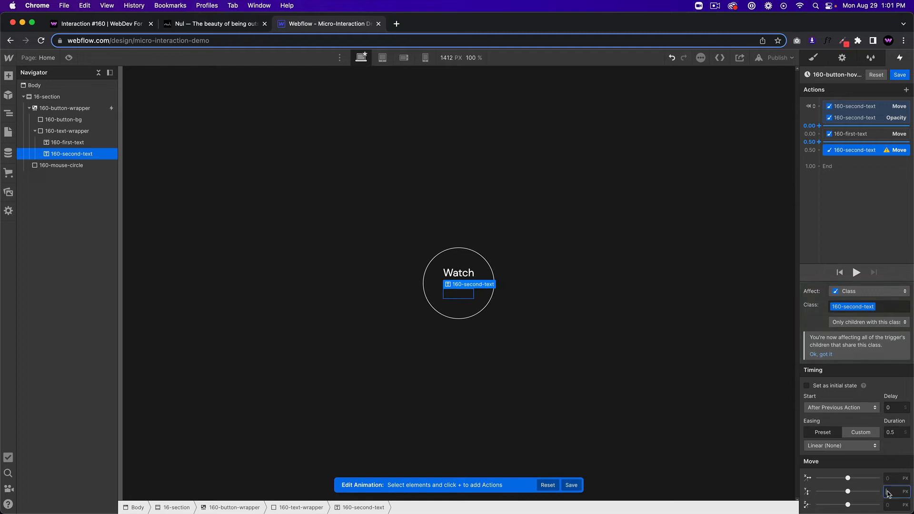
type("0%")
key("Return")
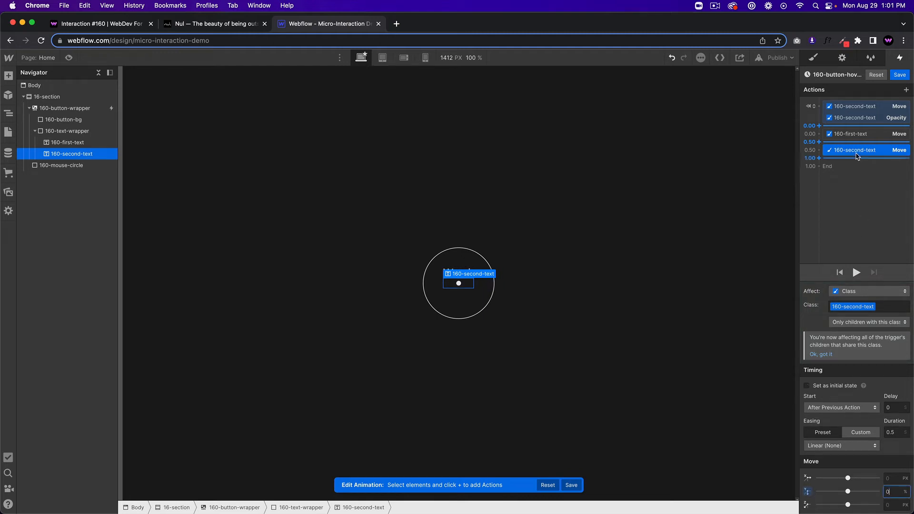
left_click_drag(857, 151, 860, 145)
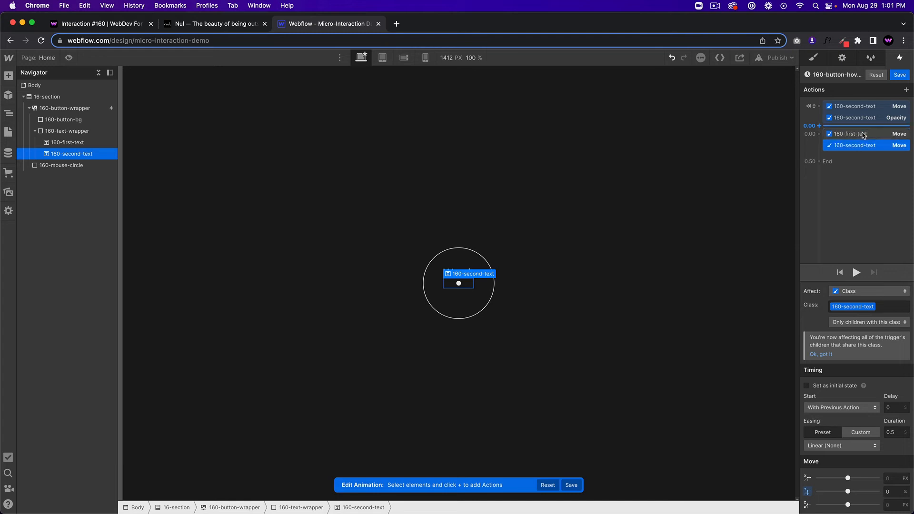
left_click(856, 273)
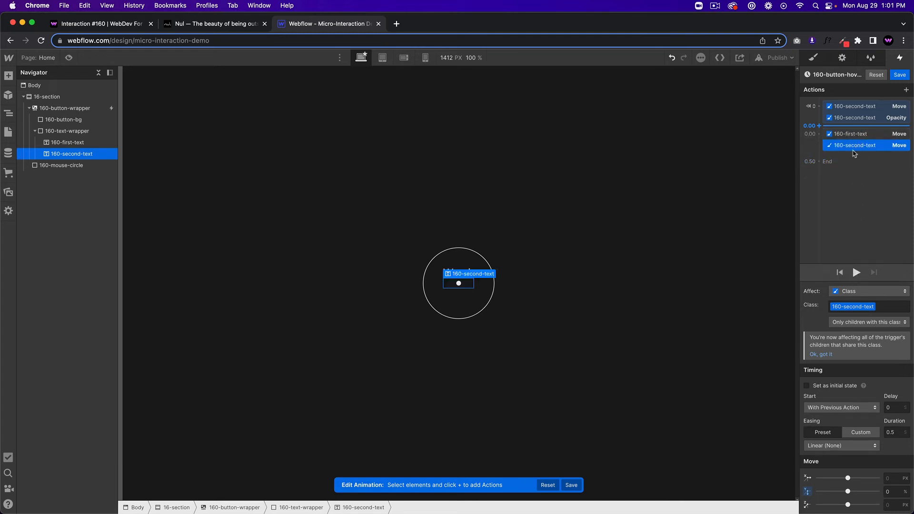
- Add an Opacity action of 0% for the 160-first-text, running with the previous action
left_click(852, 135)
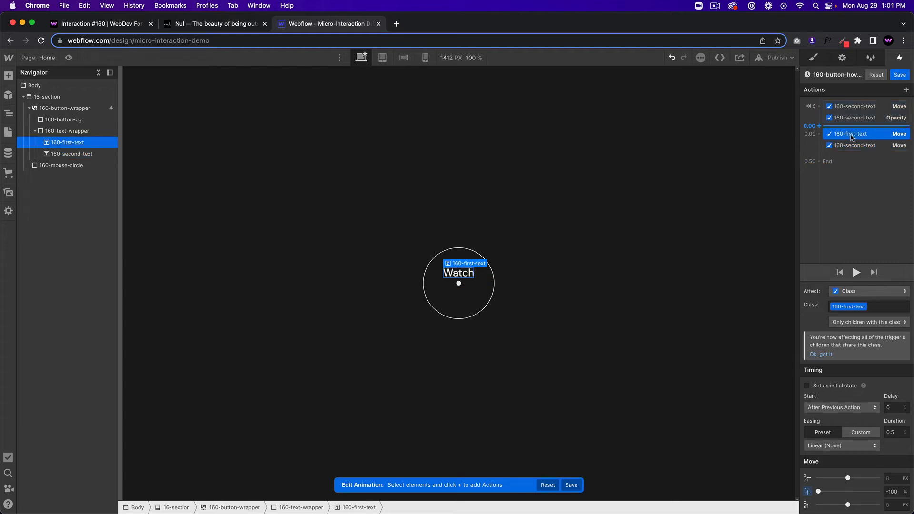
left_click(855, 153)
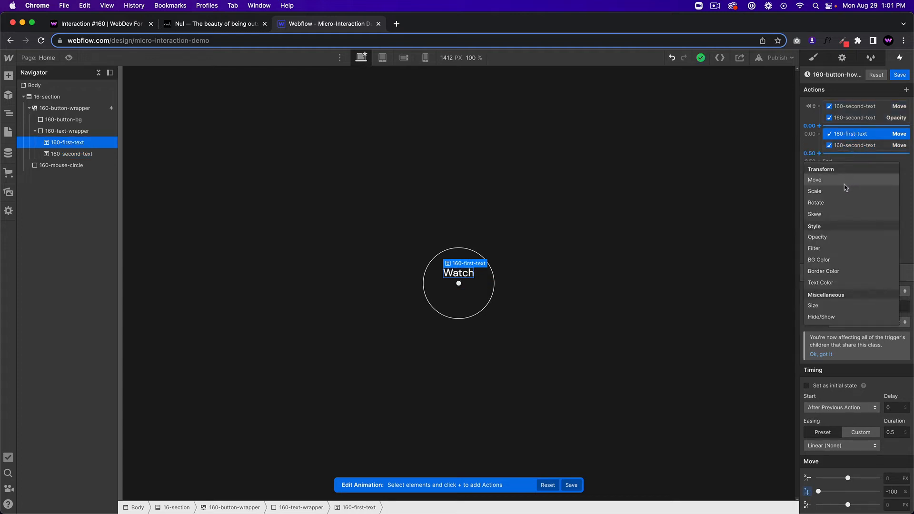
left_click(821, 237)
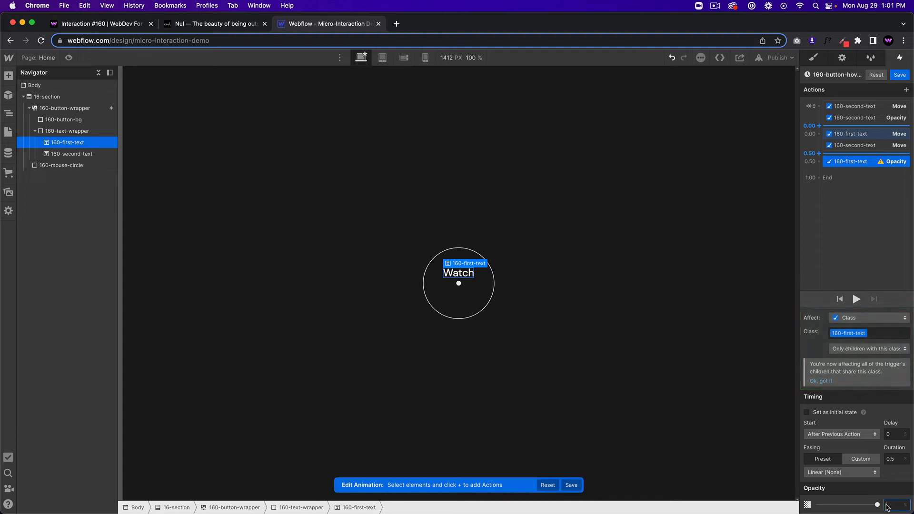
key("Return")
left_click_drag(852, 164, 860, 153)
- Add an Opacity action of 100% for the 160-second-text, running with the previous action
left_click(857, 145)
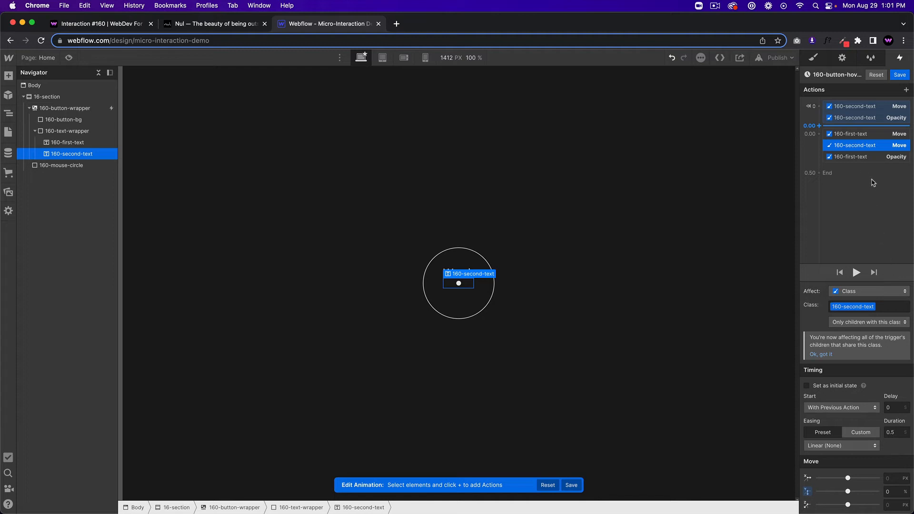
left_click(851, 166)
left_click(828, 248)
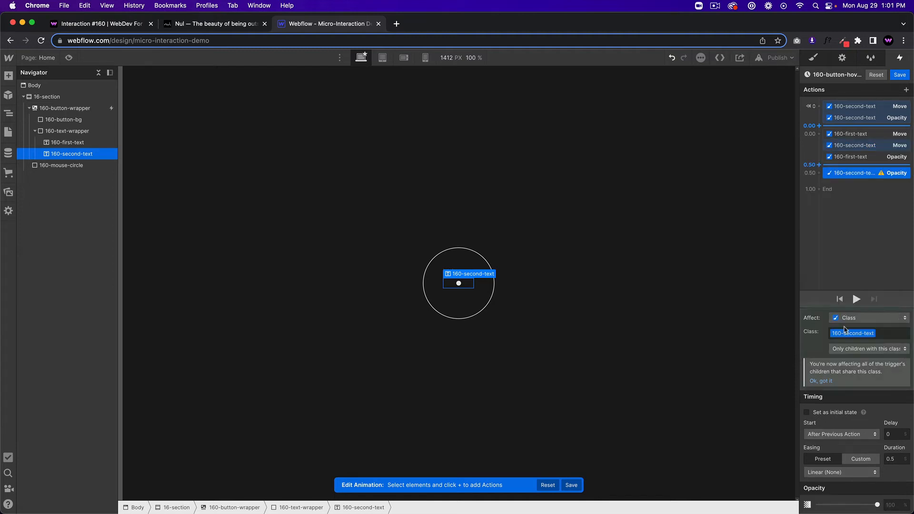
left_click(891, 507)
type("100")
left_click_drag(871, 173, 875, 164)
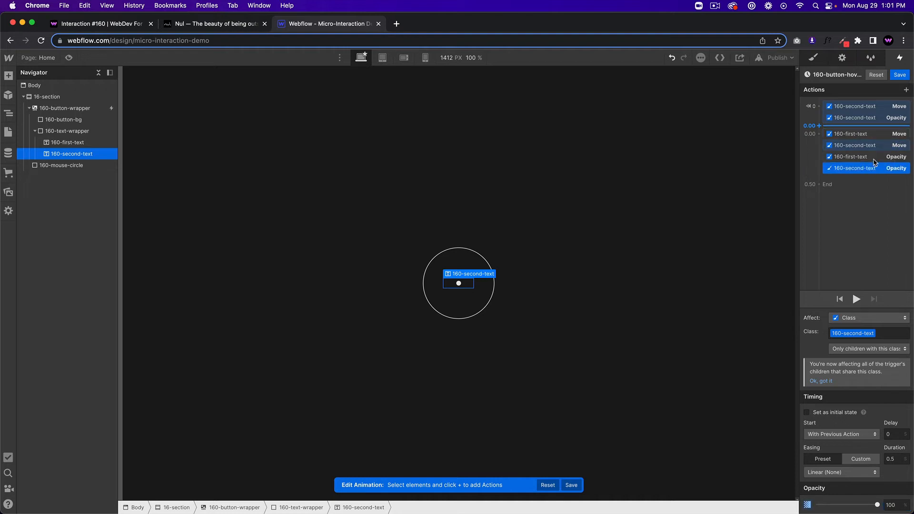
- Review the Move and Opacity actions of both texts and preview the Watch button's hover animation
left_click(867, 135)
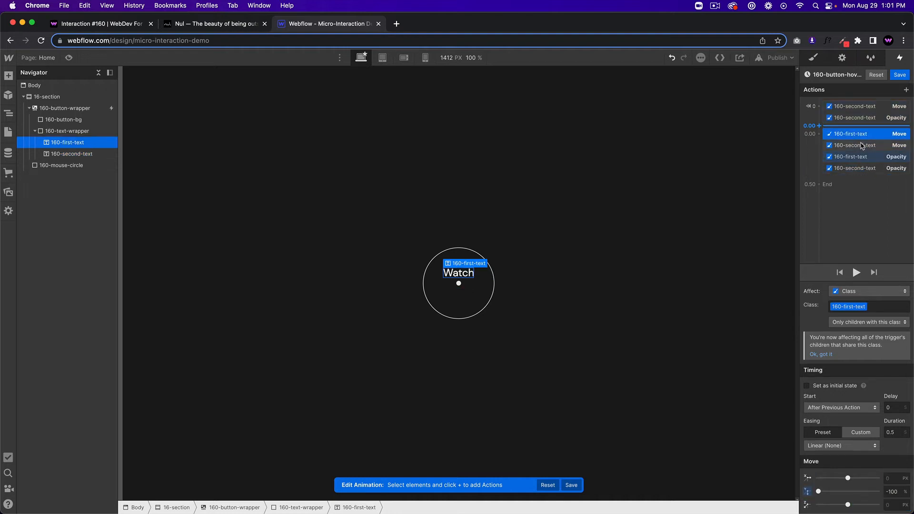
left_click(861, 158)
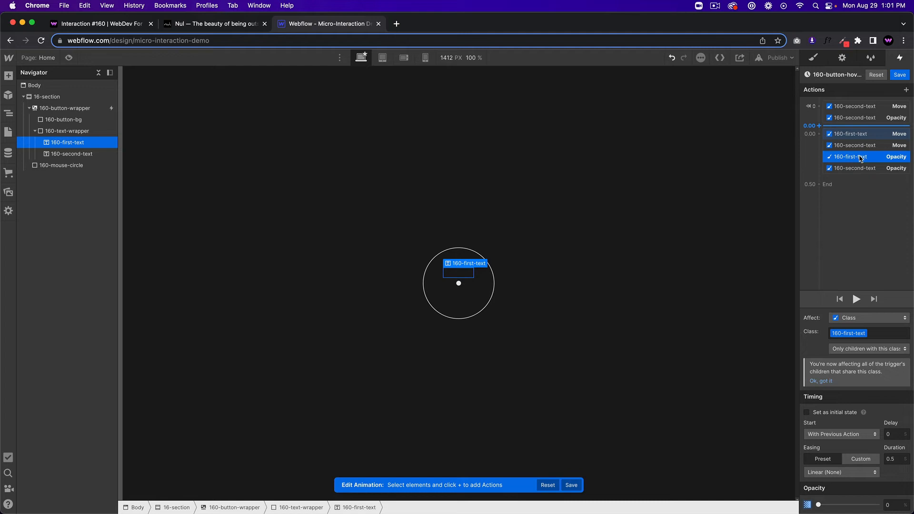
left_click(858, 147)
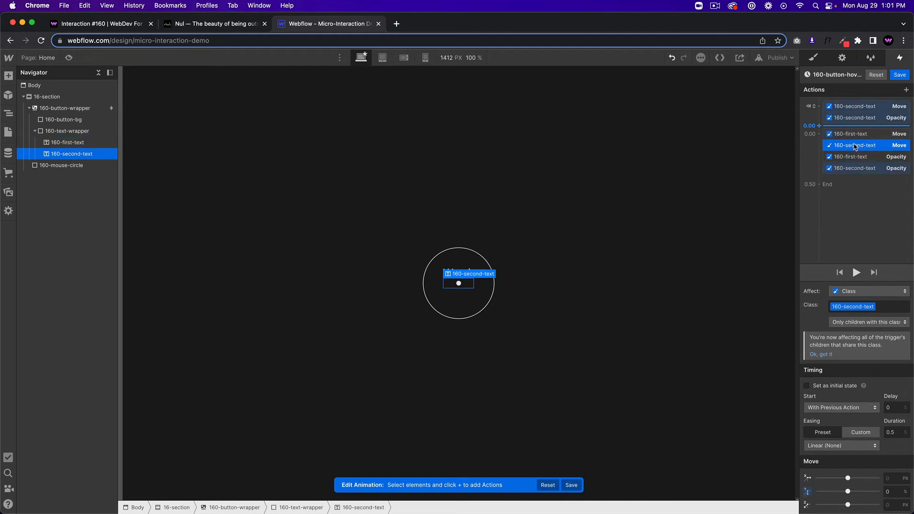
left_click(865, 113)
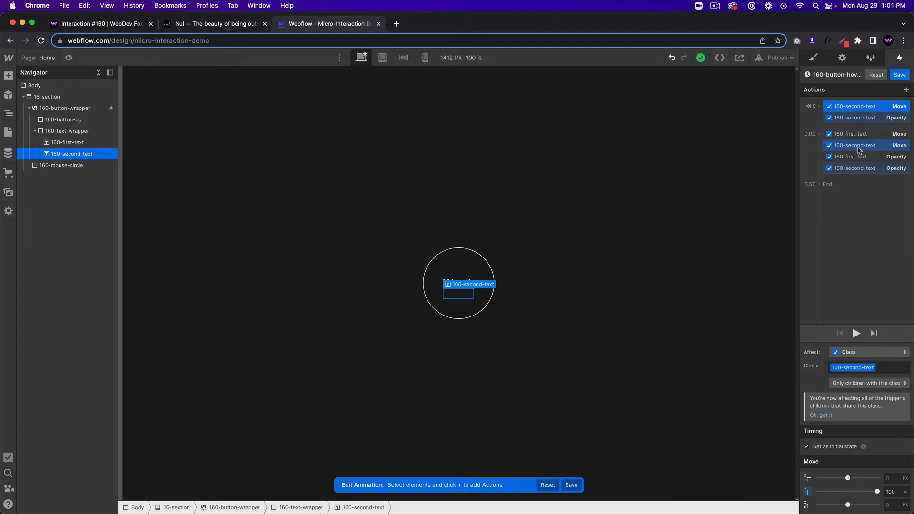
left_click(859, 170)
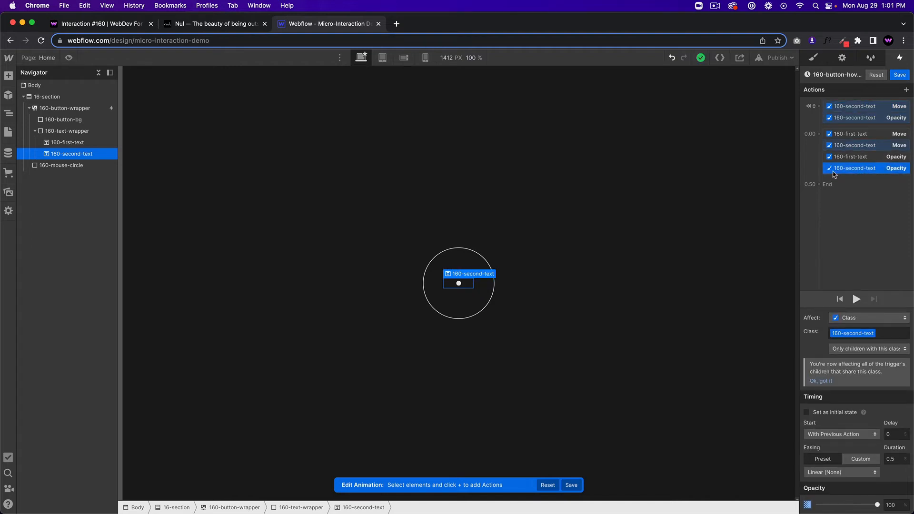
left_click(875, 119)
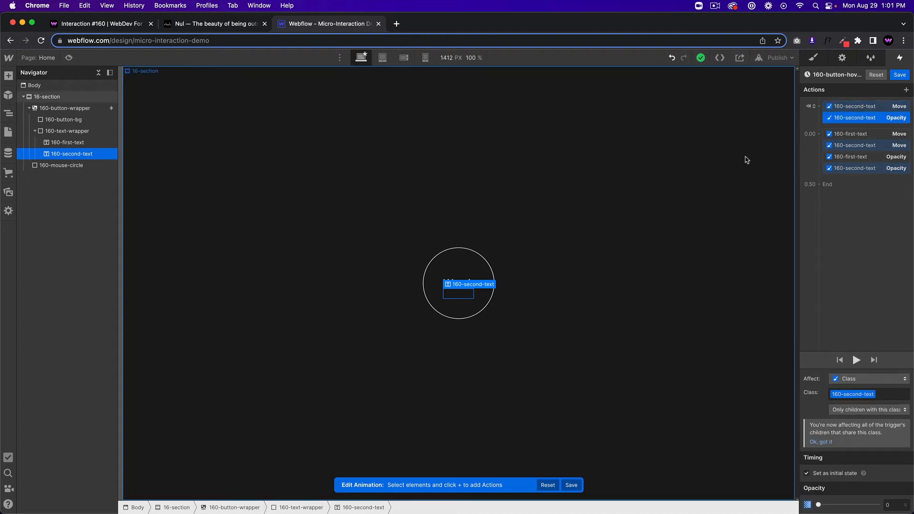
left_click(68, 57)
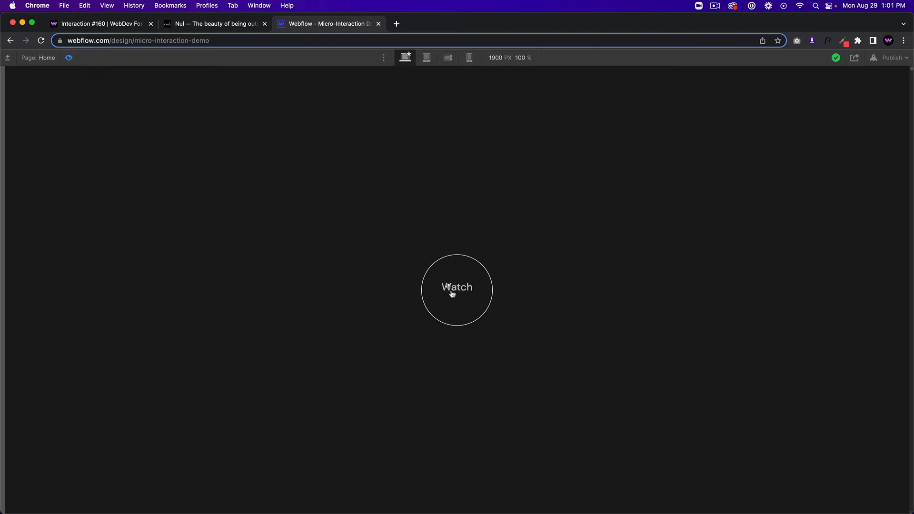
left_click(69, 58)
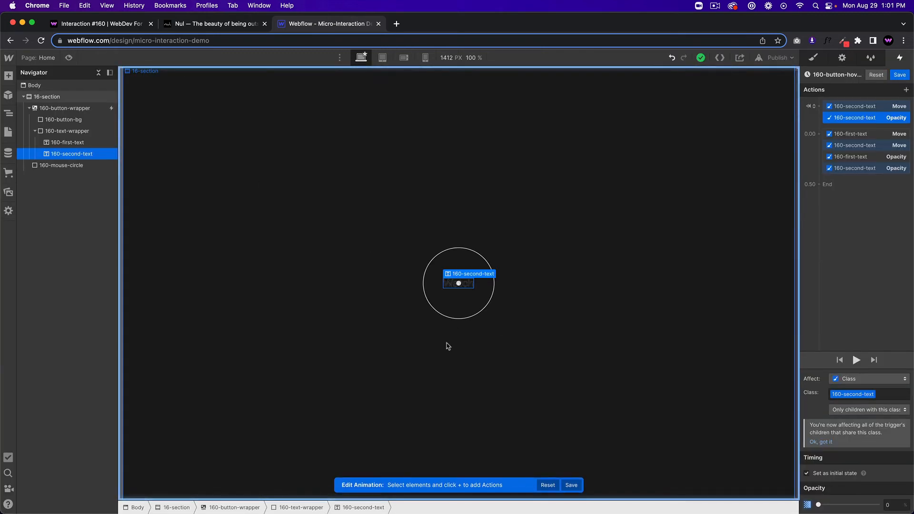
- Add a BG Color action turning the 160-button-bg white (#ffffff), running with the previous action
left_click(457, 310)
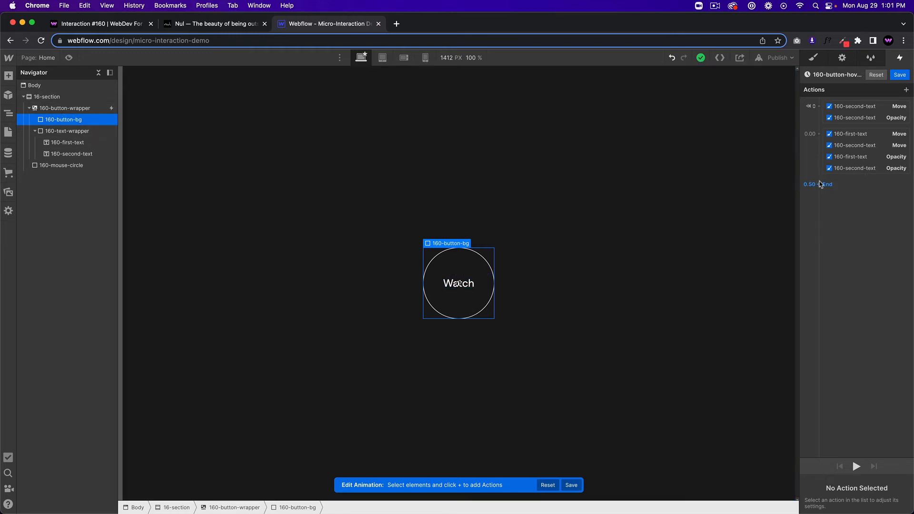
left_click(851, 176)
left_click(838, 282)
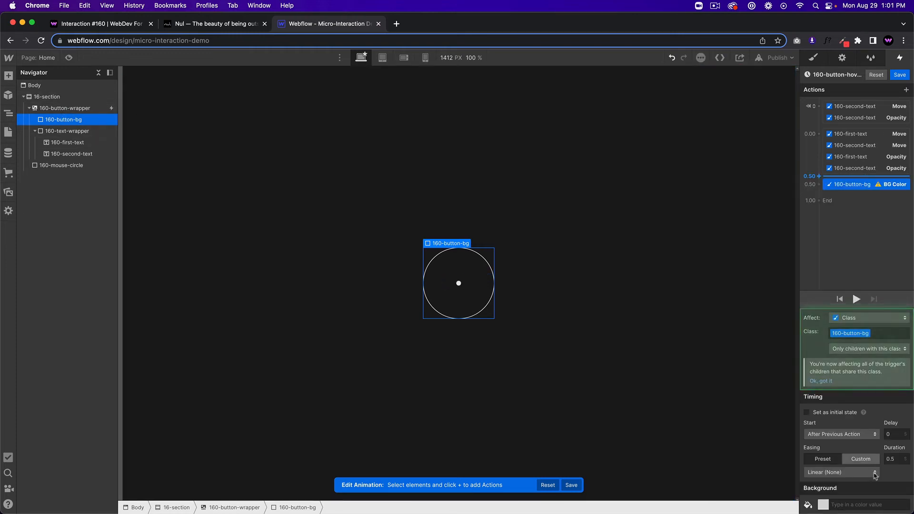
left_click(824, 506)
left_click_drag(823, 396, 796, 345)
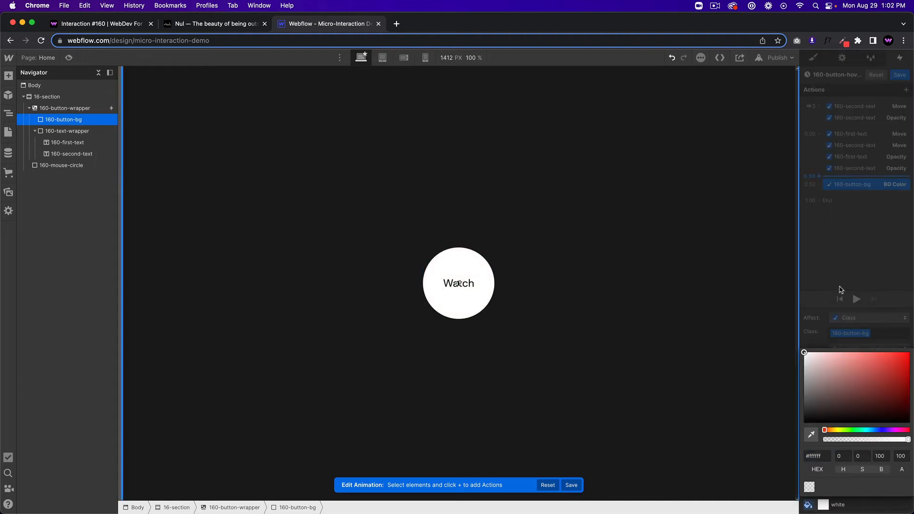
left_click(863, 242)
left_click_drag(857, 185, 855, 177)
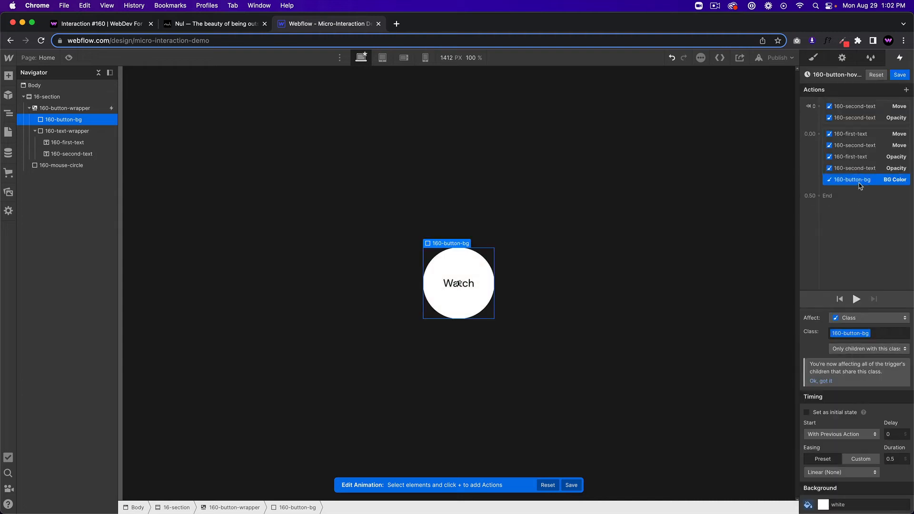
- Add a Scale action for the 160-button-bg with a horizontal and vertical scale of 1.3
left_click(852, 189)
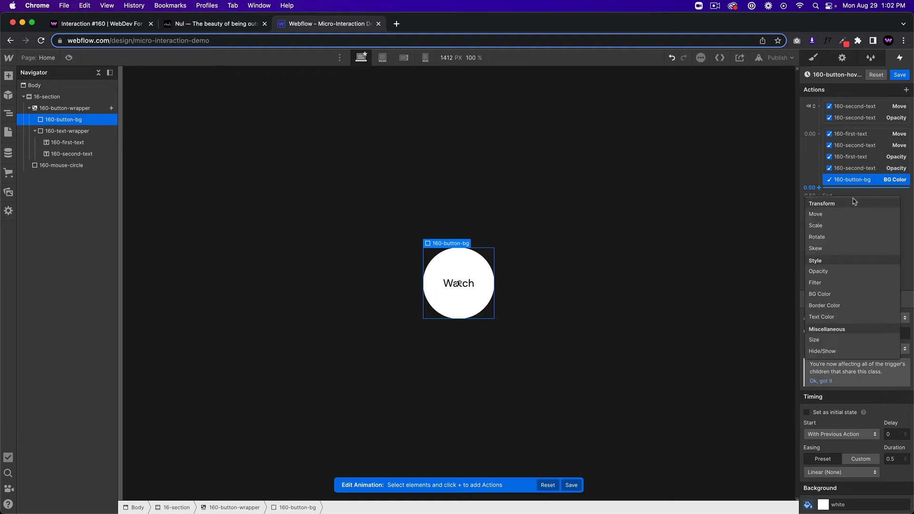
left_click(850, 227)
left_click(891, 479)
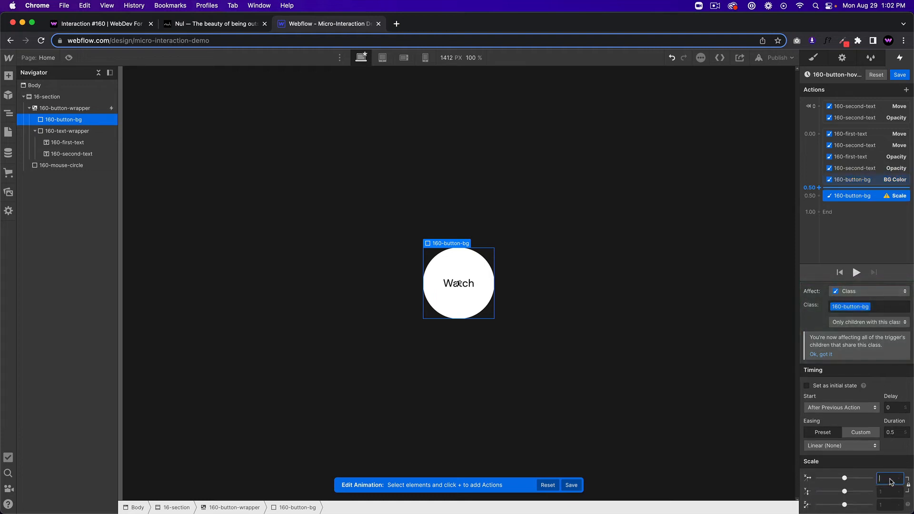
type(".3")
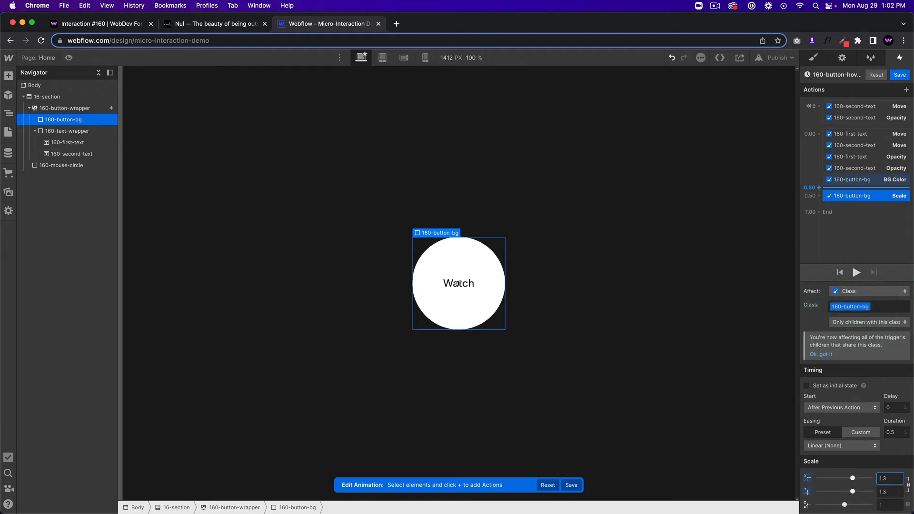
- Run the Scale action with the previous actions and give all six hover actions a 0.2 s duration with Ease easing
left_click_drag(855, 199, 859, 186)
left_click(857, 135)
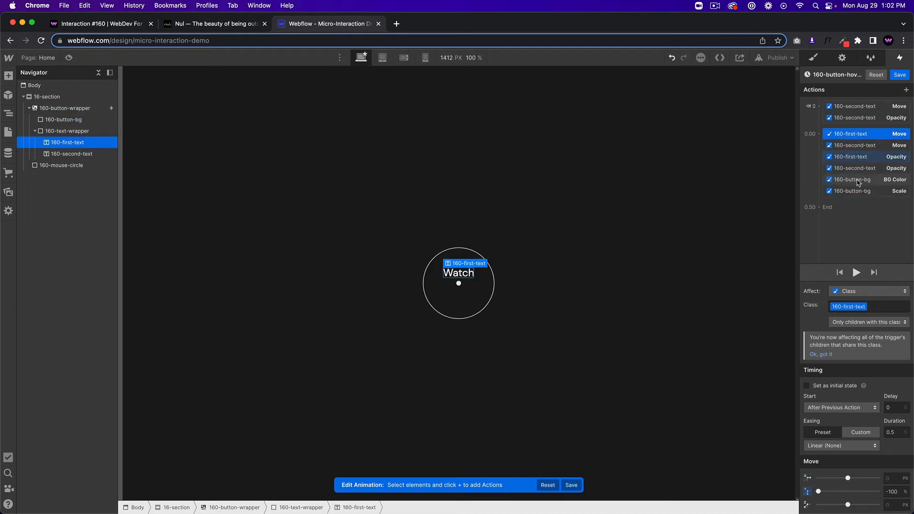
left_click(857, 190, "shift")
left_click(892, 464)
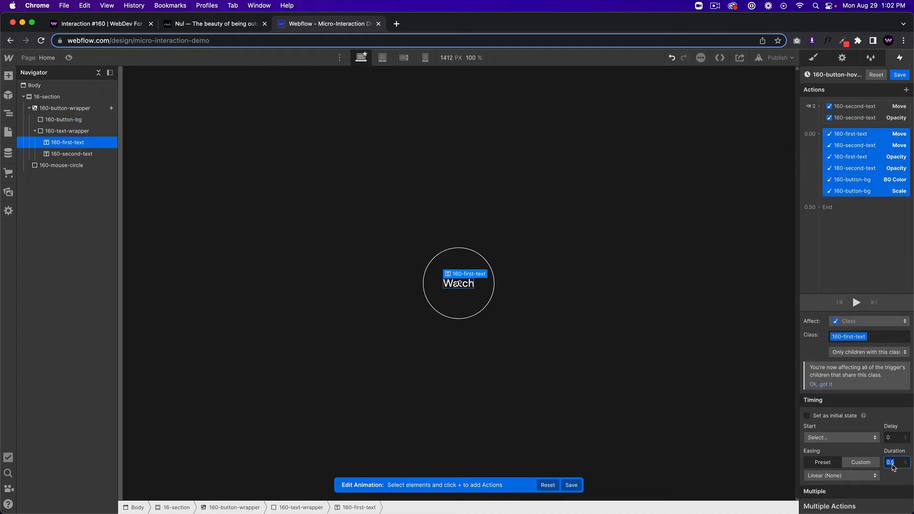
type("0.2")
left_click(842, 476)
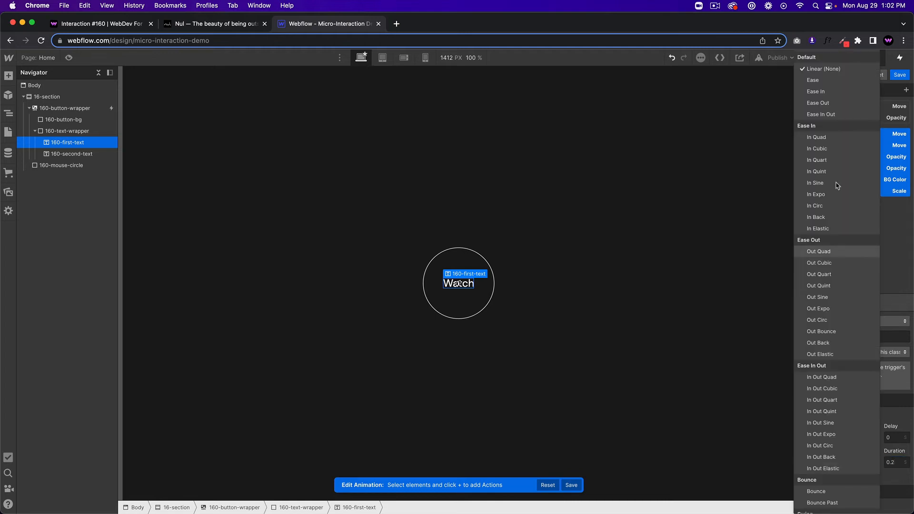
left_click(823, 81)
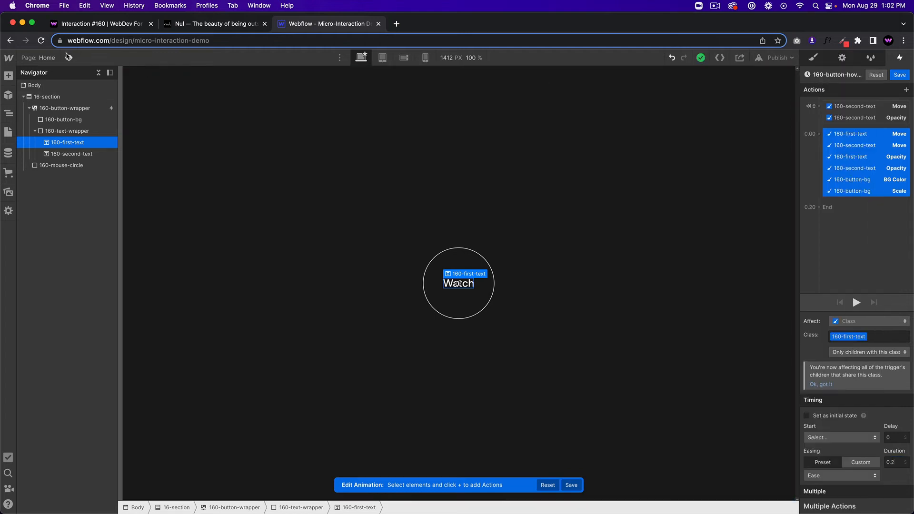
- Preview the Watch button's hover-in effect and save the hover-in animation
left_click(68, 57)
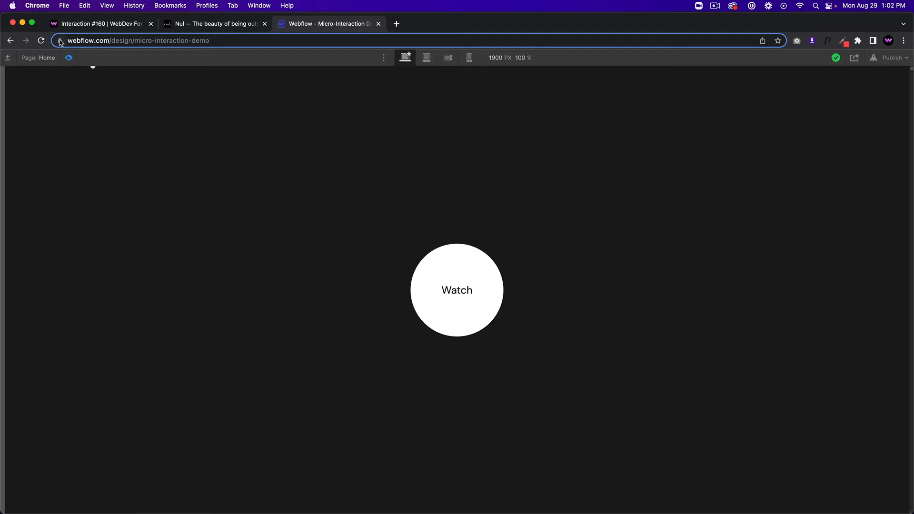
left_click(69, 58)
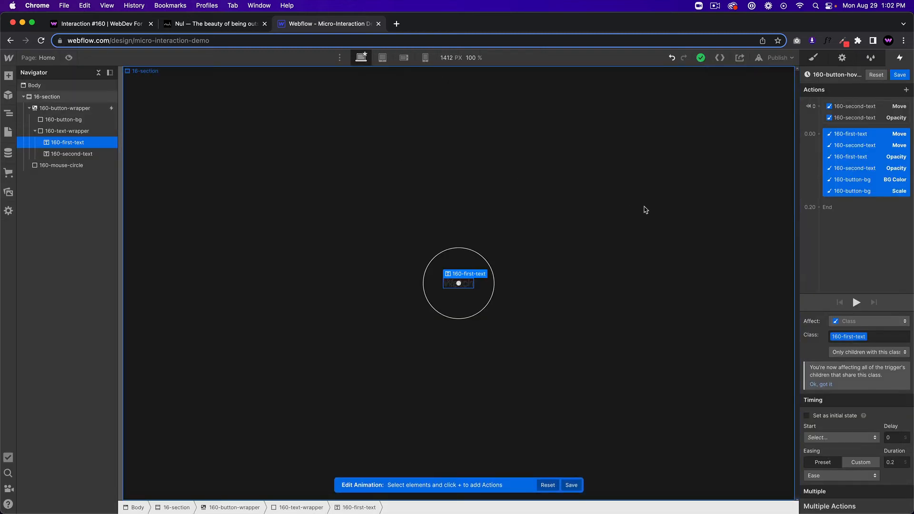
left_click(899, 76)
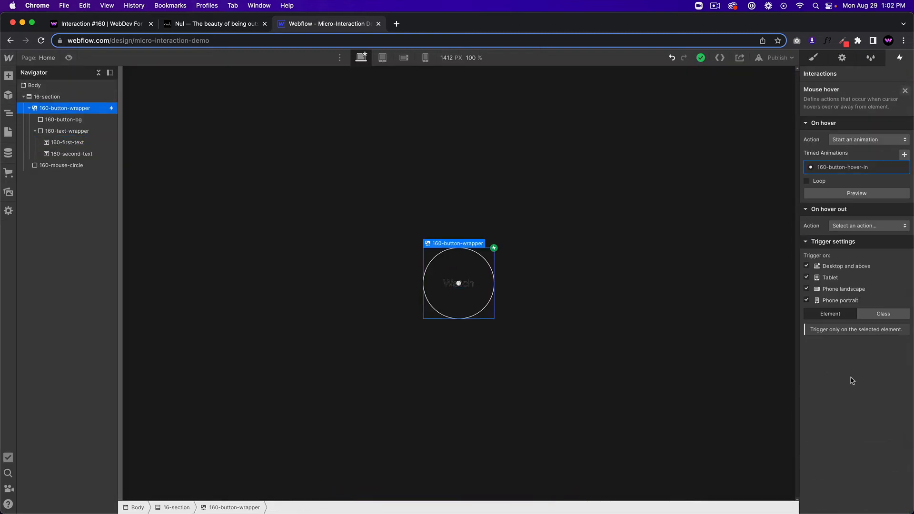
- Make hovering out of the 160-button-wrapper start a duplicate of 160-button-hover-in, renamed 160-button-hover-out
left_click(853, 226)
left_click(848, 249)
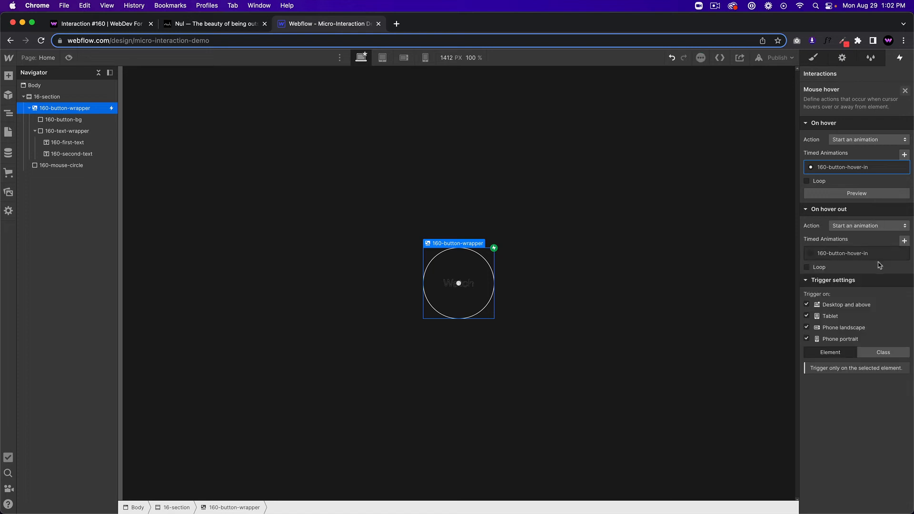
left_click(884, 289)
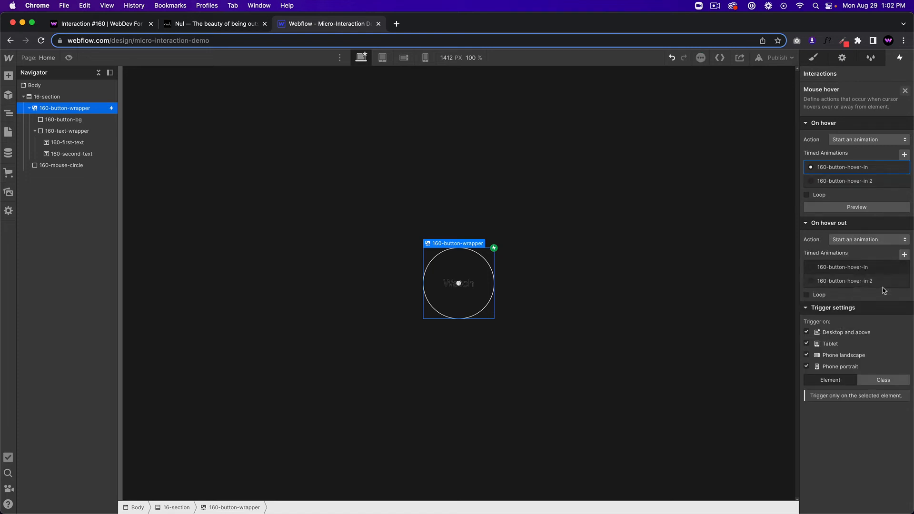
left_click(856, 282)
left_click(861, 281)
left_click(848, 76)
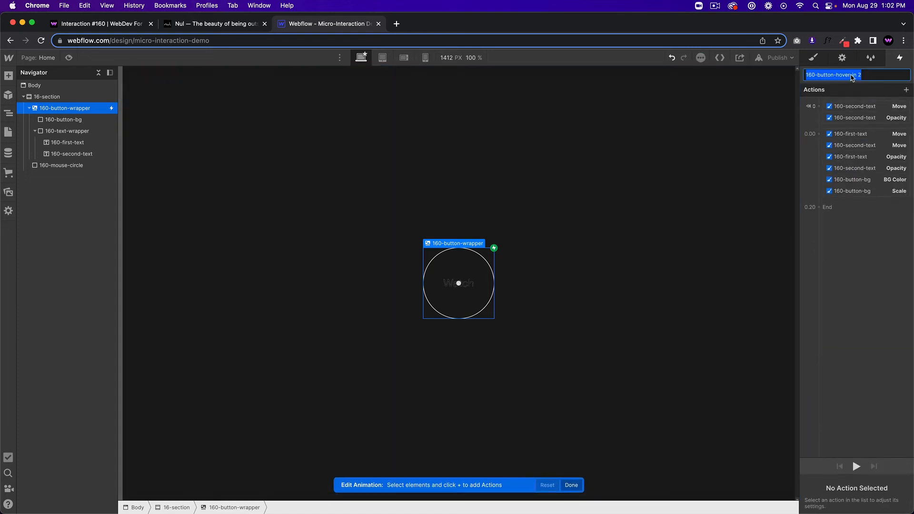
left_click_drag(852, 76, 873, 78)
type("out")
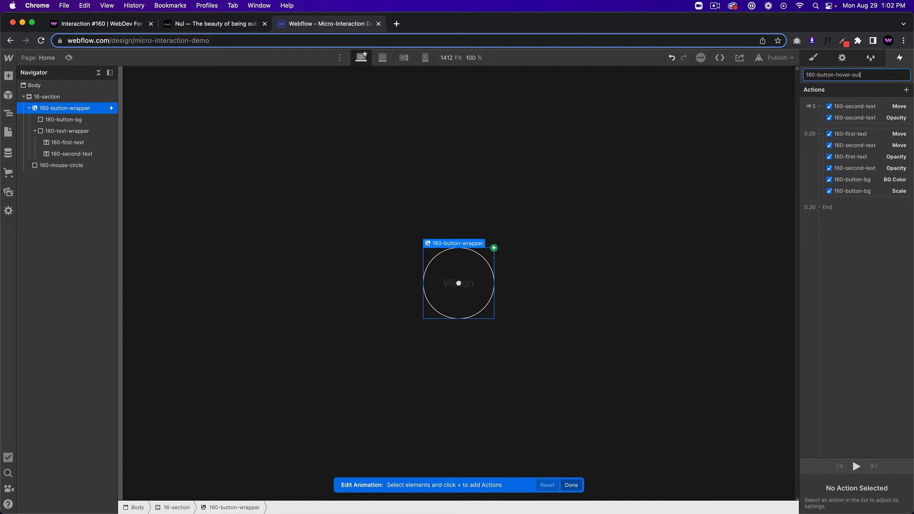
key("Return")
- Delete the initial-state Move and Opacity actions of the 160-second-text from the hover-out animation
left_click(864, 107)
key("Delete")
key("Delete")
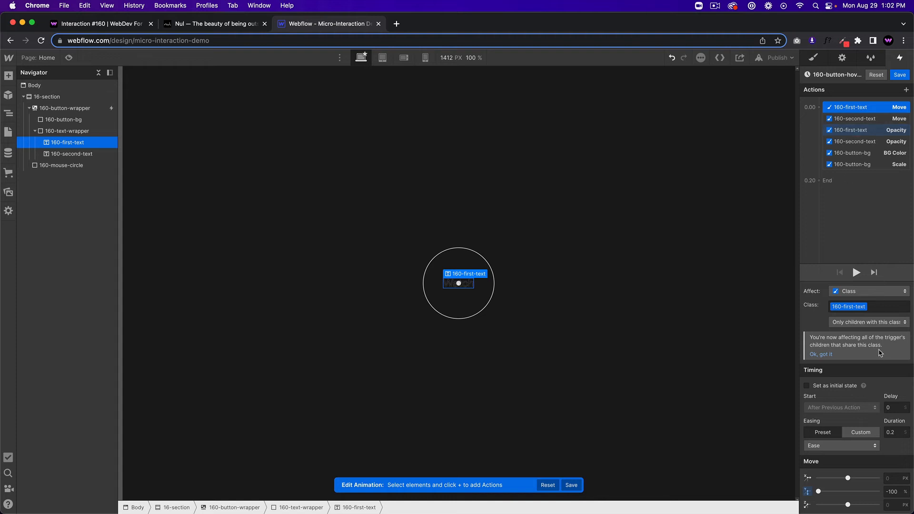
- Set the hover-out vertical Move to 0% for the 160-first-text and 100% for the 160-second-text
left_click(891, 491)
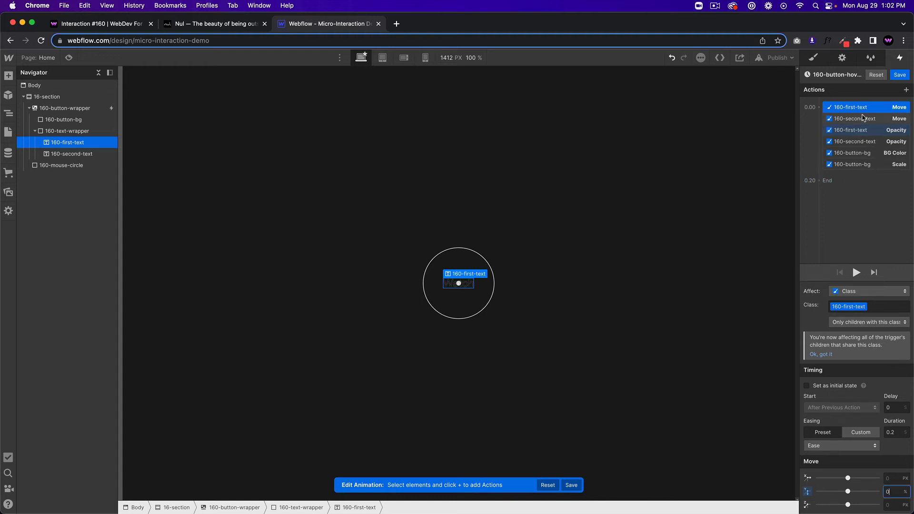
left_click(855, 119)
left_click(894, 493)
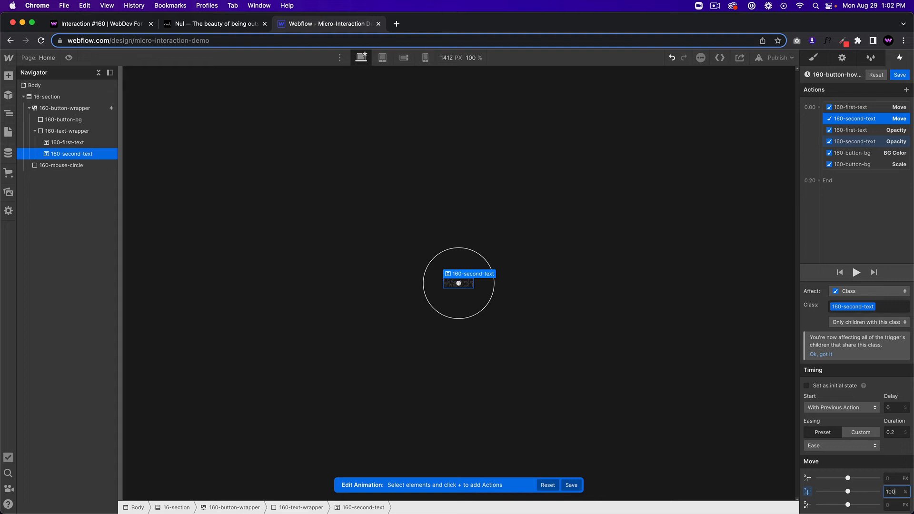
type("100")
- Set the 160-first-text's hover-out Opacity to 100% and edit the Opacity value of the 160-second-text
left_click(874, 133)
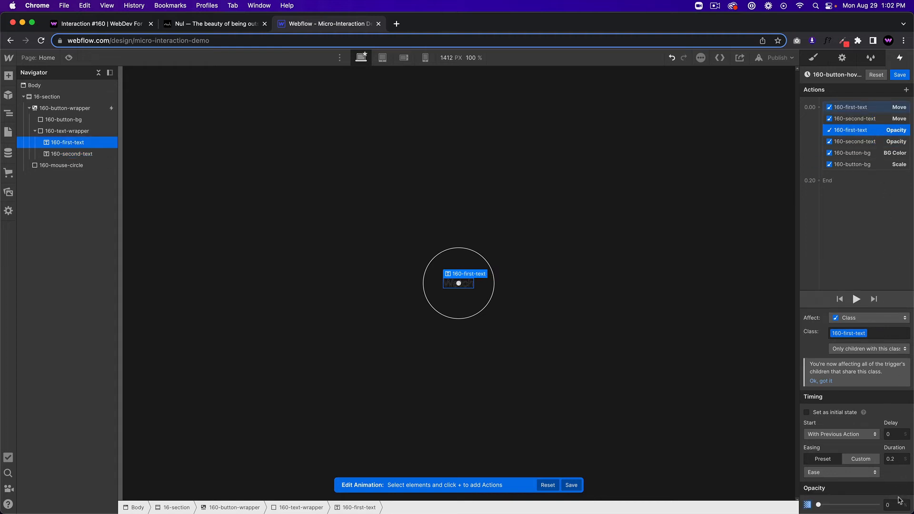
left_click(896, 508)
type("100")
left_click(859, 142)
left_click(891, 505)
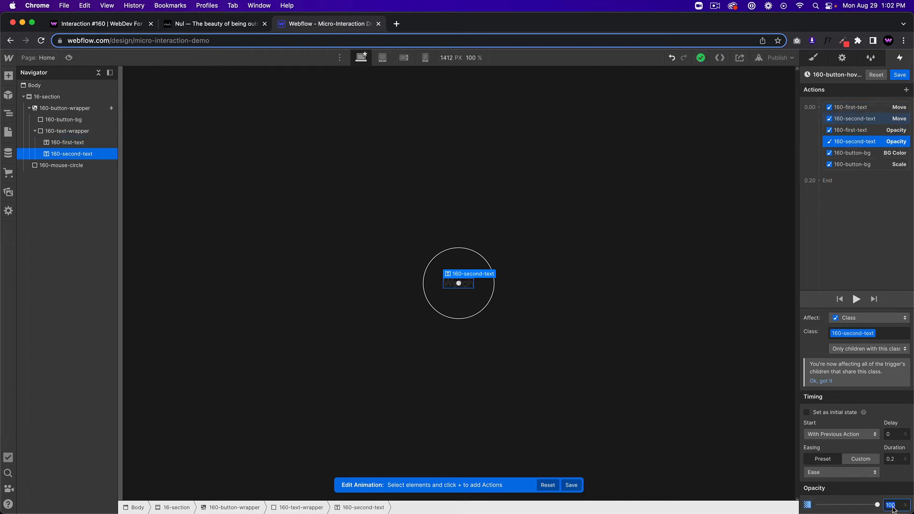
- Set the 160-button-bg's hover-out BG Color to transparent and its horizontal and vertical Scale to 1
left_click(852, 157)
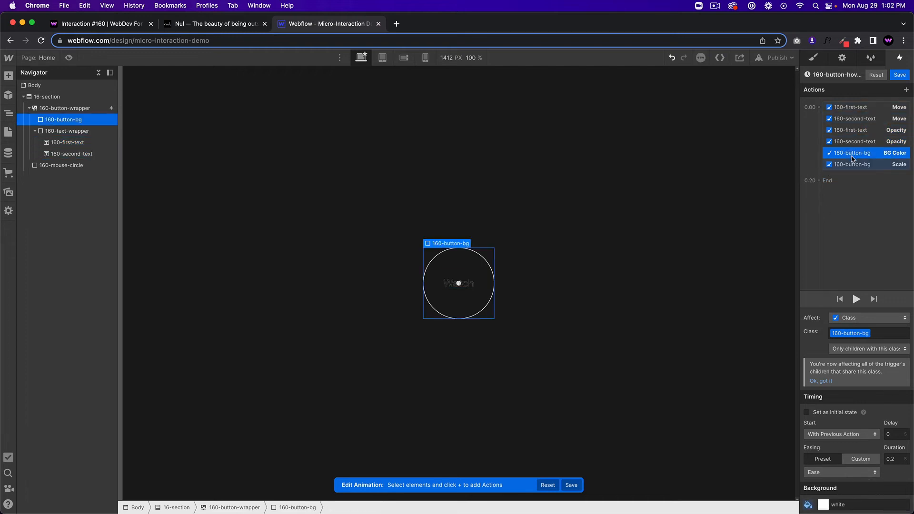
left_click(823, 505)
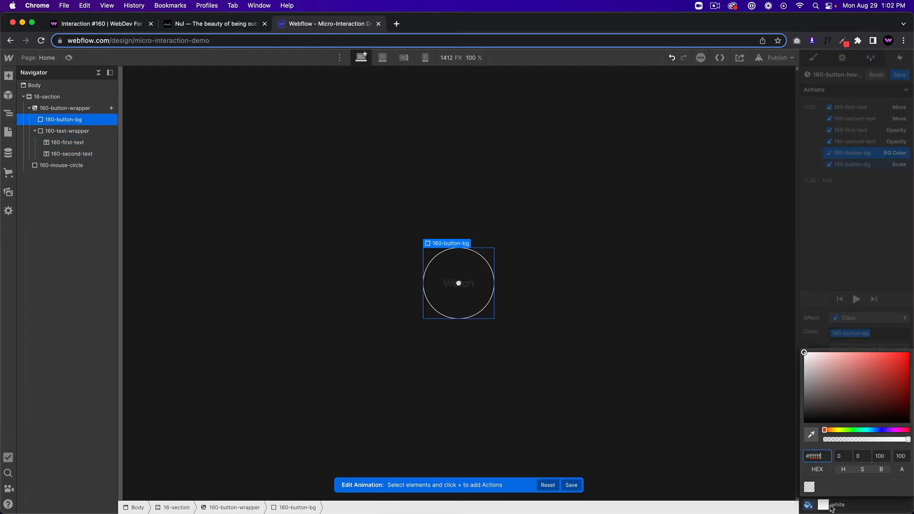
left_click(809, 486)
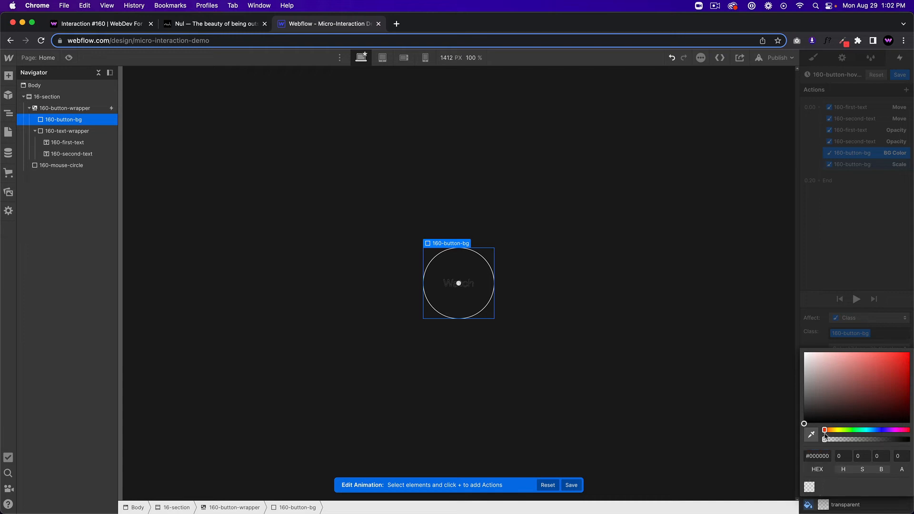
mouse_move(825, 437)
left_mouse_down()
mouse_move(863, 440)
mouse_move(823, 439)
left_mouse_up()
left_click(852, 165)
left_click(885, 479)
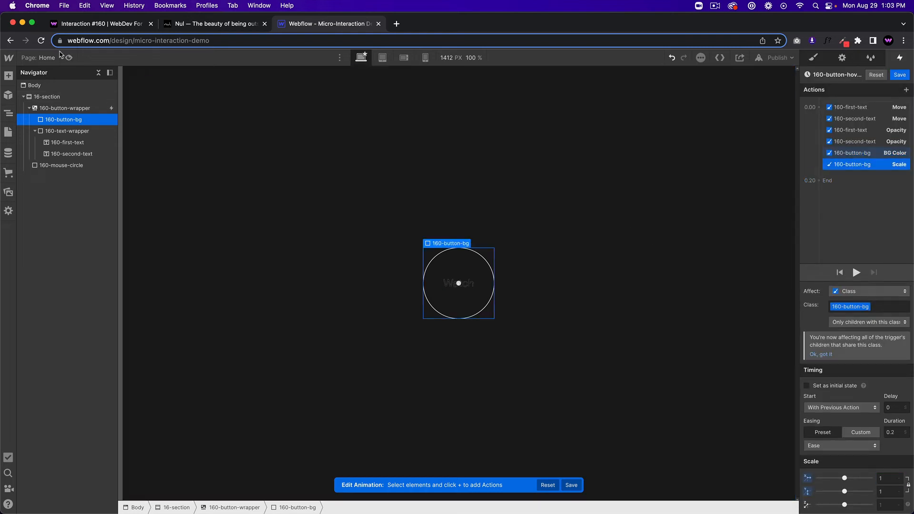
- Preview the Watch button's hover-in and hover-out effects and save the hover-out animation
left_click(69, 58)
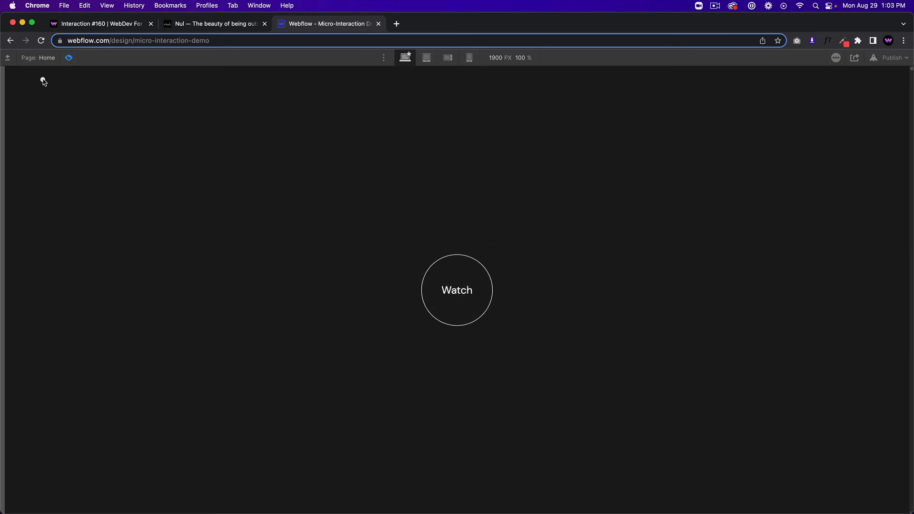
left_click(69, 58)
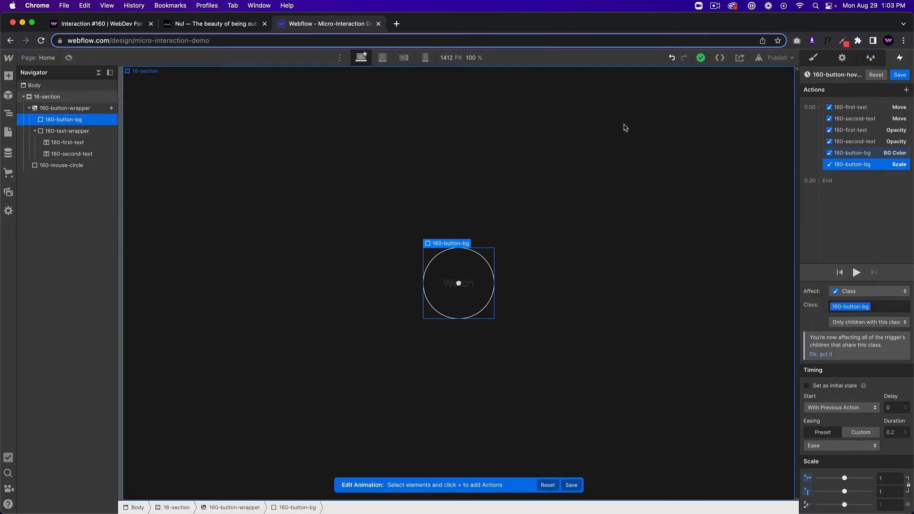
left_click(899, 76)
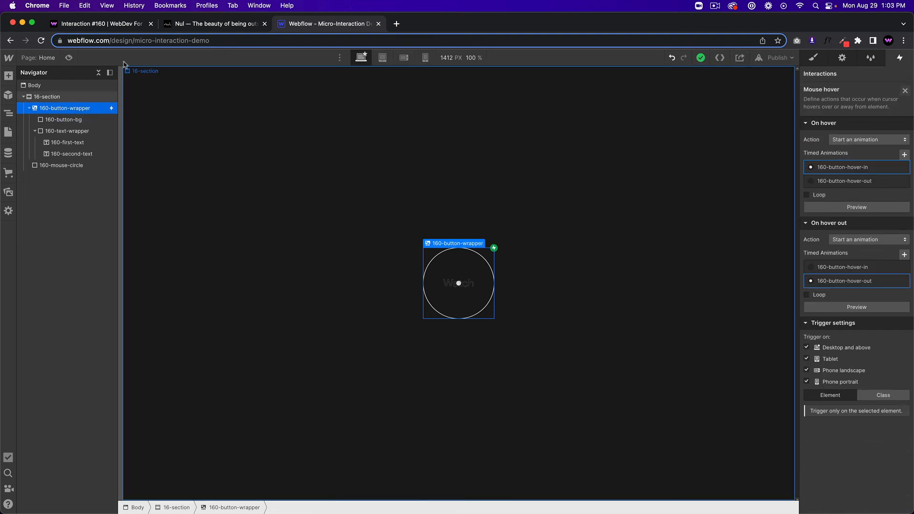
left_click(69, 58)
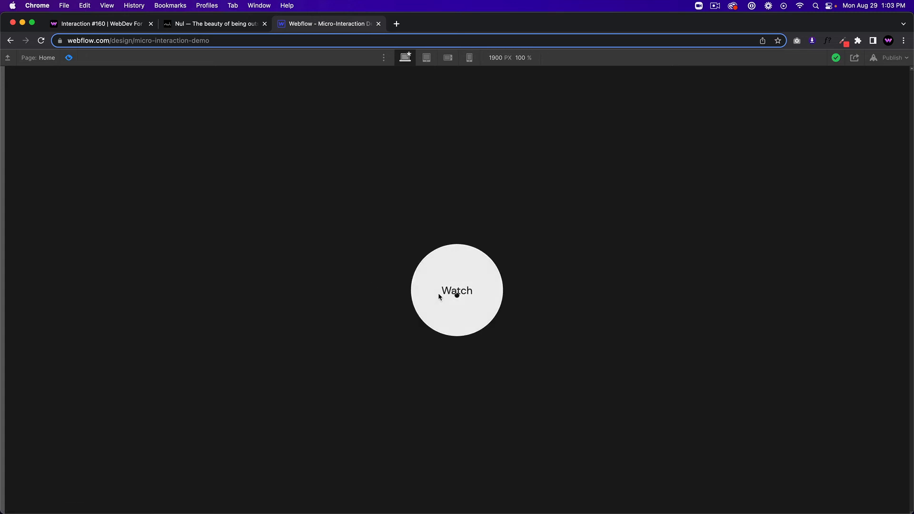
left_click(69, 58)
- Add an HTML Embed element inside the 16-section
left_click(190, 173)
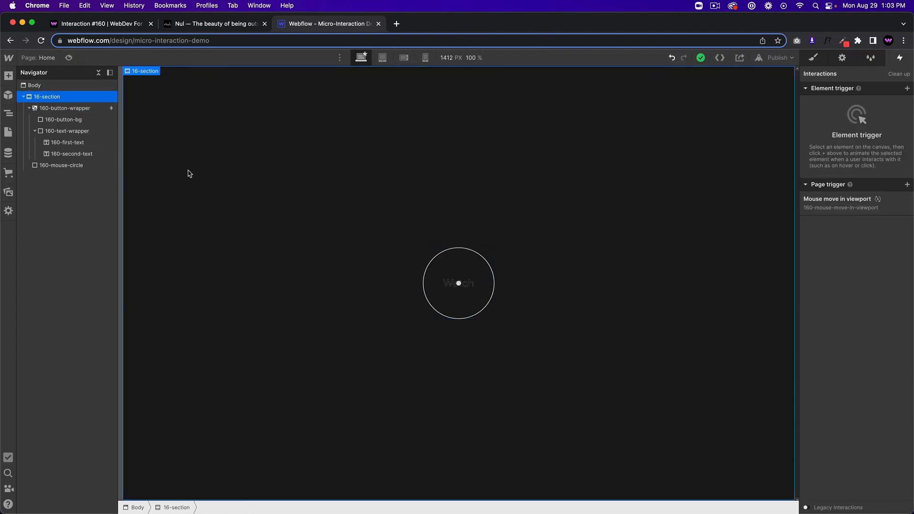
key("super+e")
type("embed")
key("Return")
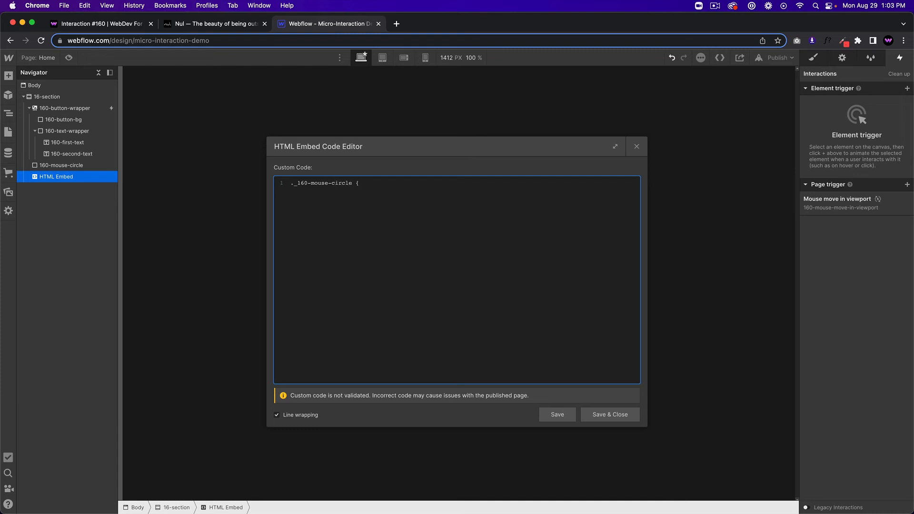
- Write a style block giving ._160-mouse-circle pointer-events:none; in the embed, save it and preview the button's hover
key("Return")
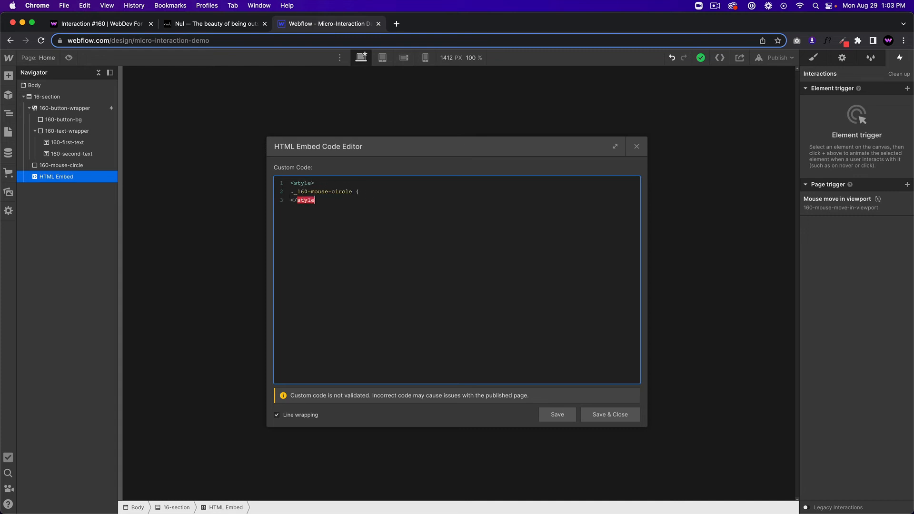
type(">")
type("pointer-events")
key("BackSpace")
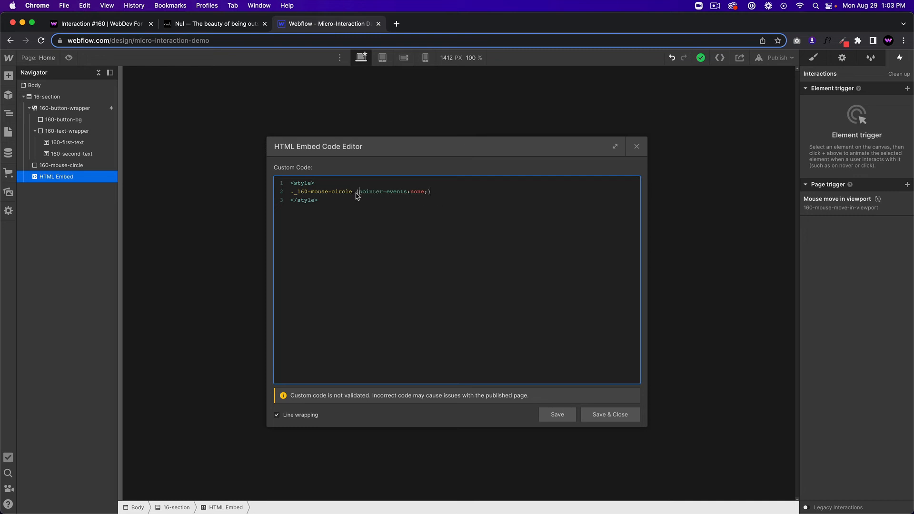
left_click(611, 415)
key("super+shift+p")
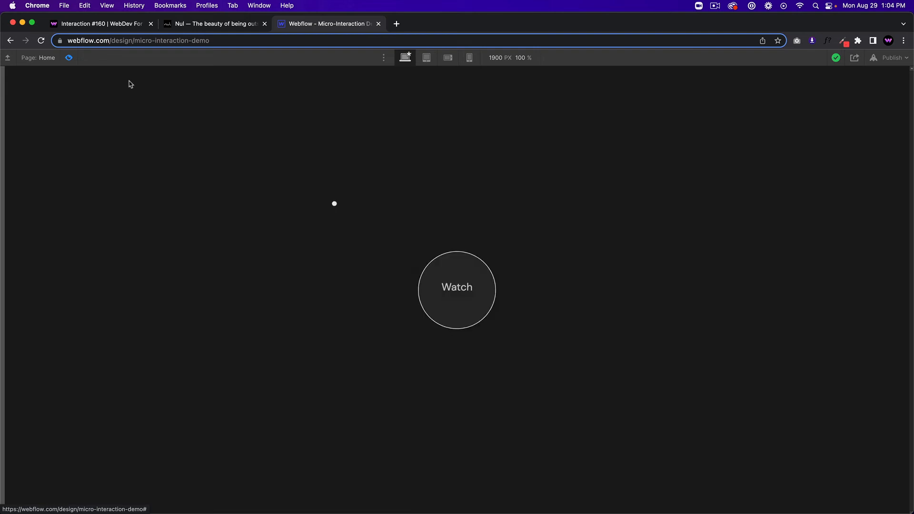
left_click(69, 58)
- Add a Mouse hover trigger to the 160-text-wrapper with Start an animation as its On hover action
left_click(69, 133)
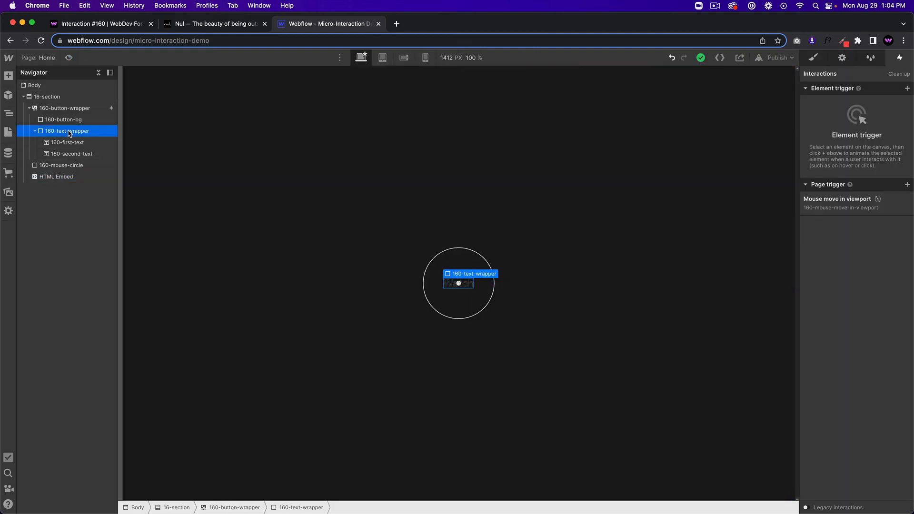
left_click(907, 89)
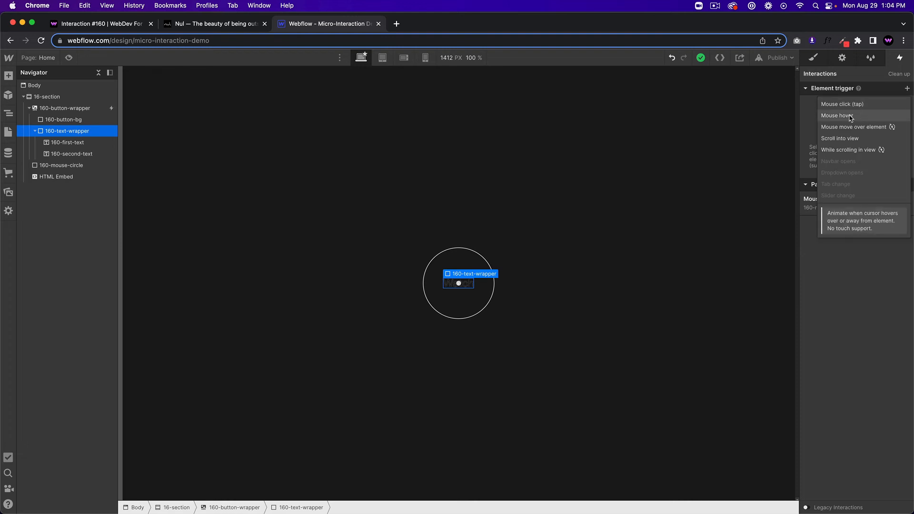
left_click(837, 115)
left_click(852, 140)
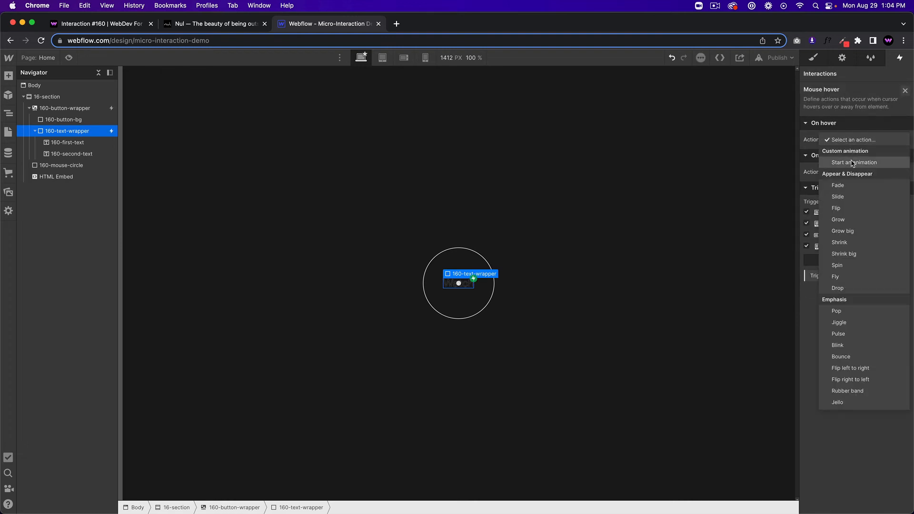
left_click(852, 162)
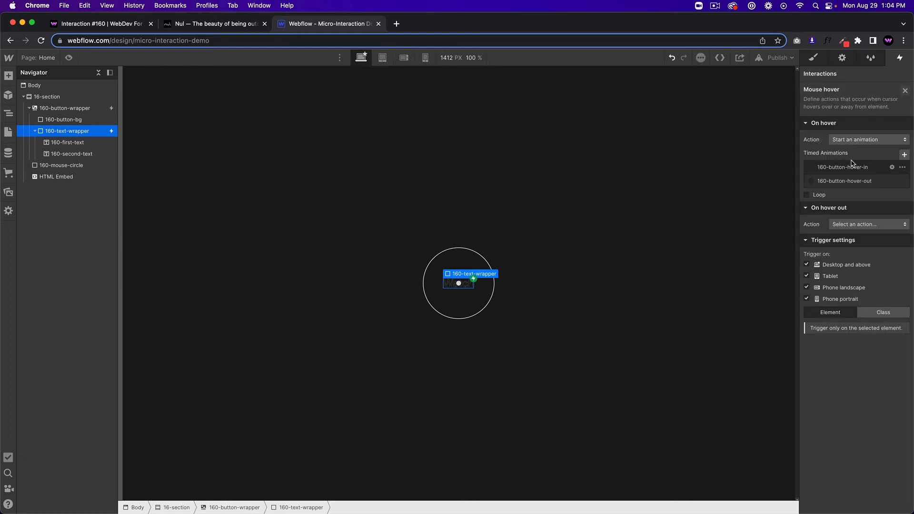
- Create a timed animation named 160-text-wrapper-hover-in for the text wrapper's On hover action
left_click(905, 158)
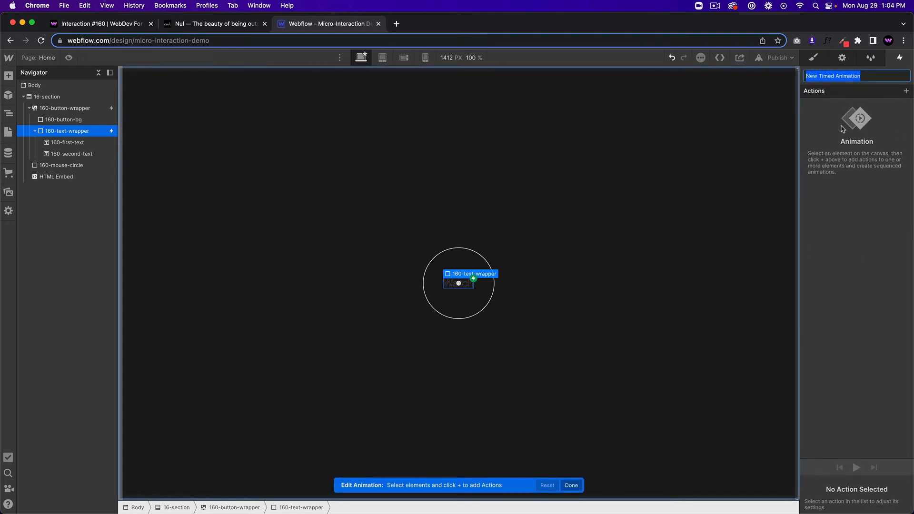
type("160-text-wrapper-hover-")
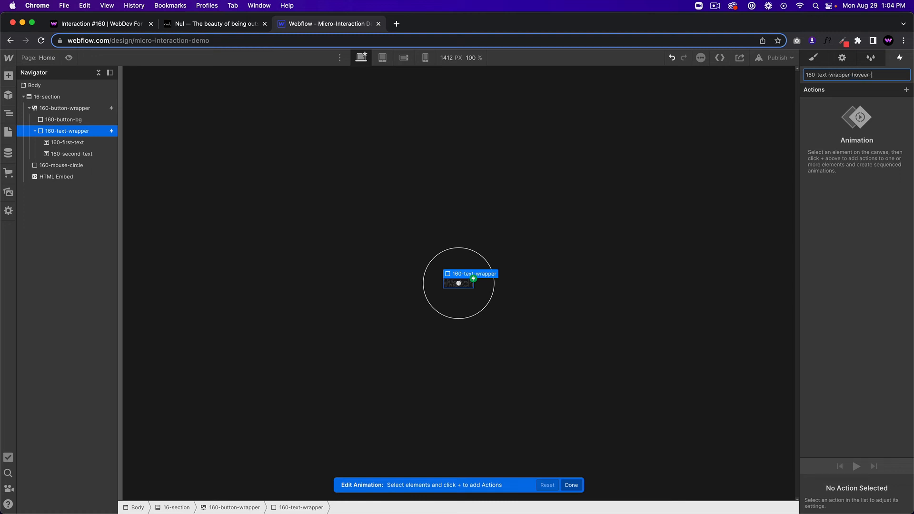
key("Return")
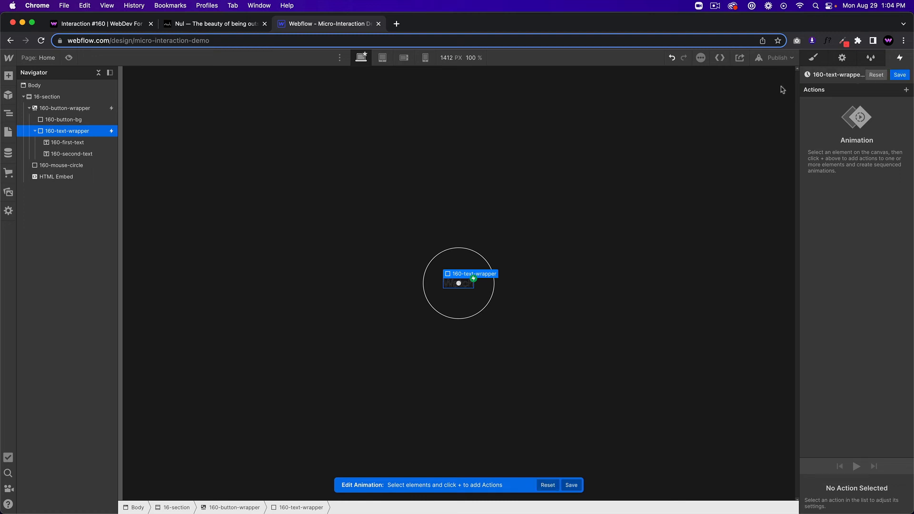
- Add a Scale action of 2.8 on X and Y with Ease easing for the 160-mouse-circle and save the animation
left_click(62, 167)
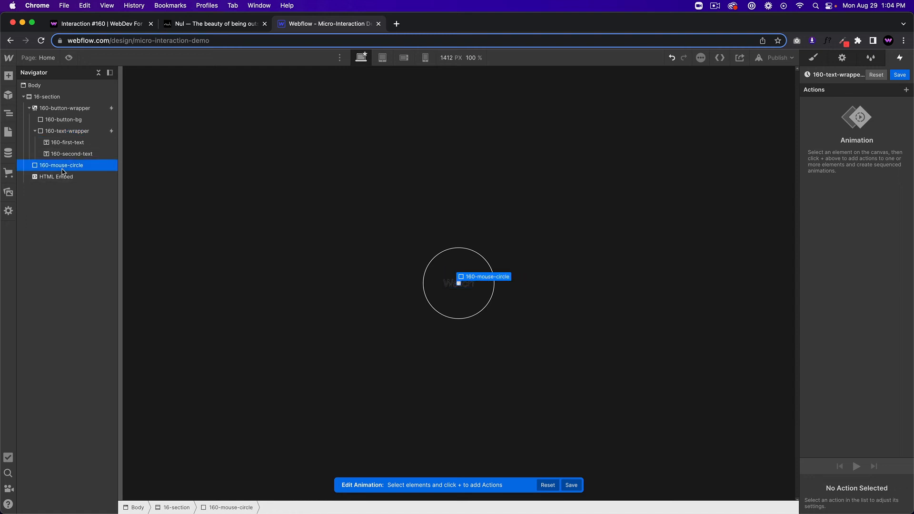
left_click(907, 91)
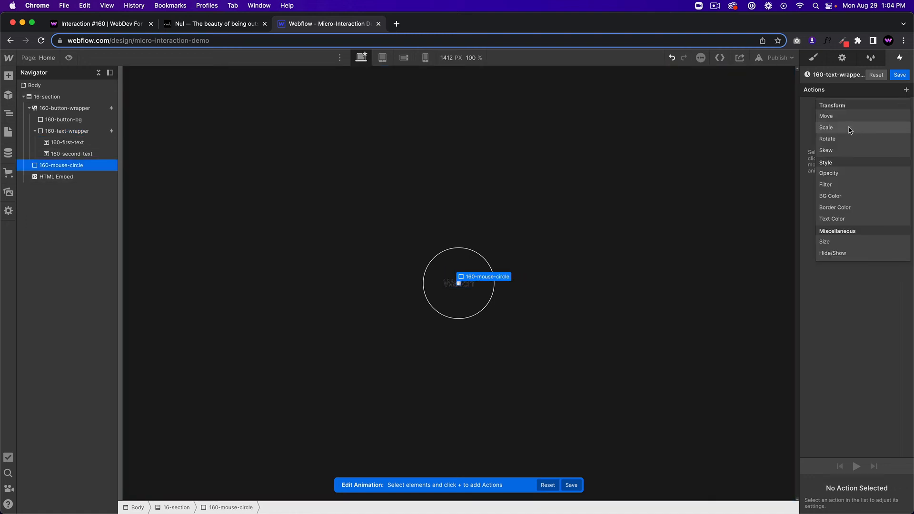
left_click(850, 128)
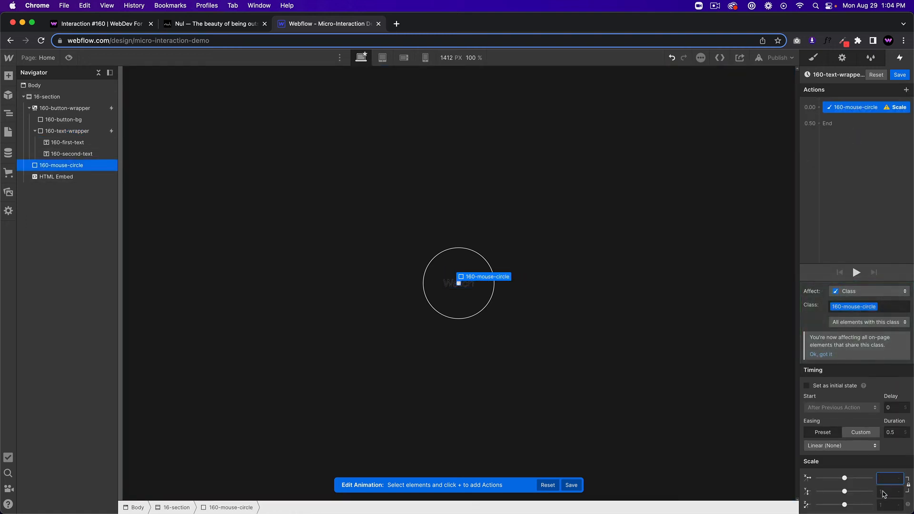
type("2.5")
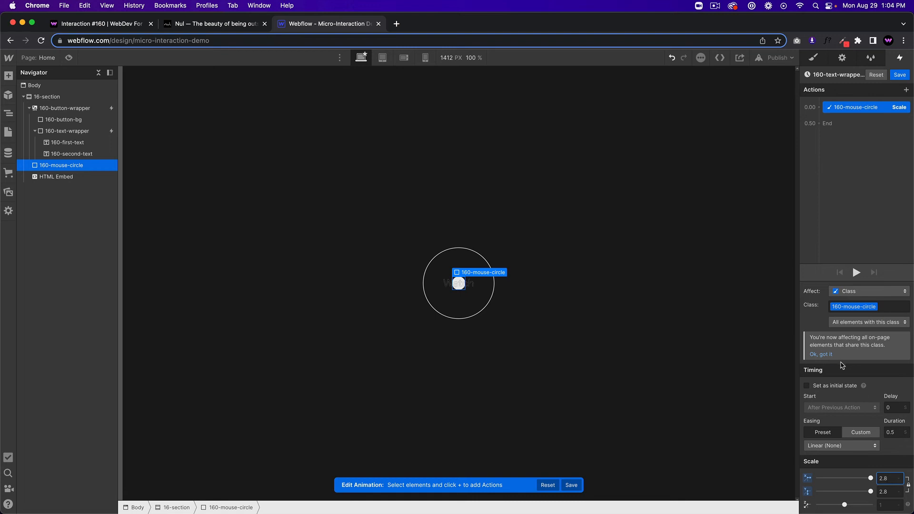
left_click(835, 446)
left_click(838, 86)
left_click(903, 77)
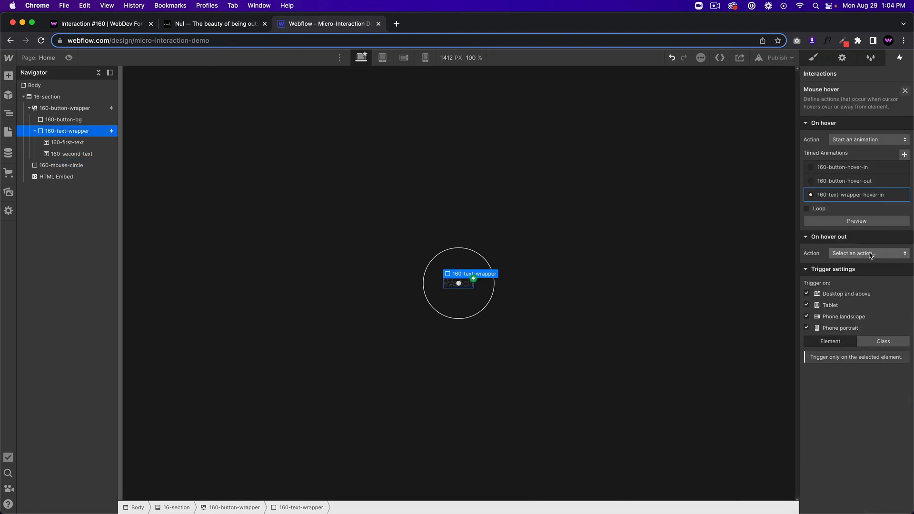
- Set On hover out to Start an animation and duplicate the text wrapper's hover-in animation as 160-text-wrapper-hover-out
left_click(868, 254)
left_click(866, 267)
left_click(903, 310)
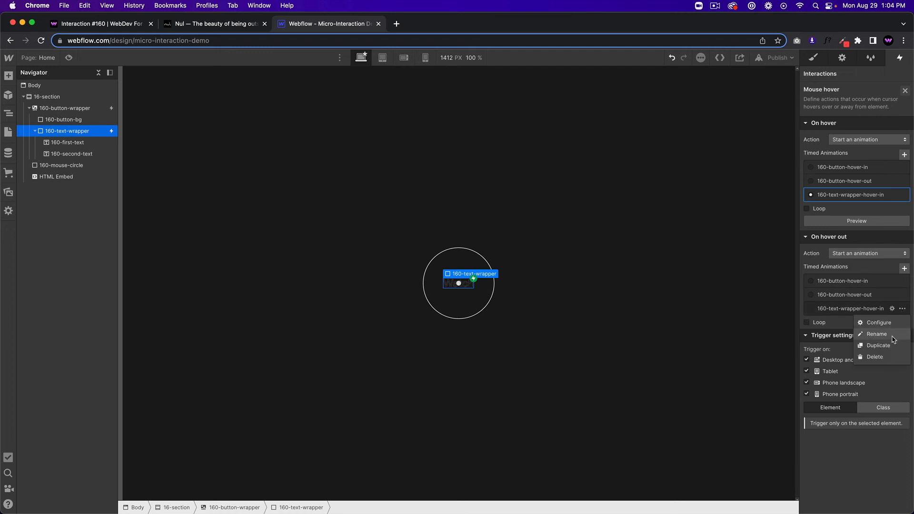
left_click(888, 346)
left_click(901, 336)
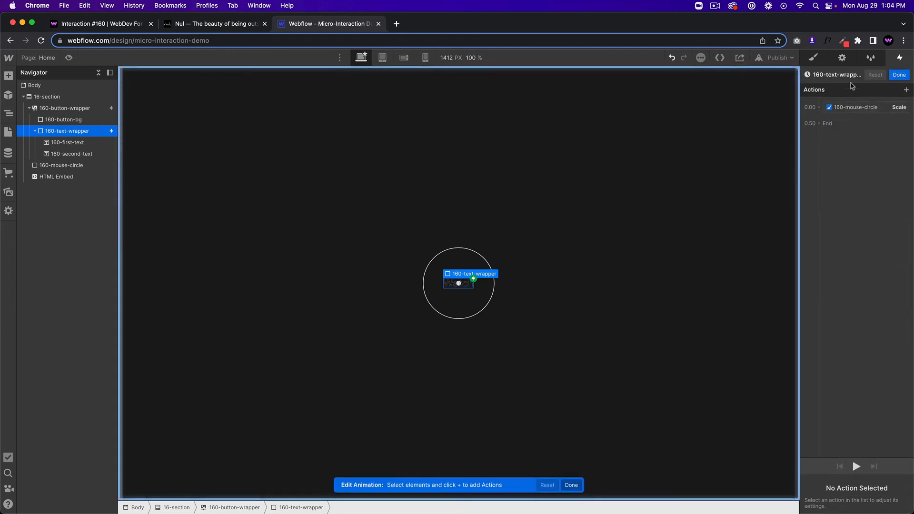
left_click(861, 75)
left_click(865, 75)
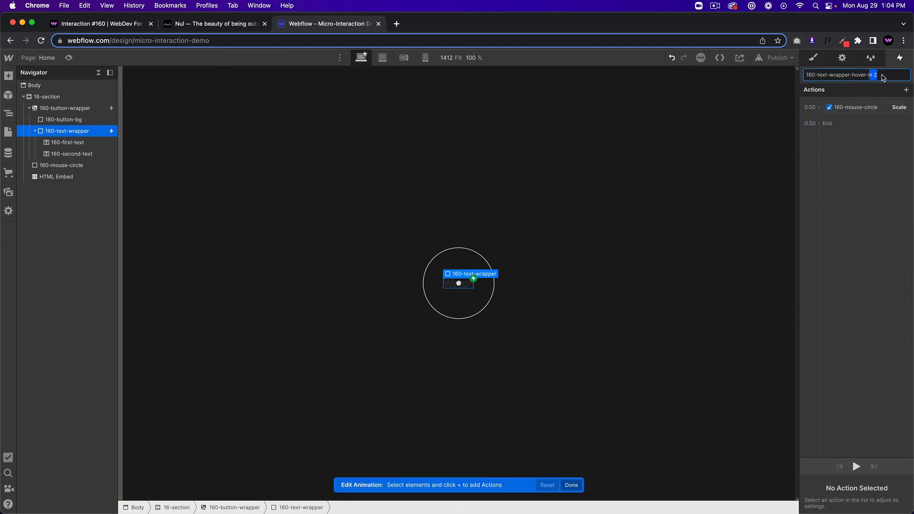
key("BackSpace")
type("out")
key("Return")
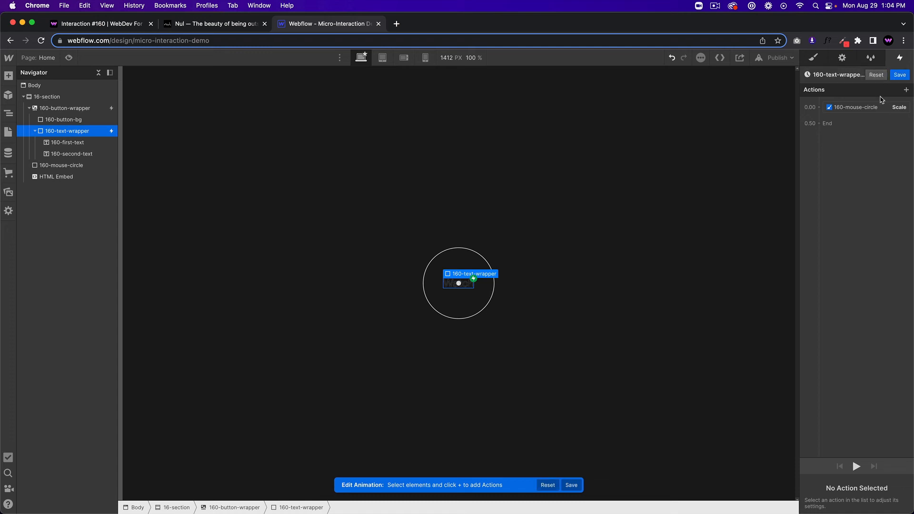
- Set the mouse circle's scale to 1 in the hover-out animation, preview the text hover and save it
left_click(871, 110)
left_click(889, 478)
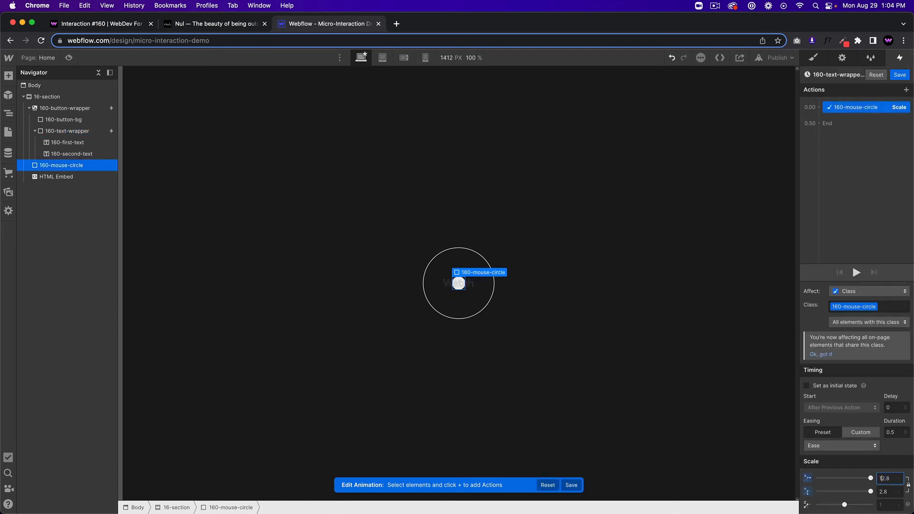
key("super+a")
type("1")
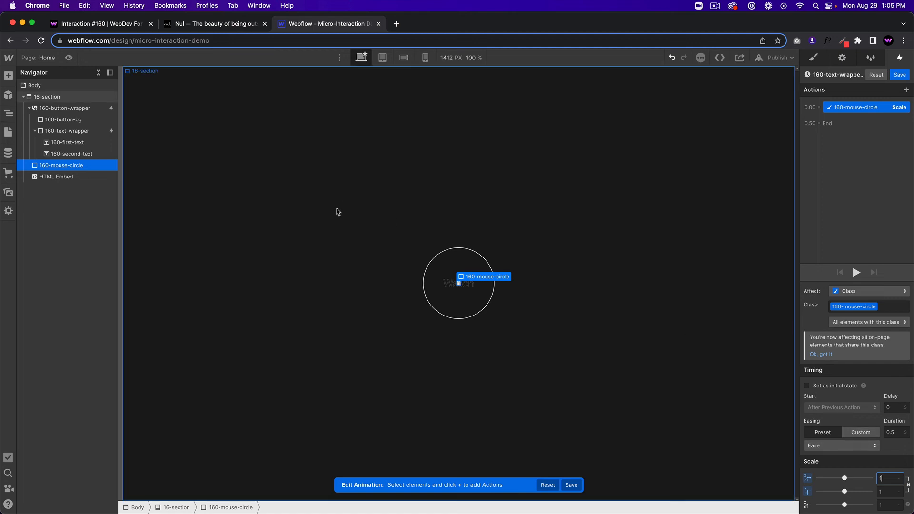
left_click(69, 58)
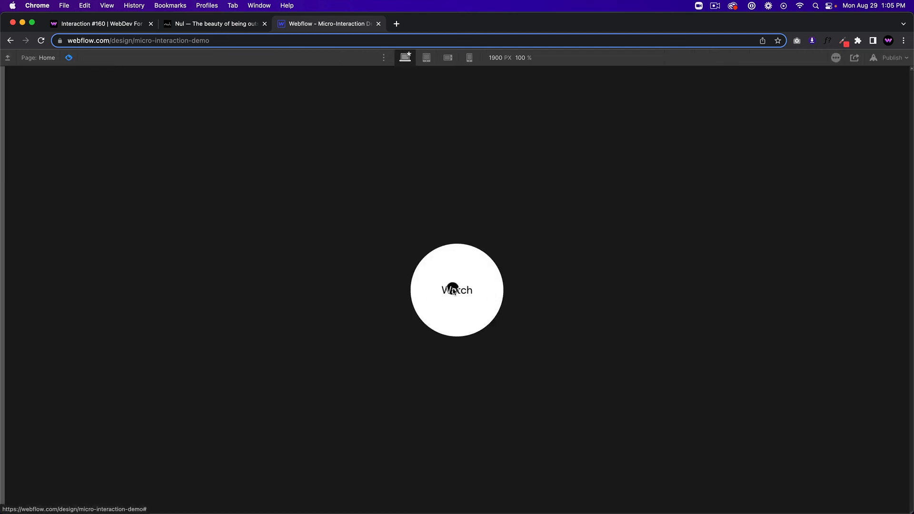
left_click(69, 58)
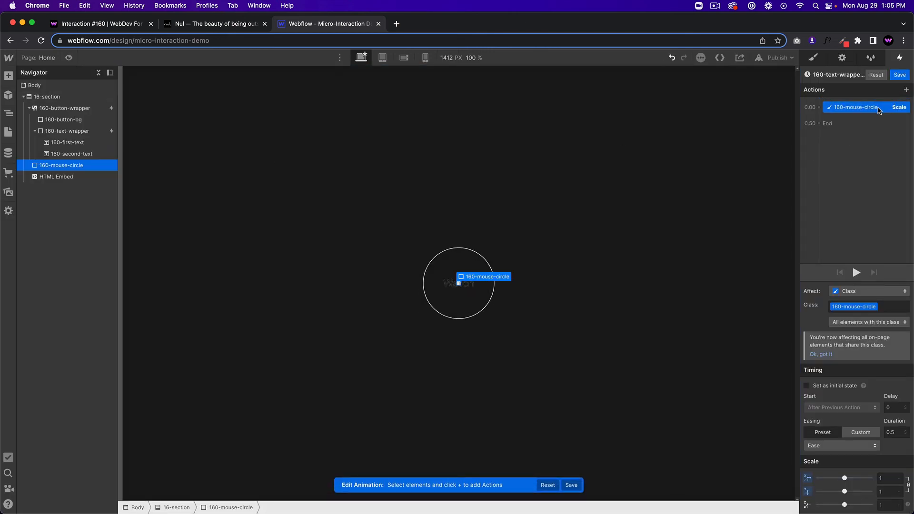
left_click(900, 75)
- Delete the 160-text-wrapper-hover-out animation and remove the Scale action from 160-text-wrapper-hover-in
left_click(902, 336)
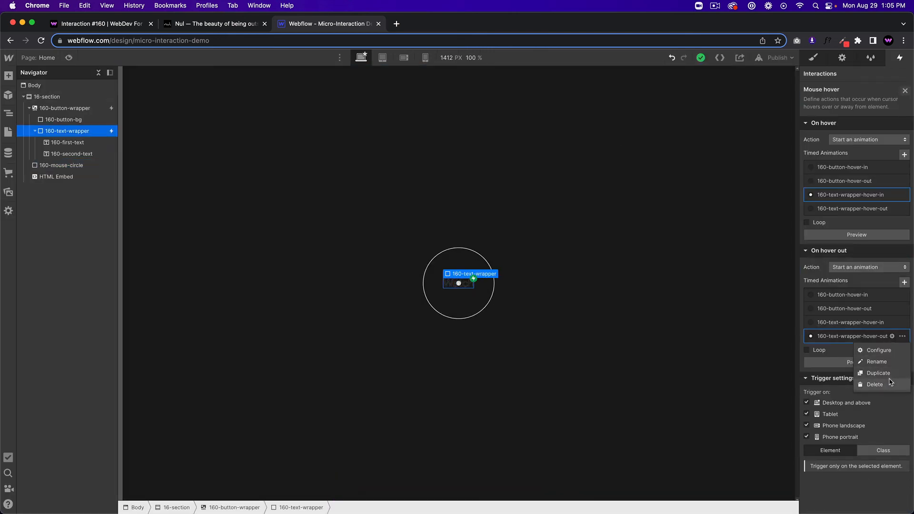
left_click(887, 385)
left_click(879, 197)
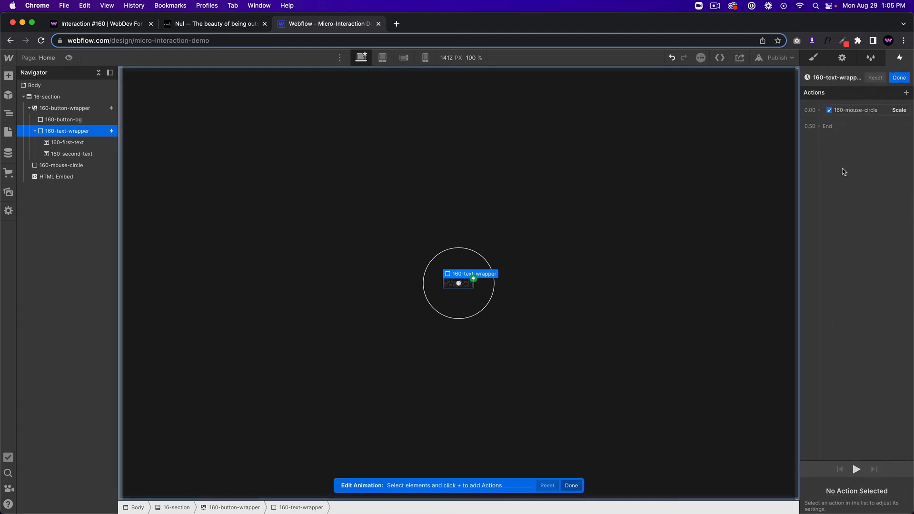
left_click(875, 108)
key("Delete")
- Add a Size action of 30 by 30 px with Ease easing for the 160-mouse-circle and save the hover-in animation
left_click(906, 90)
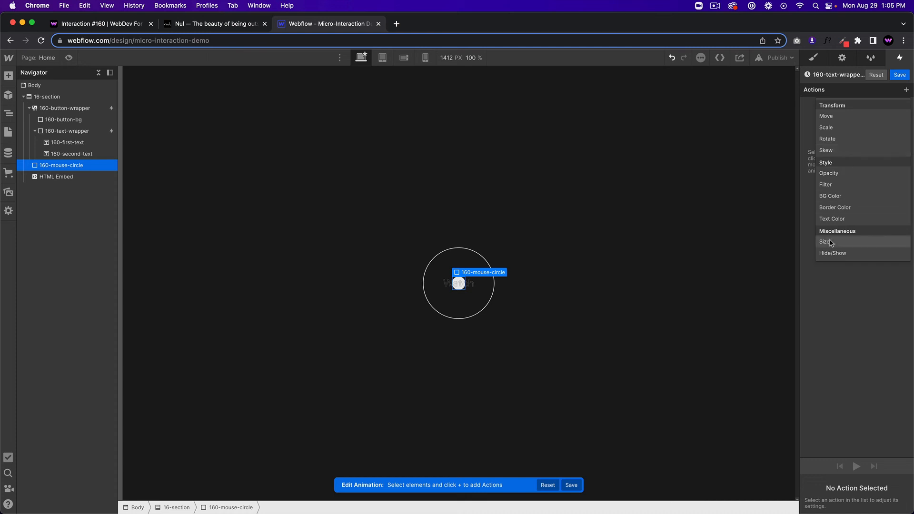
left_click(852, 241)
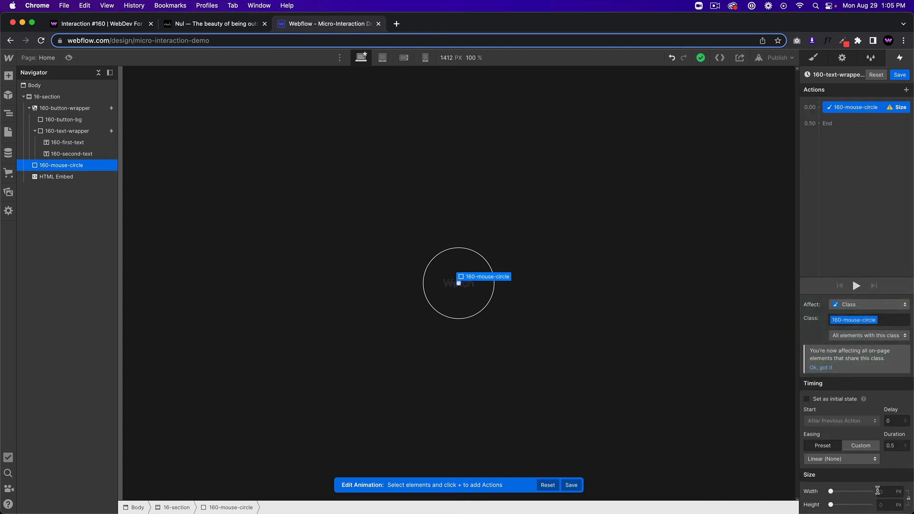
left_click(877, 491)
type("30")
key("Tab")
type("30")
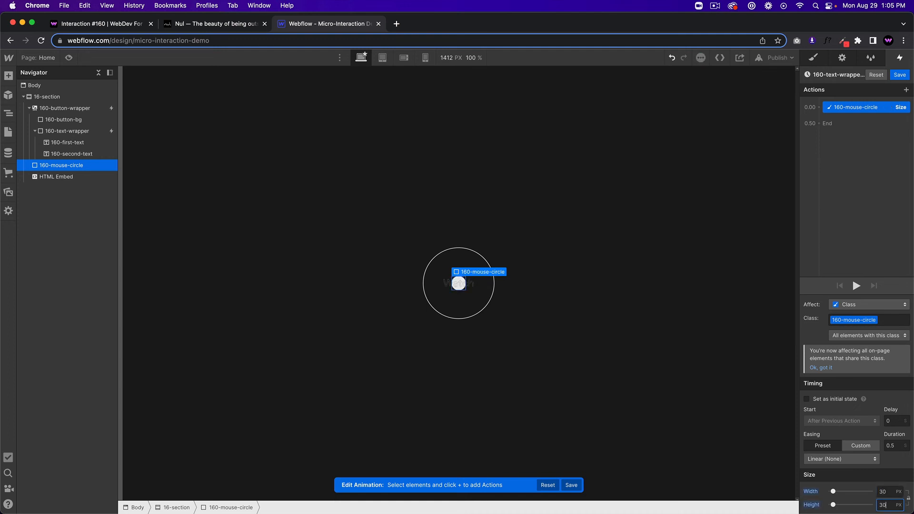
left_click(853, 459)
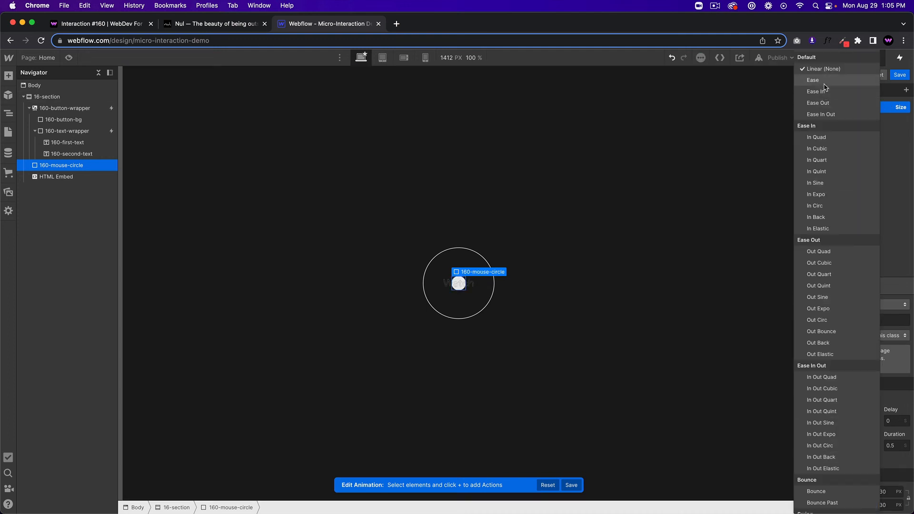
left_click(826, 85)
left_click(900, 75)
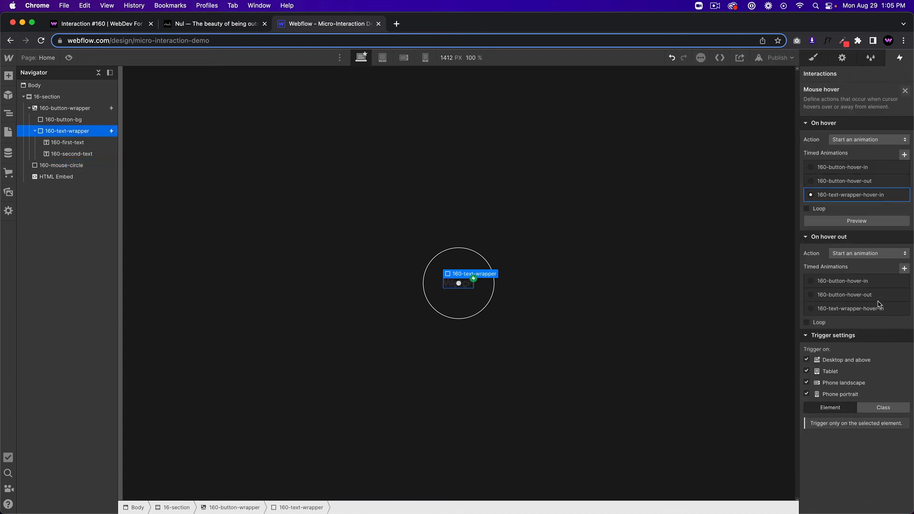
- Duplicate the Size-based 160-text-wrapper-hover-in animation under On hover out and rename the copy 160-text-wrapper-hover-out
left_click(902, 309)
left_click(864, 339)
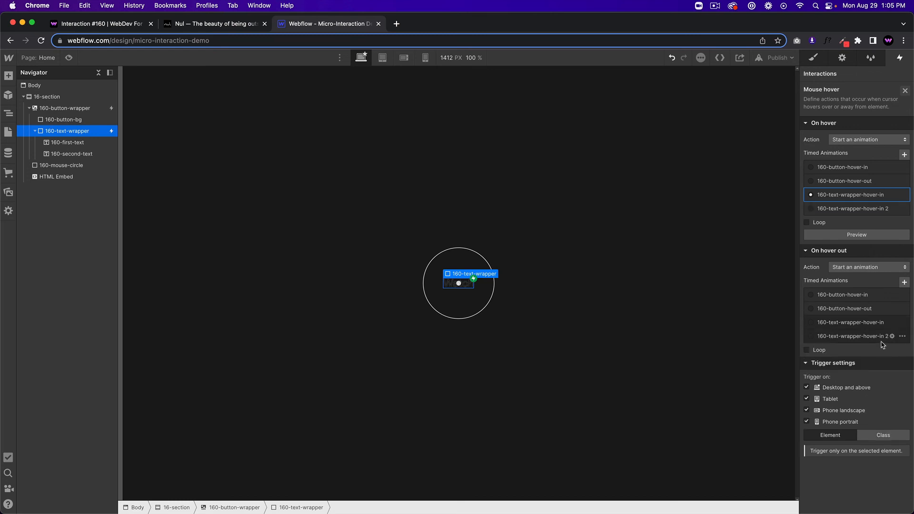
left_click(864, 339)
left_click(871, 75)
left_click(868, 74)
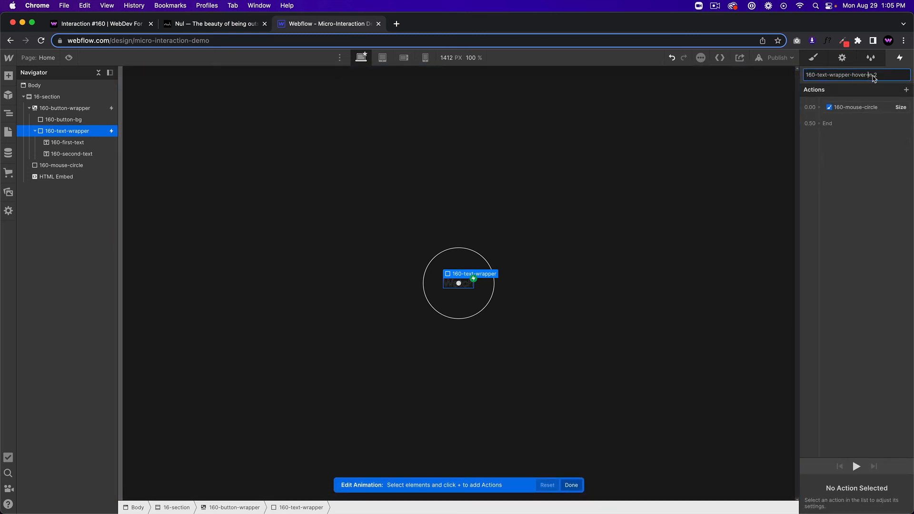
left_click_drag(869, 75, 894, 76)
type("out")
key("Return")
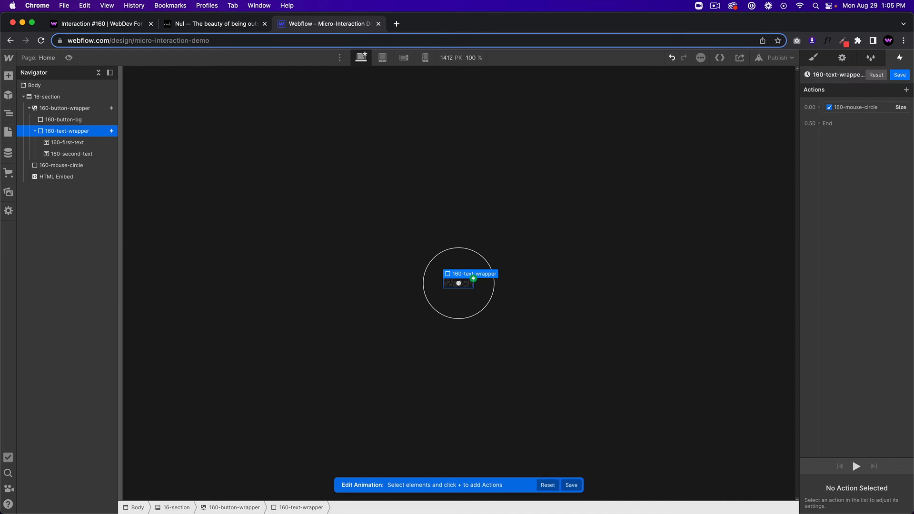
- Set the mouse circle's size to 10 by 10 px in the hover-out animation and preview the Watch text hover
left_click(872, 108)
left_click(885, 493)
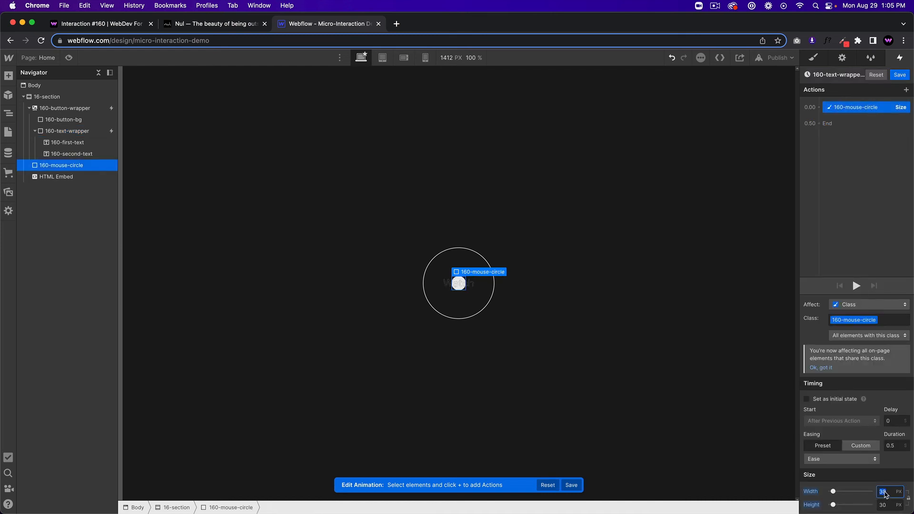
key("Tab")
type("0")
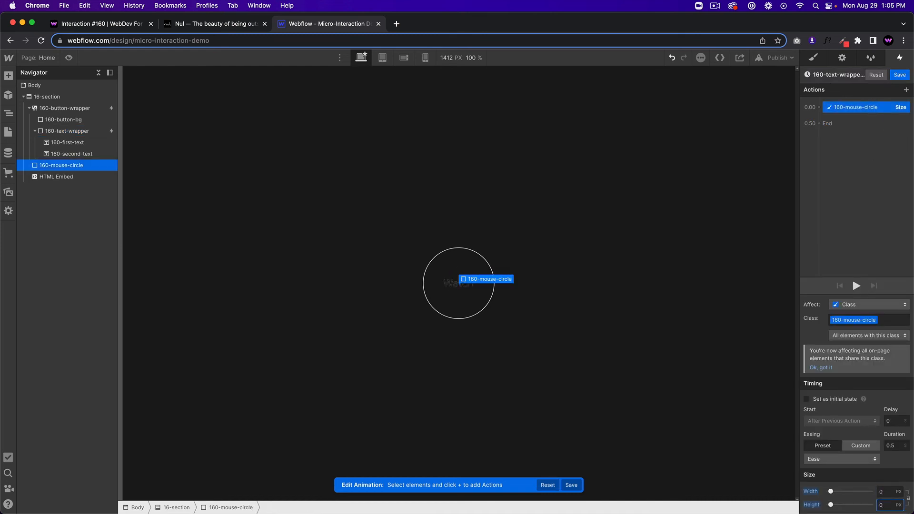
type("0")
left_click(884, 492)
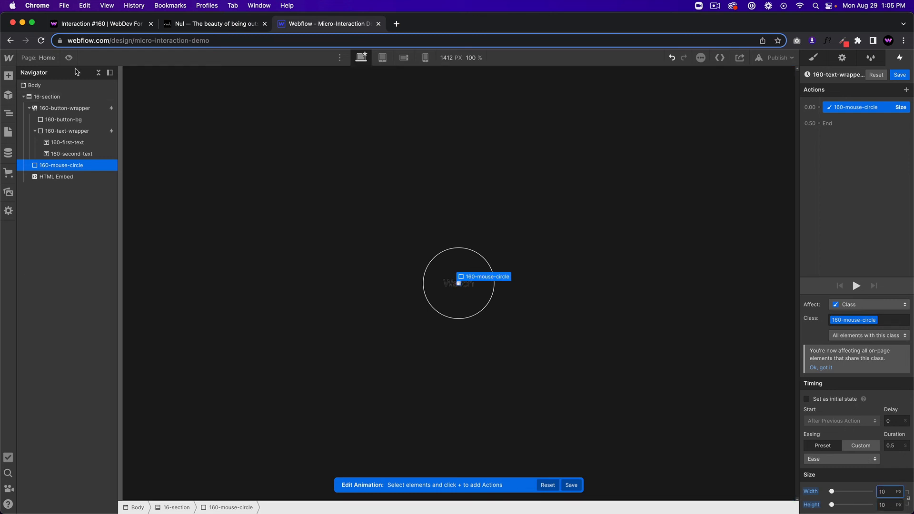
key("super+shift+p")
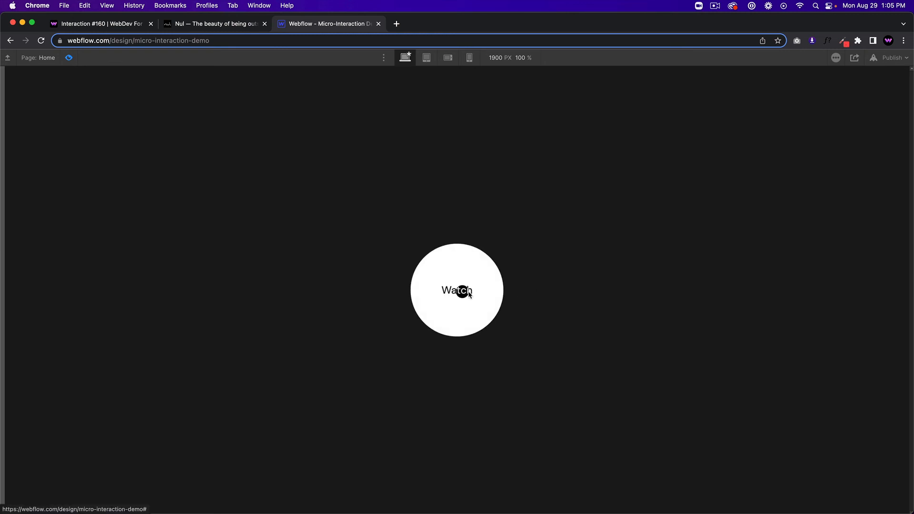
left_click(69, 58)
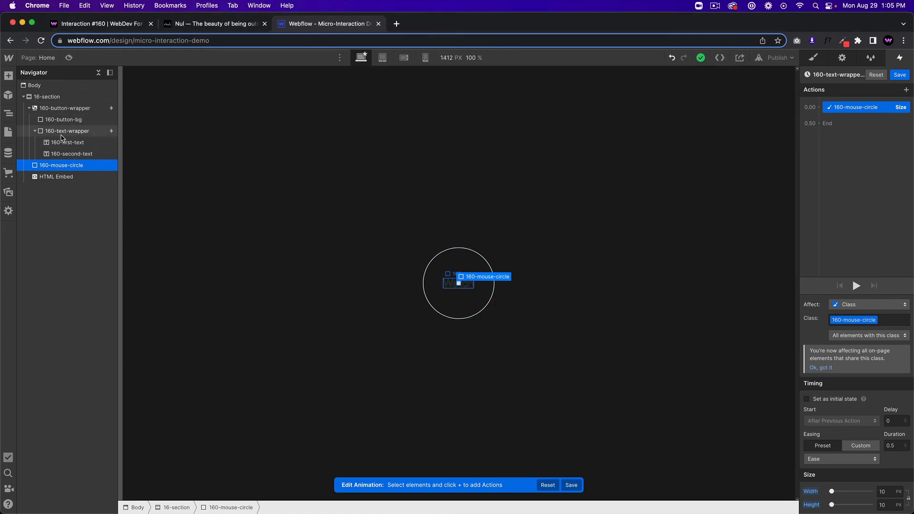
- Add a video to the 160-button-wrapper's lightbox media by pasting the YouTube video URL and saving it
left_click(74, 108)
left_click(842, 57)
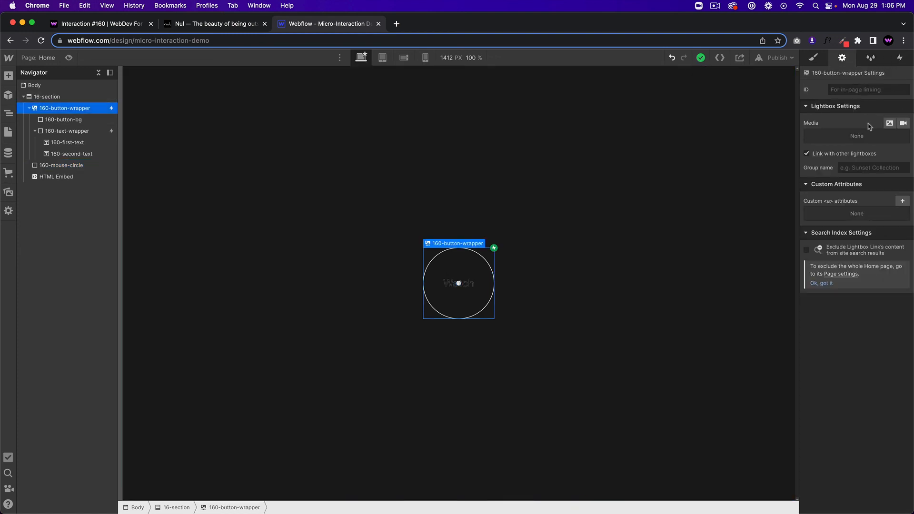
left_click(903, 123)
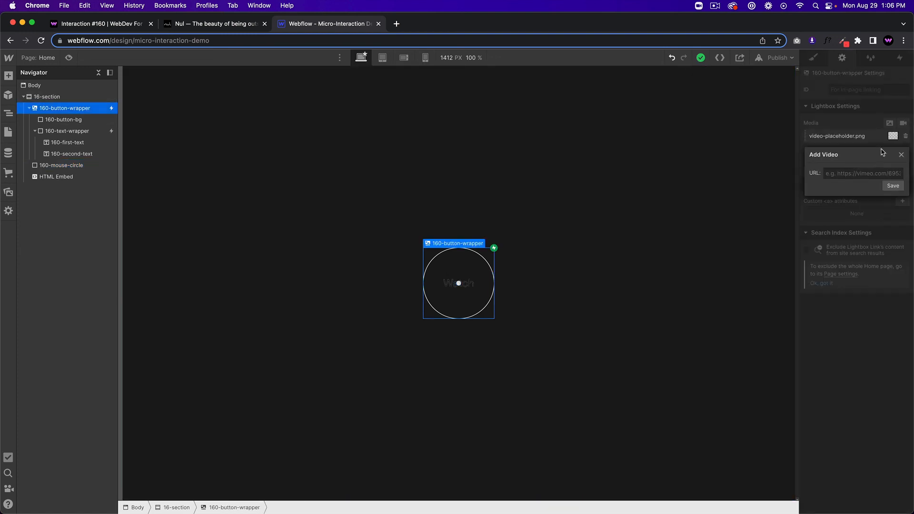
key("super+v")
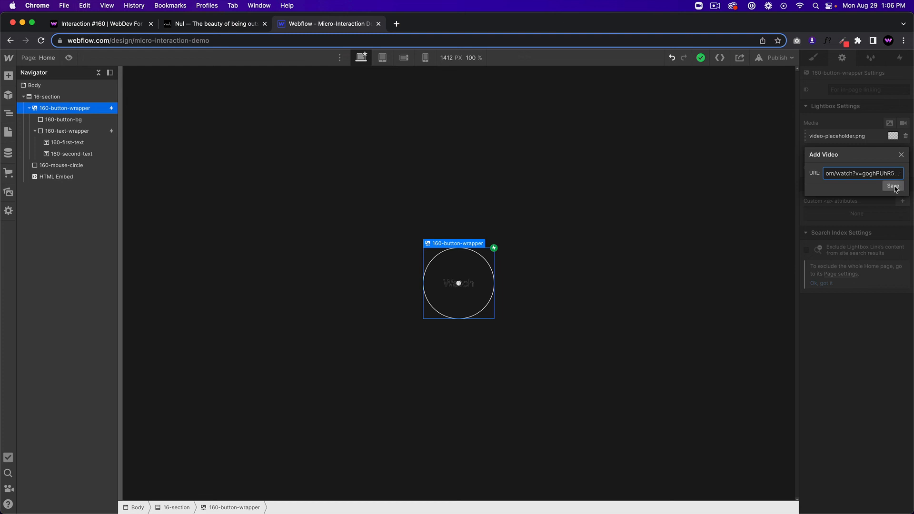
left_click(893, 186)
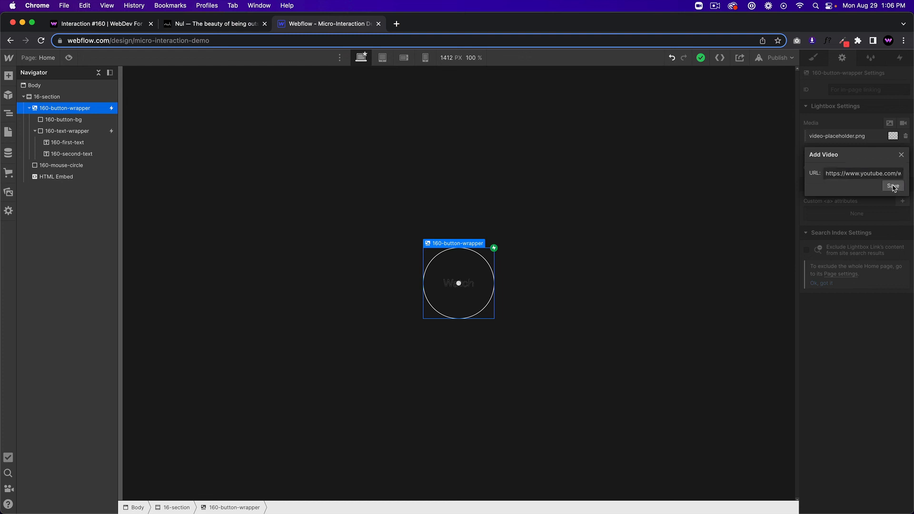
- Preview the page, open the Watch button's video lightbox, close it and return to the designer
key("super+shift+p")
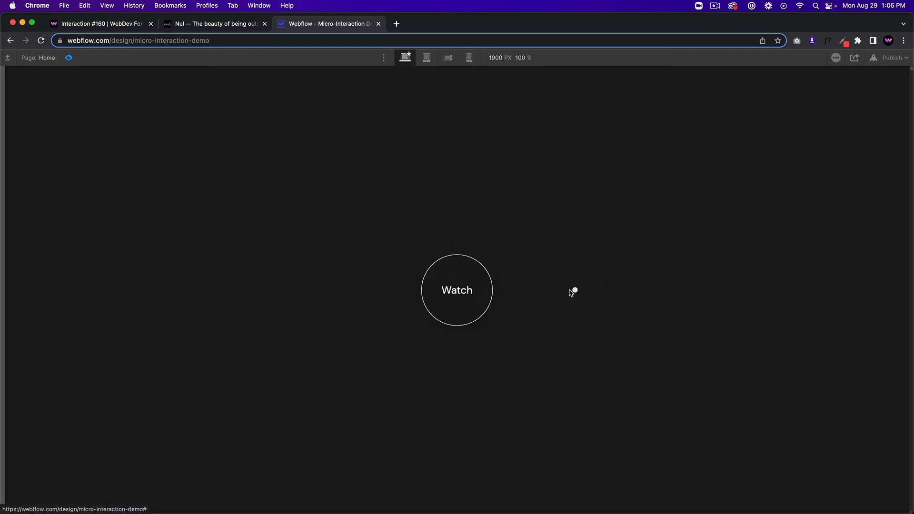
left_click(470, 303)
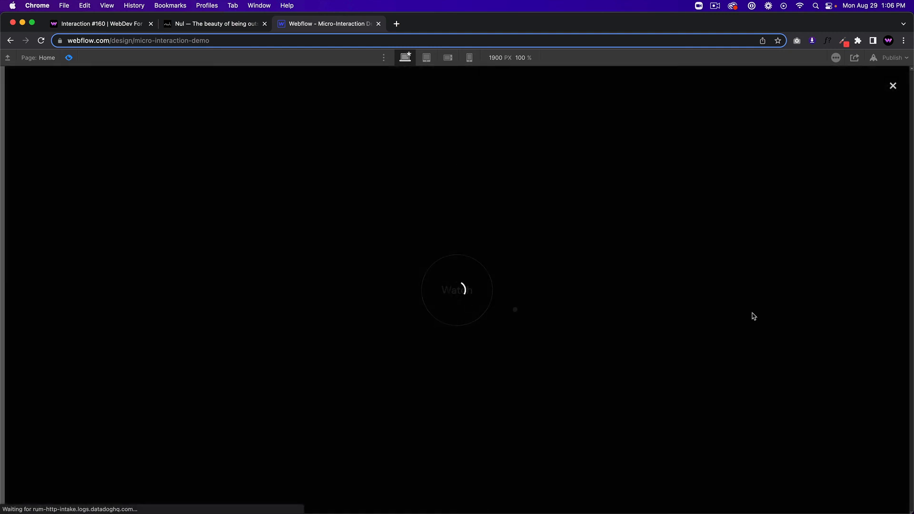
left_click(897, 92)
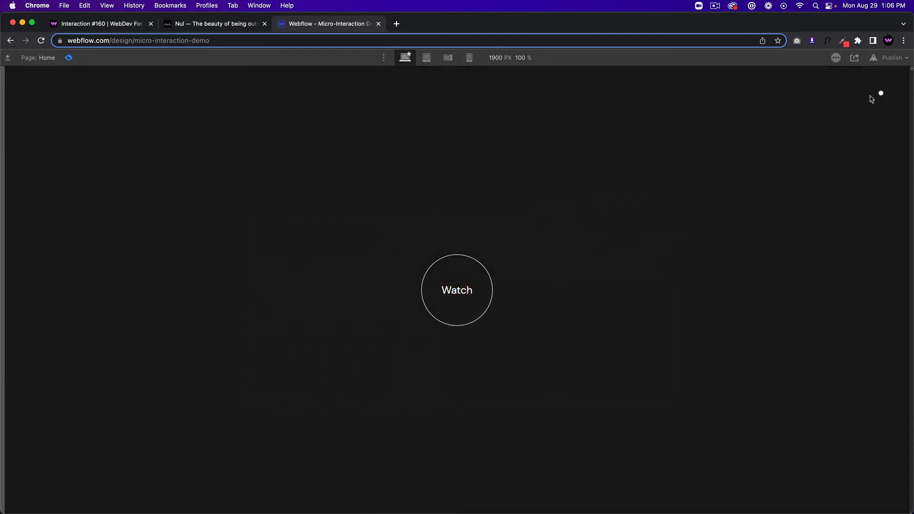
left_click(69, 58)
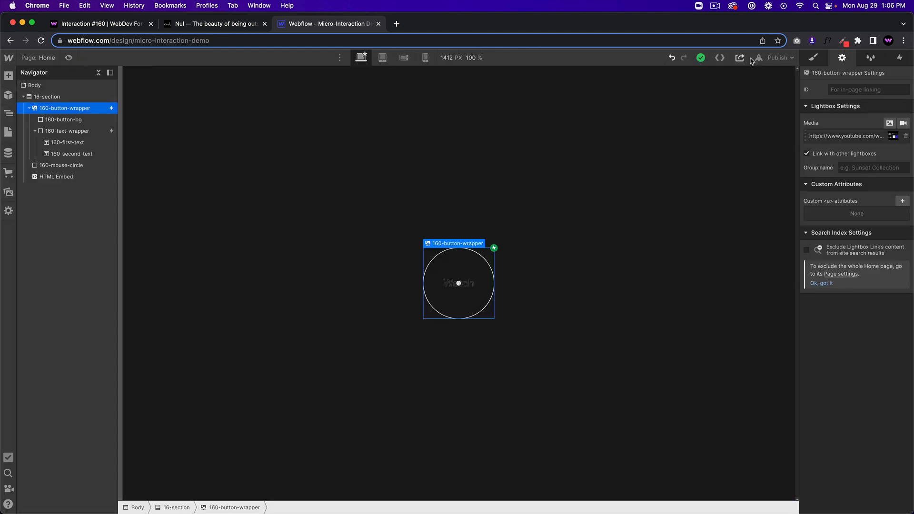
- Publish the site to the selected webflow.io domain
left_click(778, 57)
left_click(742, 175)
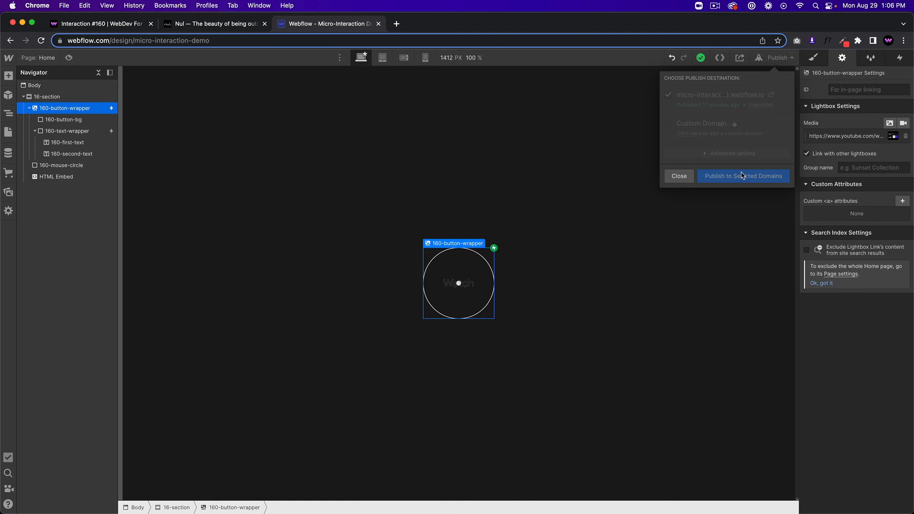